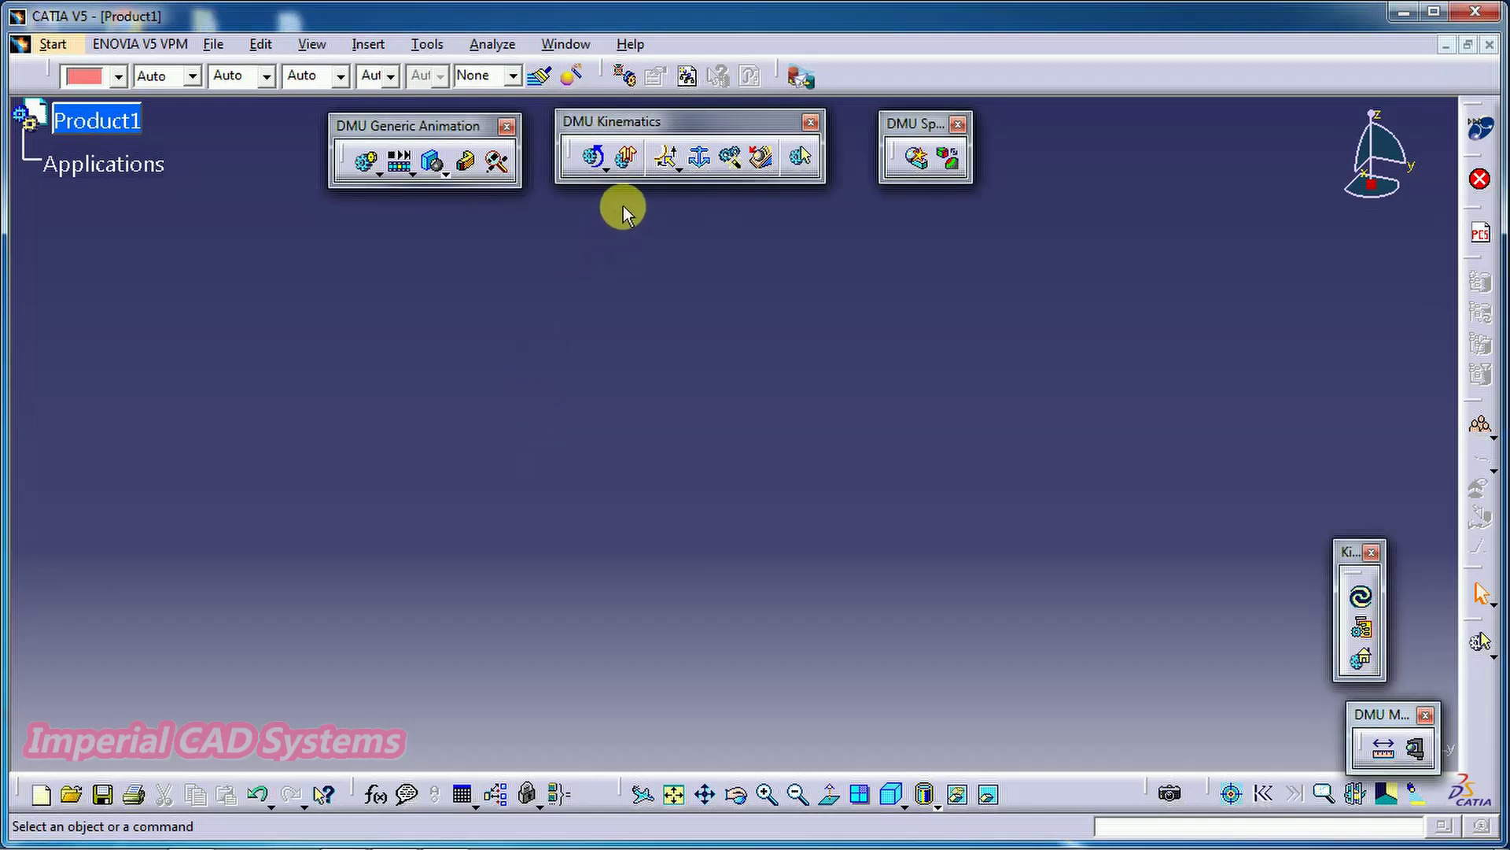
# Review the joint types, switch to Assembly Design, and target Product1 for a component insert
pyautogui.click(670, 167)
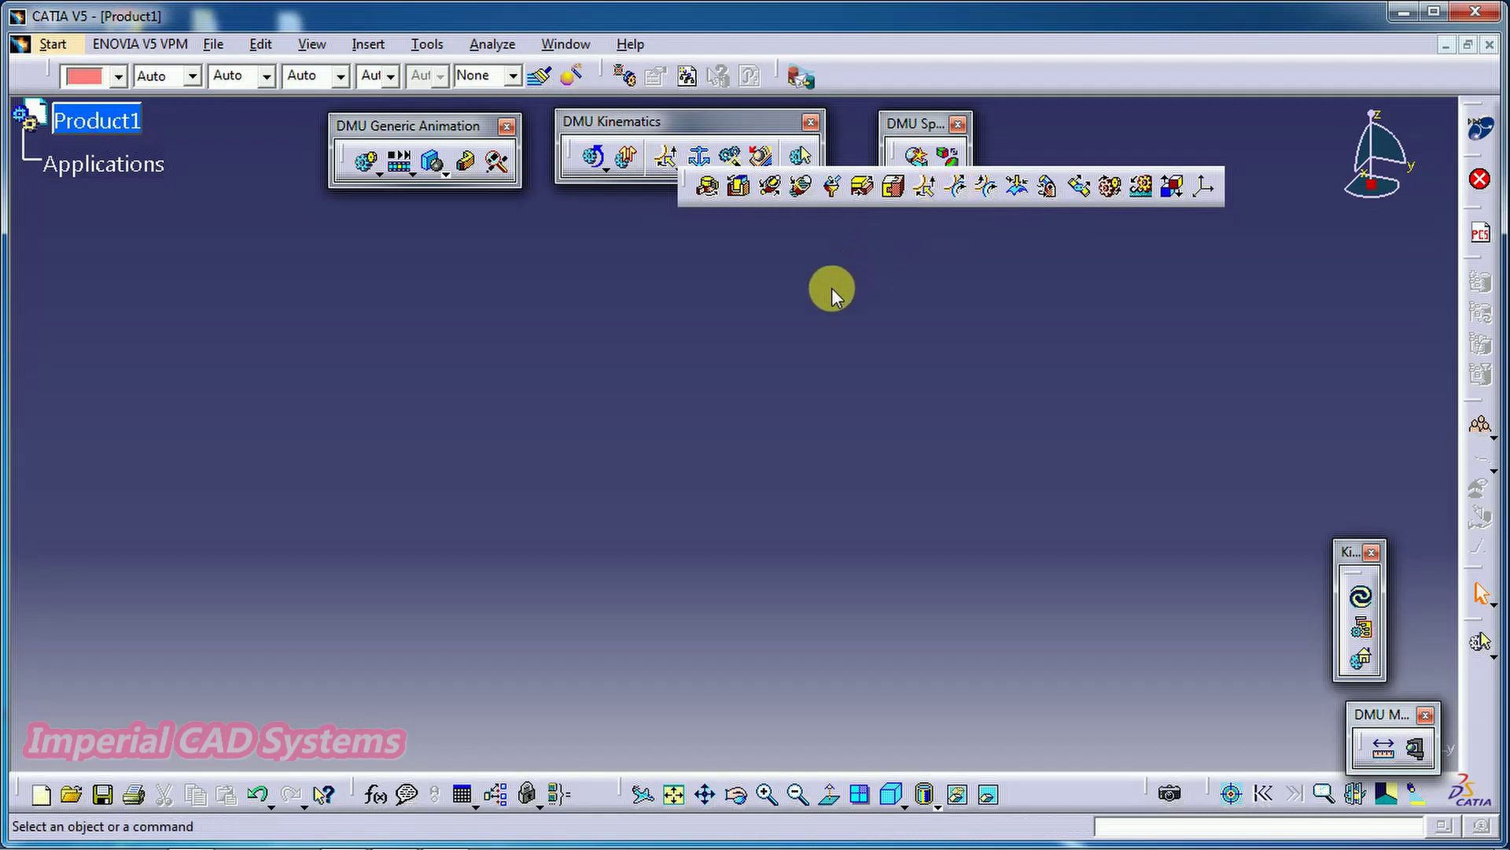
pyautogui.click(796, 332)
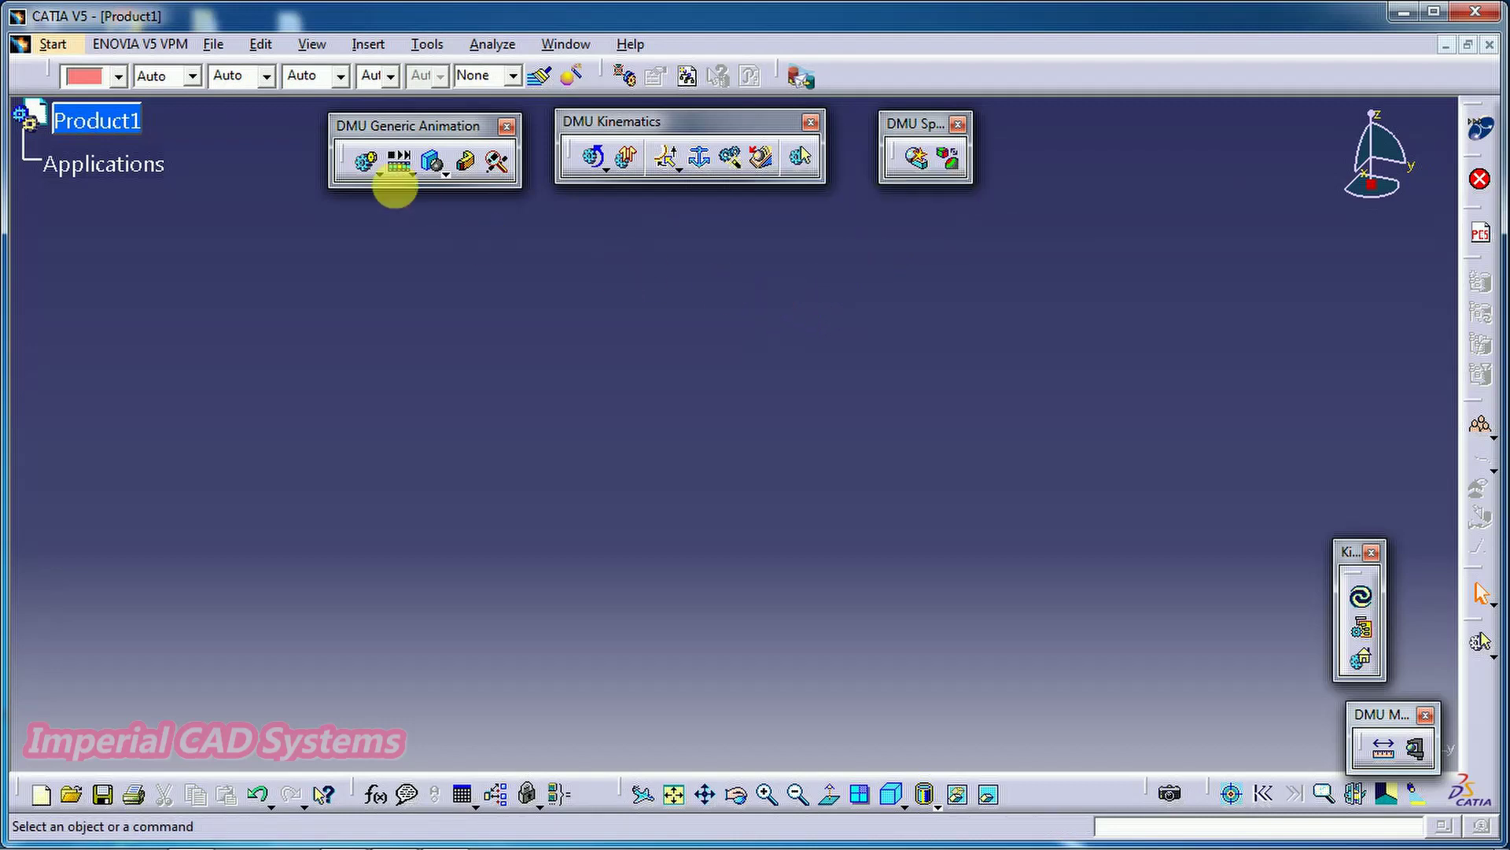
pyautogui.click(53, 45)
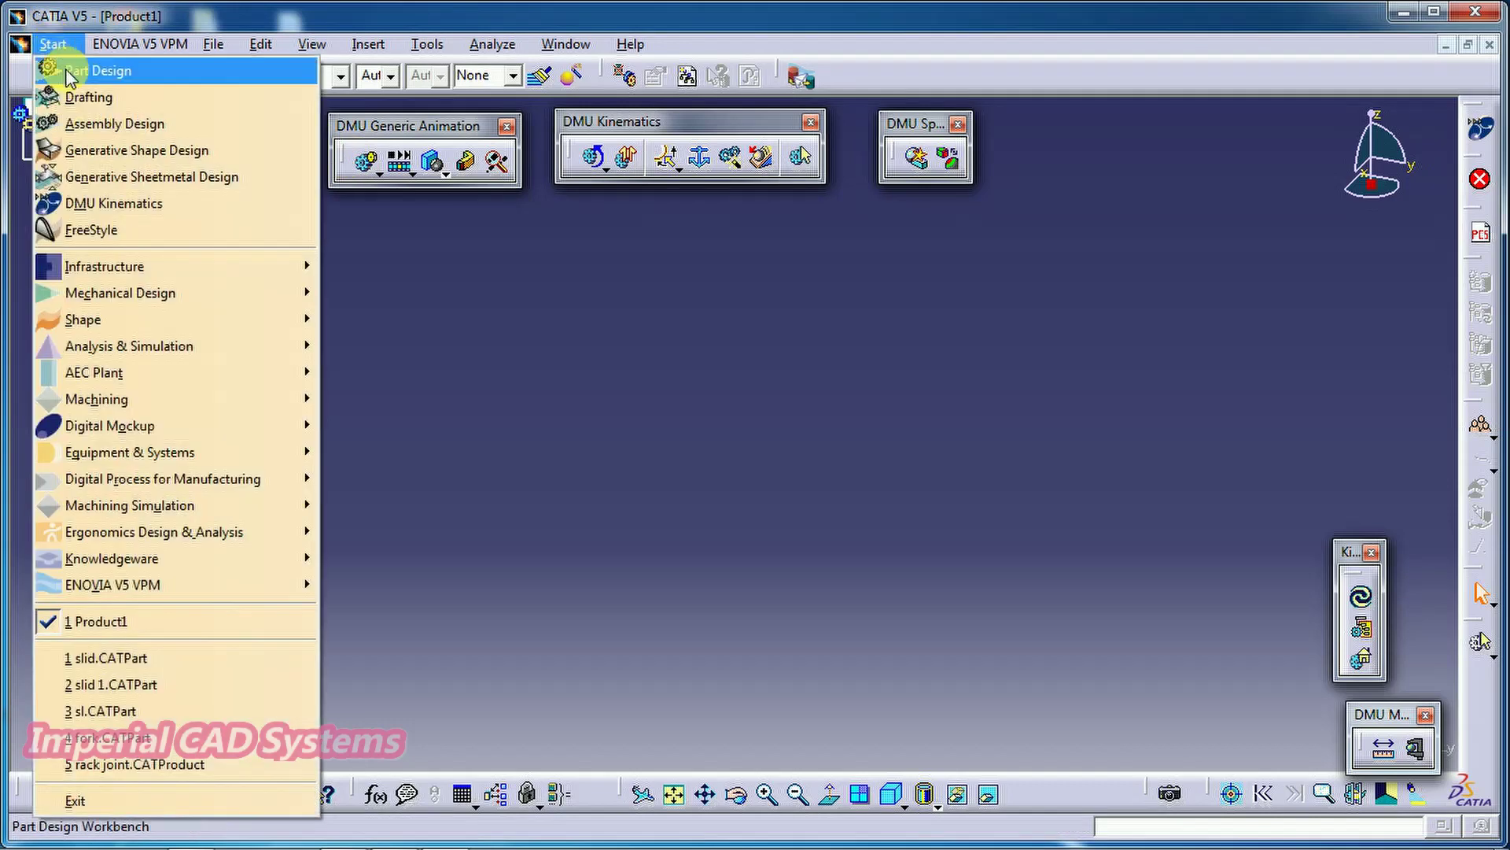
pyautogui.click(86, 131)
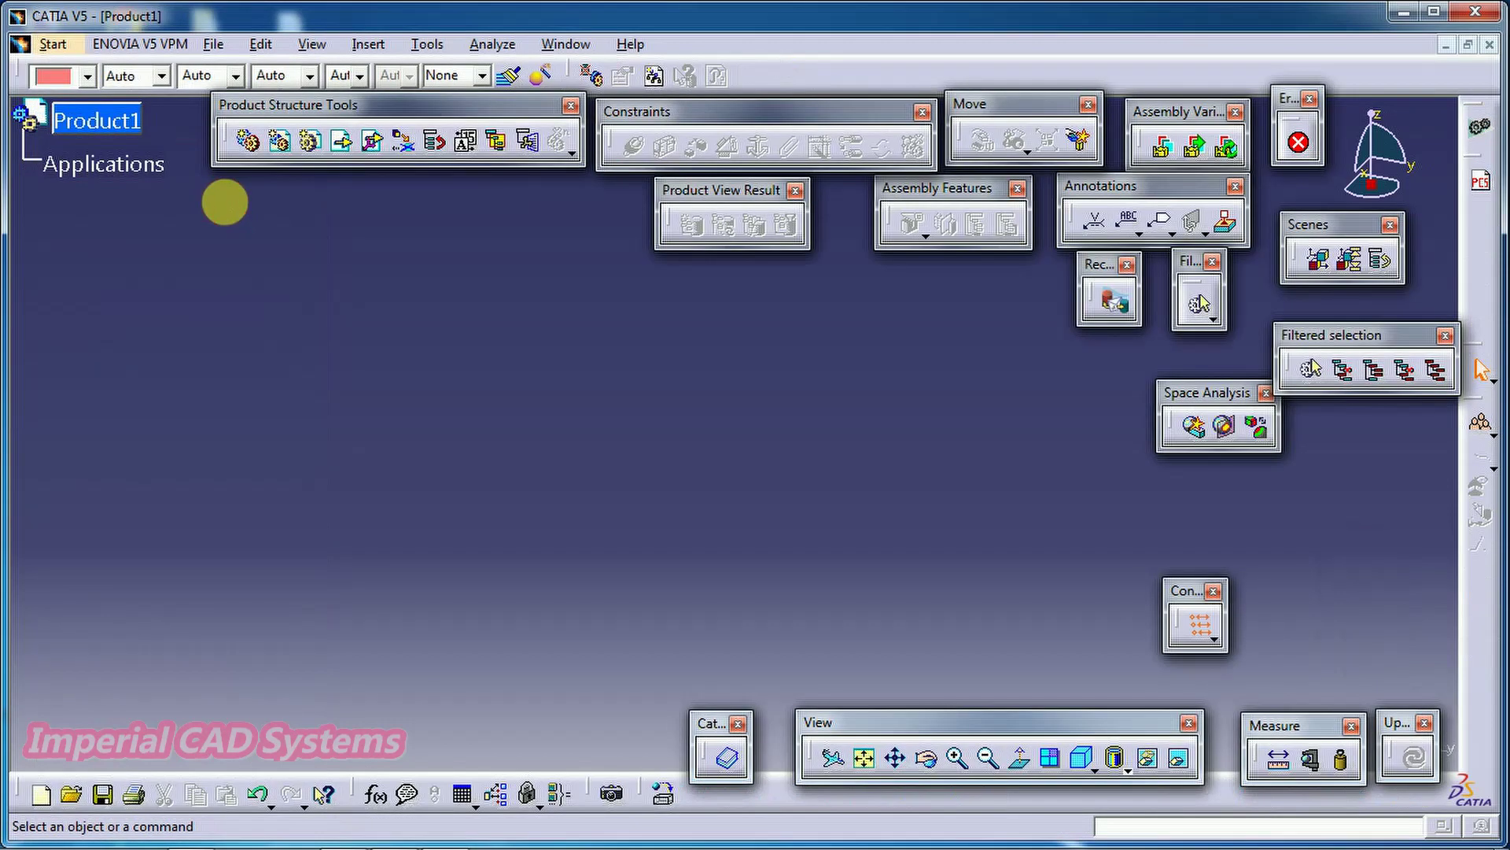
pyautogui.click(343, 145)
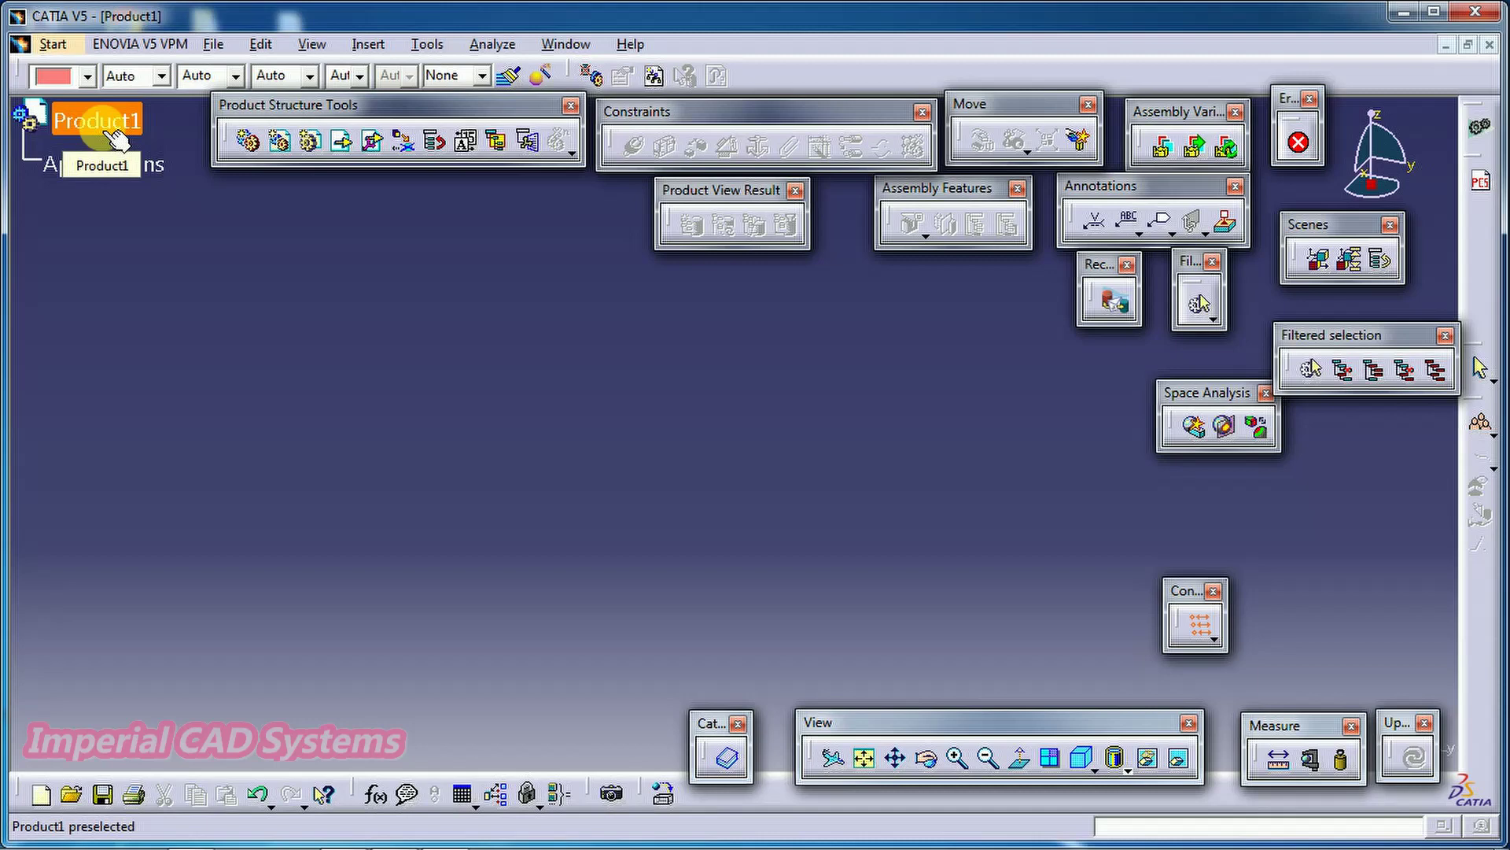
pyautogui.click(110, 131)
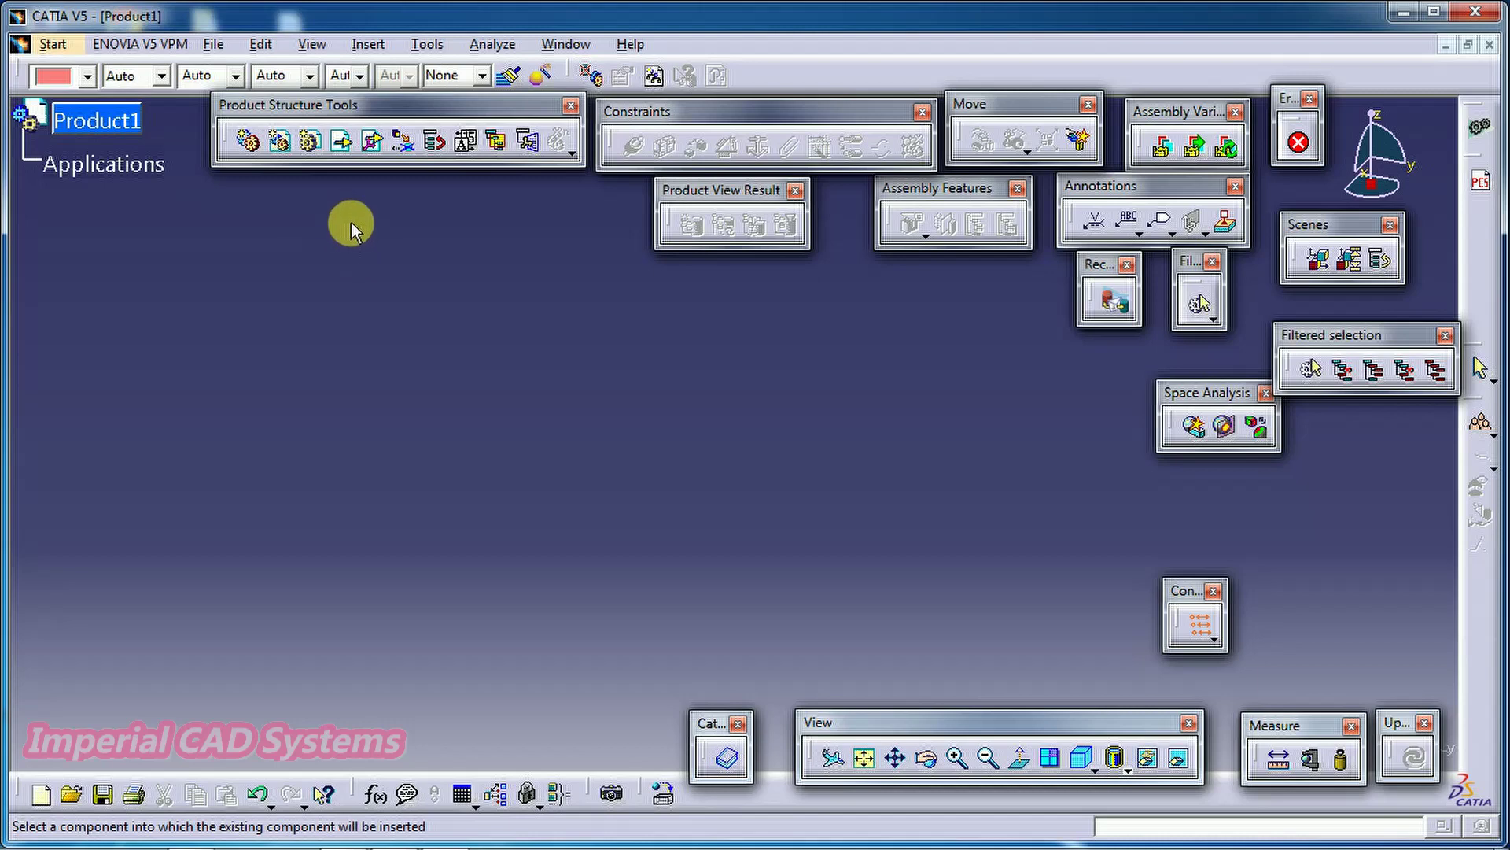
# Insert the slid.CATPart plate into Product1 as an existing component
pyautogui.click(343, 148)
pyautogui.click(94, 121)
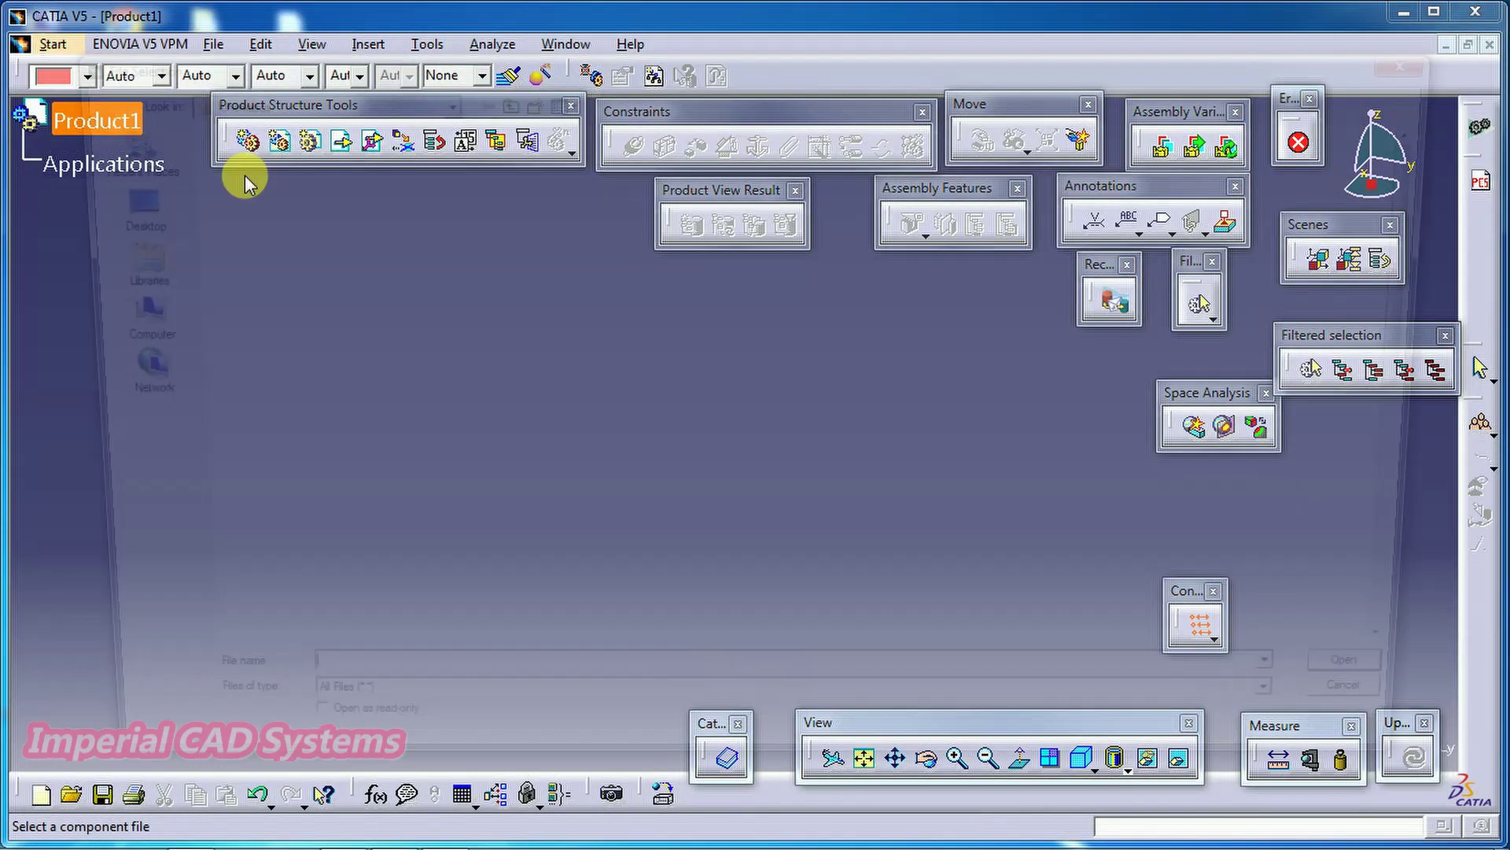
pyautogui.moveTo(1448, 369); pyautogui.dragTo(1428, 636)
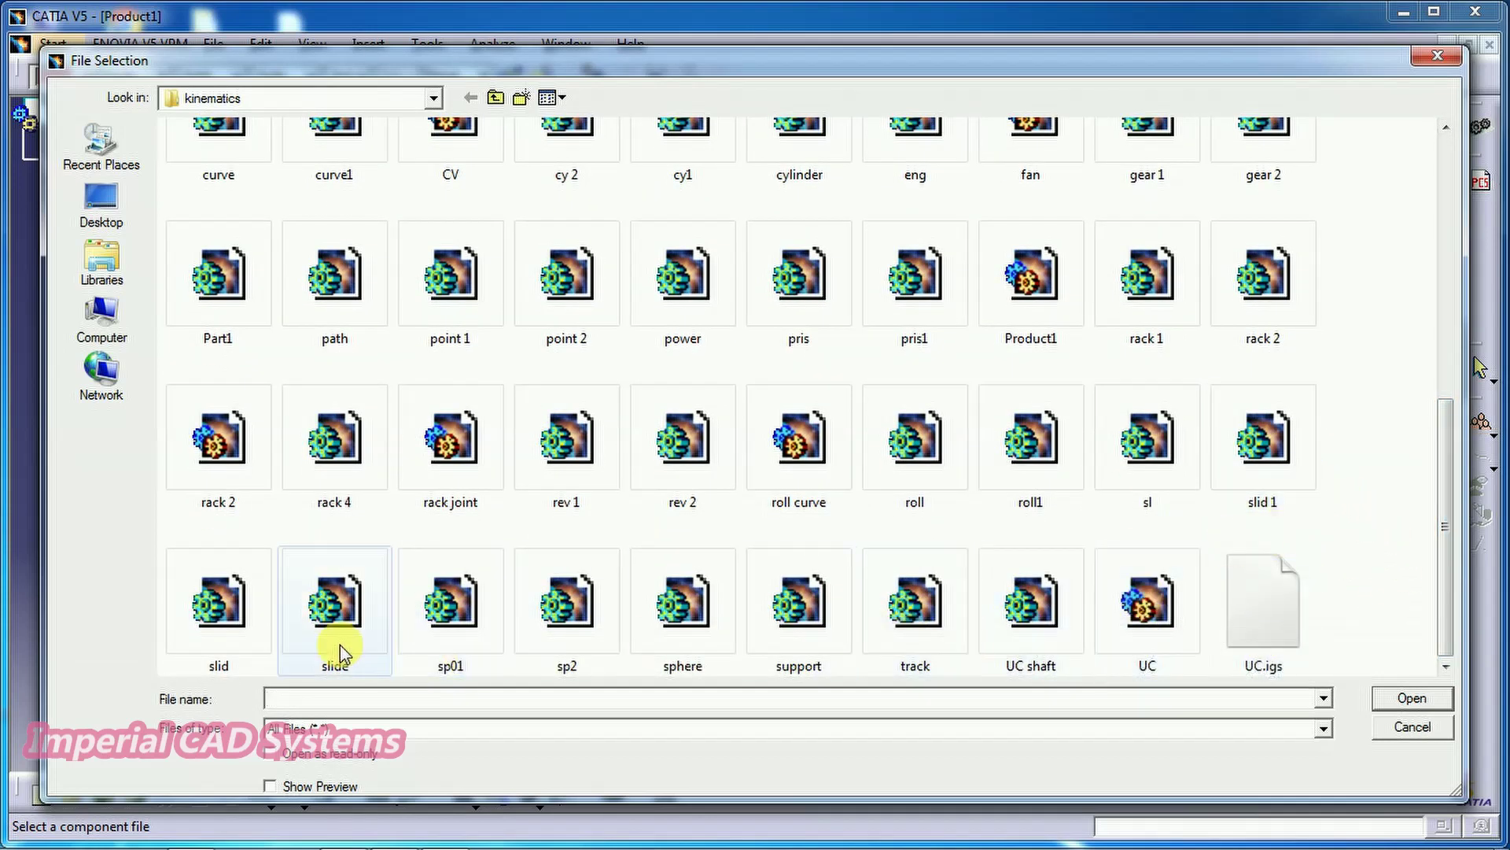
pyautogui.click(219, 609)
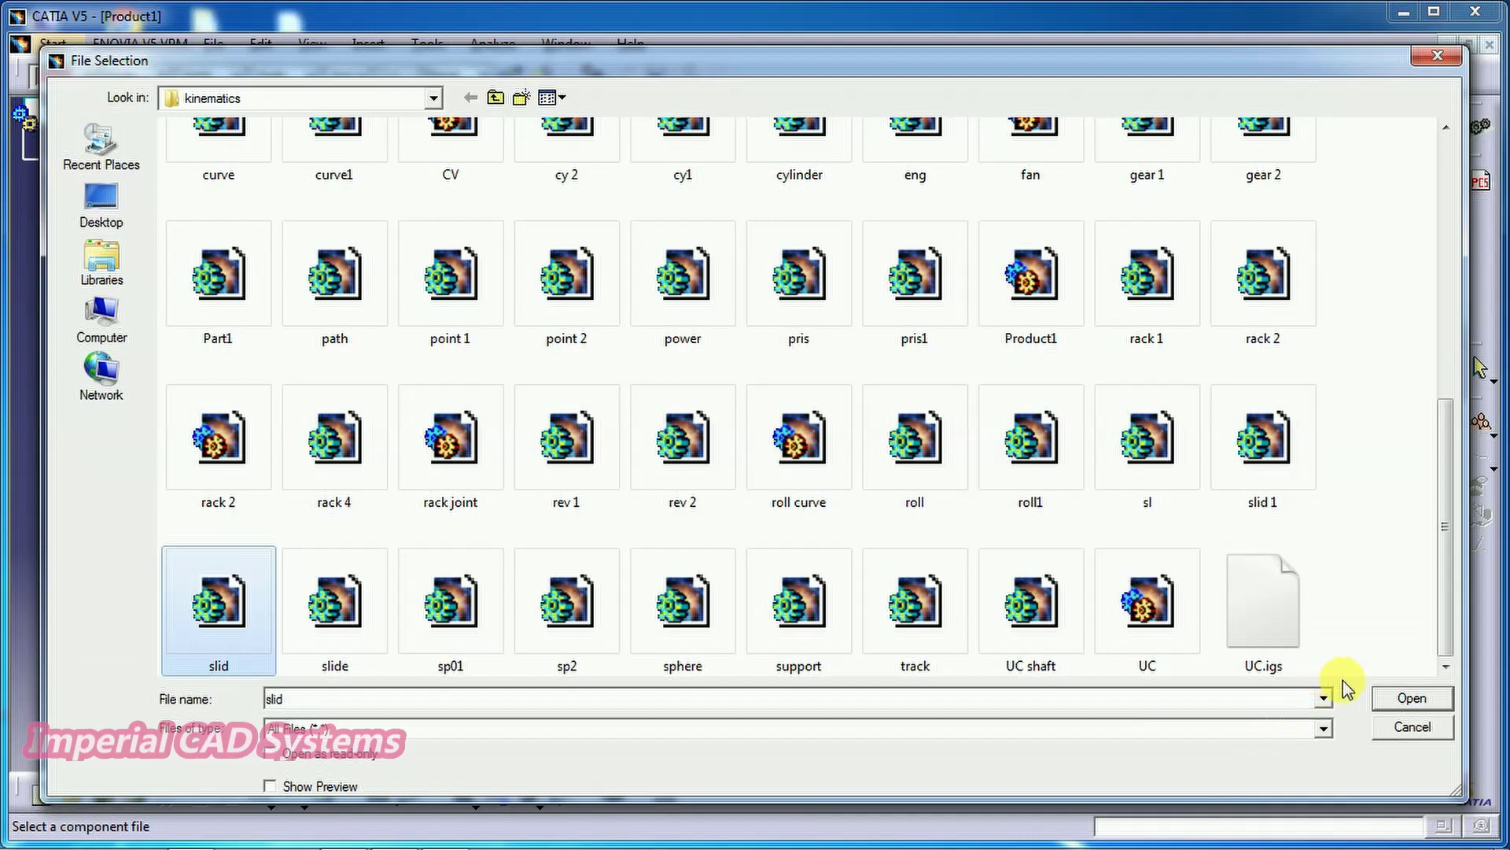
pyautogui.click(1411, 697)
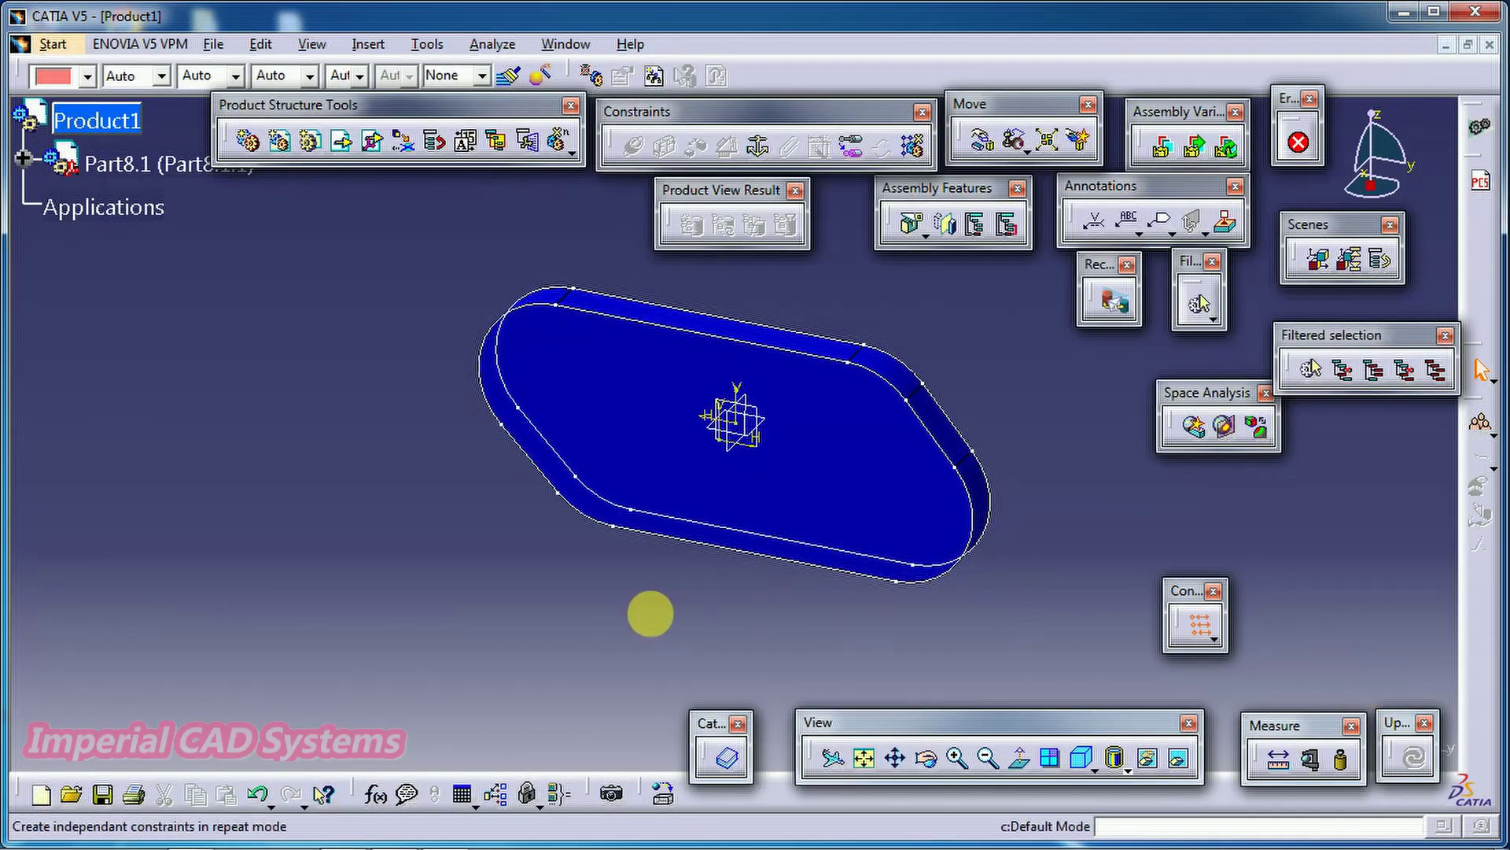
pyautogui.moveTo(650, 613); pyautogui.dragTo(697, 546, button='middle')
# Apply a Fix constraint to the blue plate
pyautogui.click(760, 148)
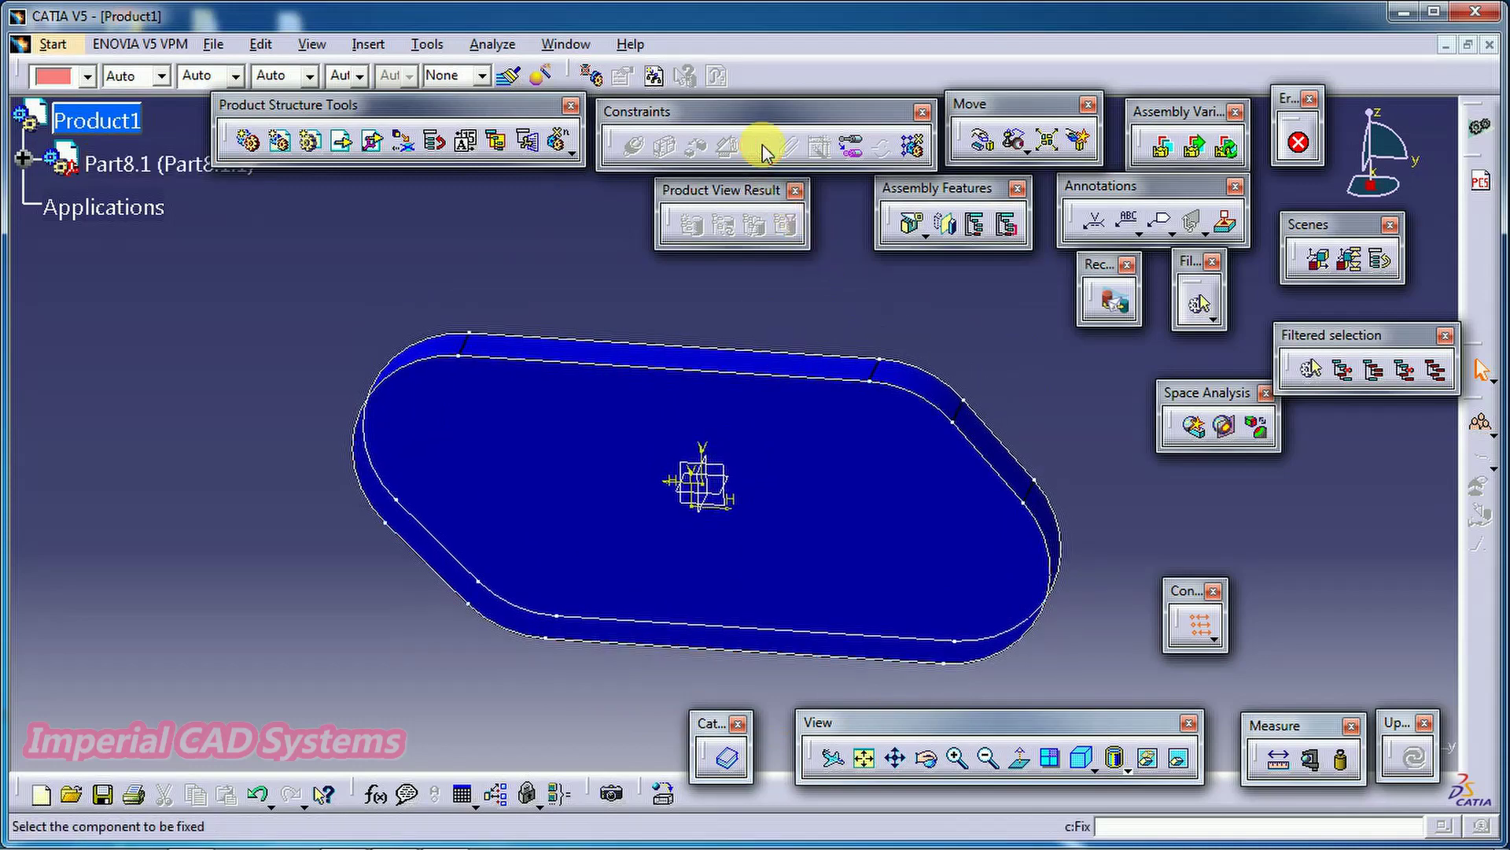
pyautogui.click(810, 443)
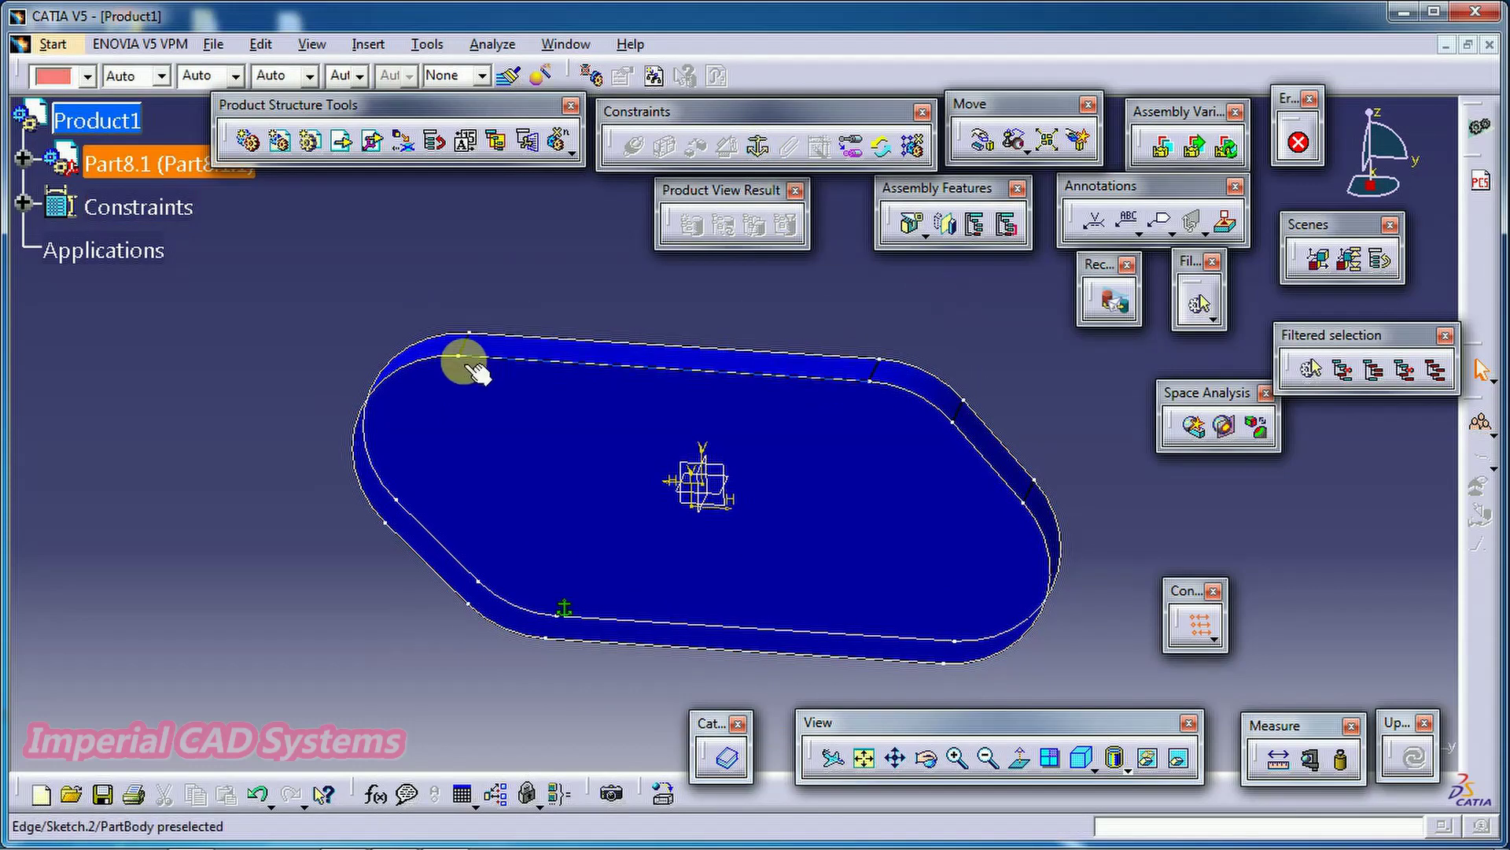
pyautogui.moveTo(593, 381); pyautogui.dragTo(475, 366, button='middle')
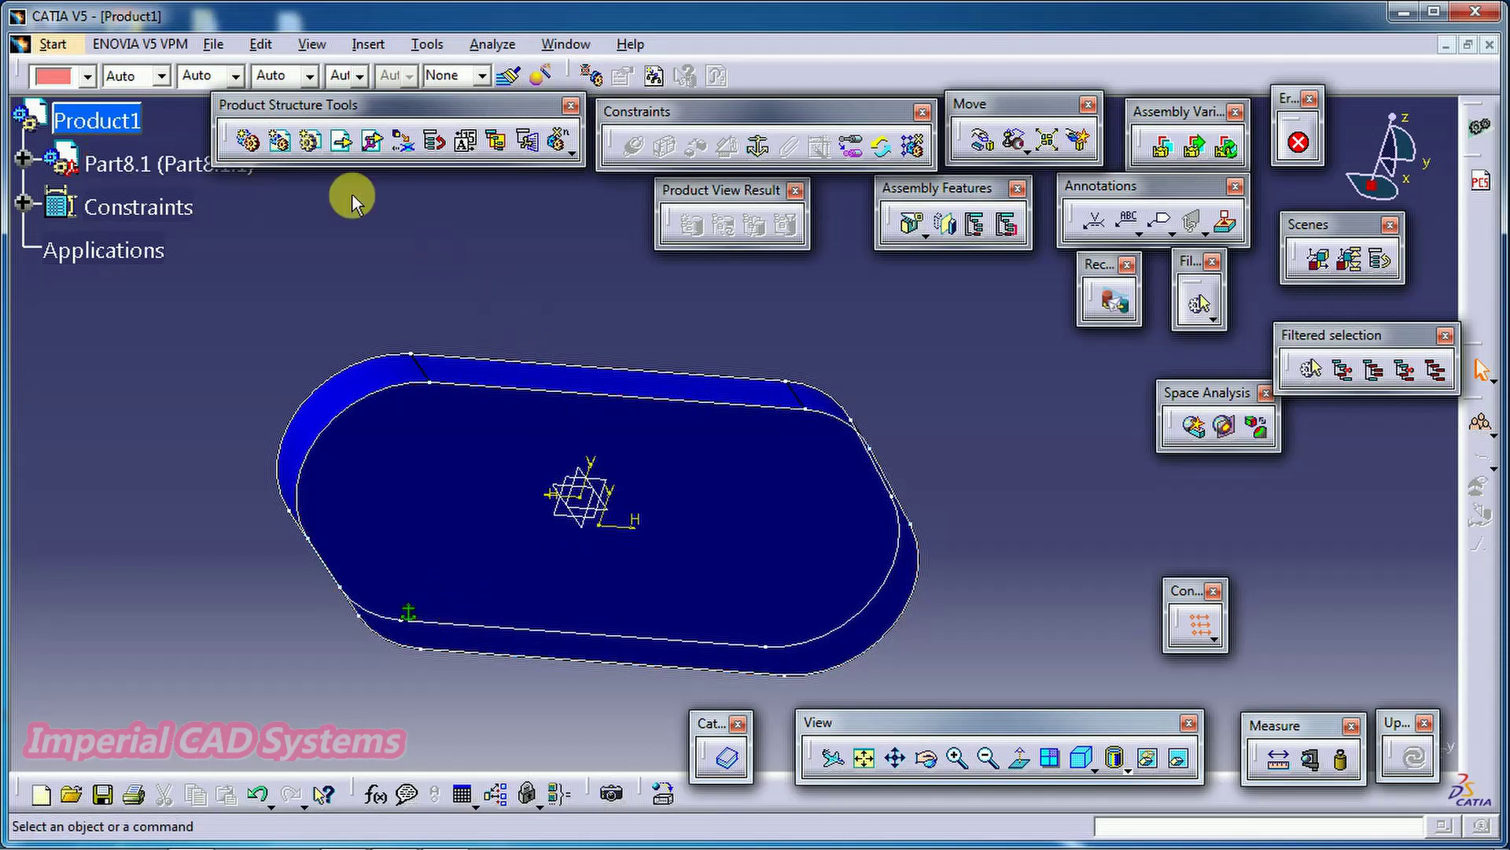
pyautogui.click(342, 141)
pyautogui.click(140, 120)
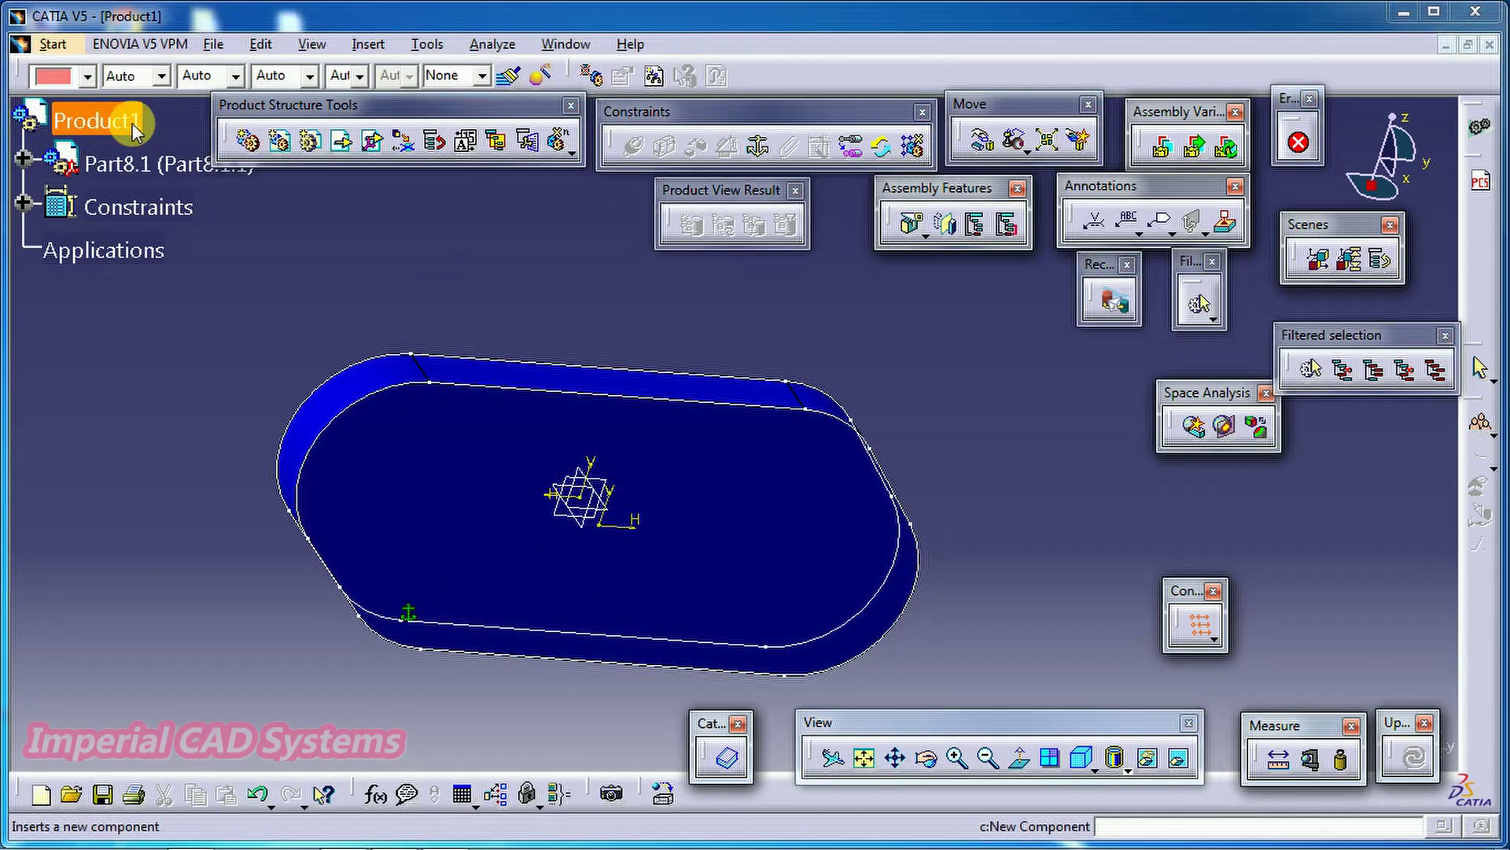
pyautogui.moveTo(1446, 366); pyautogui.dragTo(1446, 630)
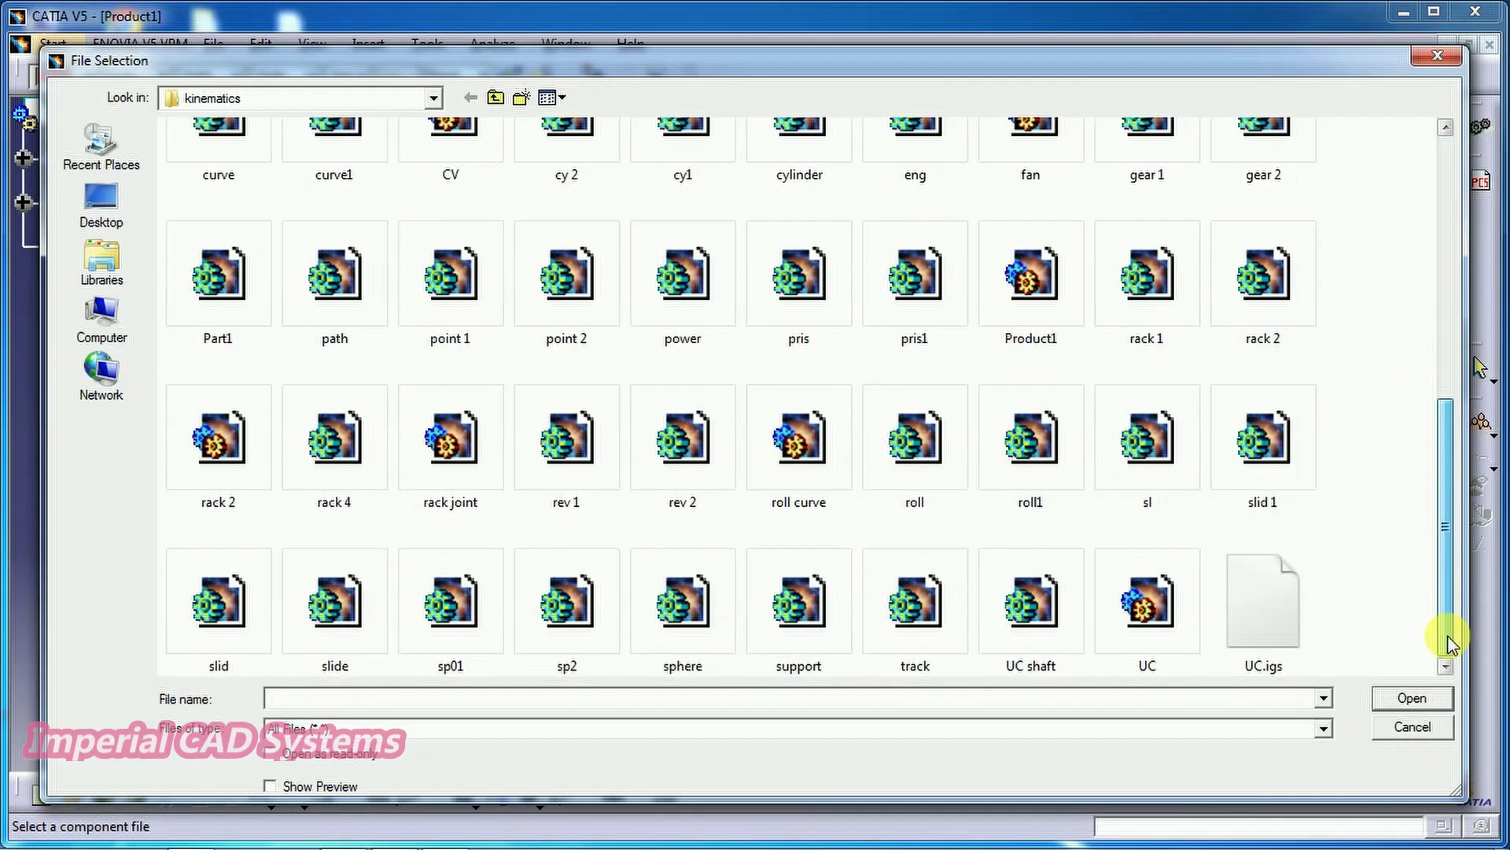
pyautogui.click(1263, 449)
pyautogui.click(1444, 702)
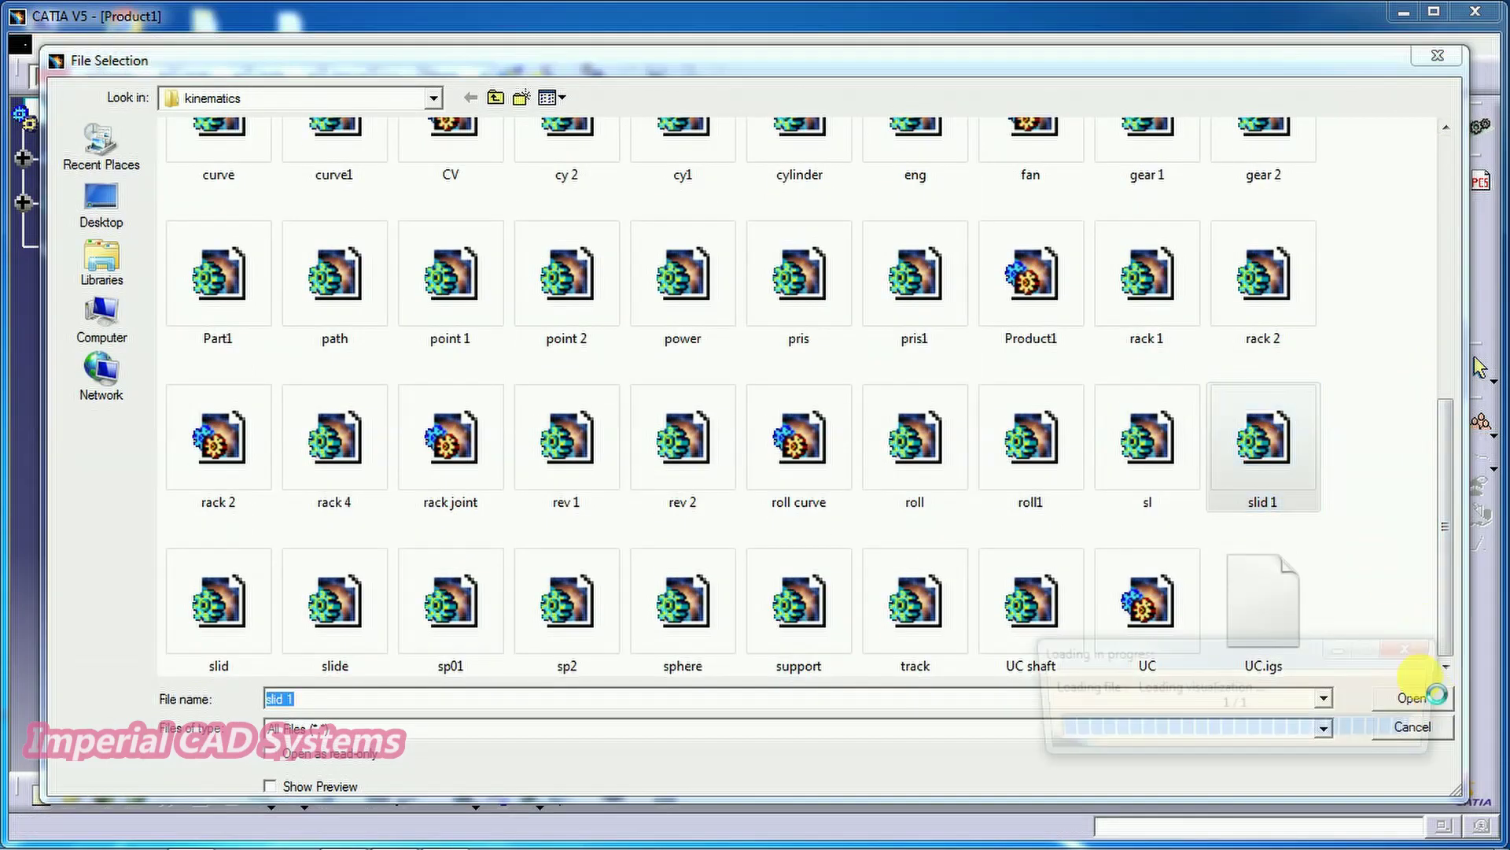
pyautogui.moveTo(691, 512); pyautogui.dragTo(333, 401, button='middle')
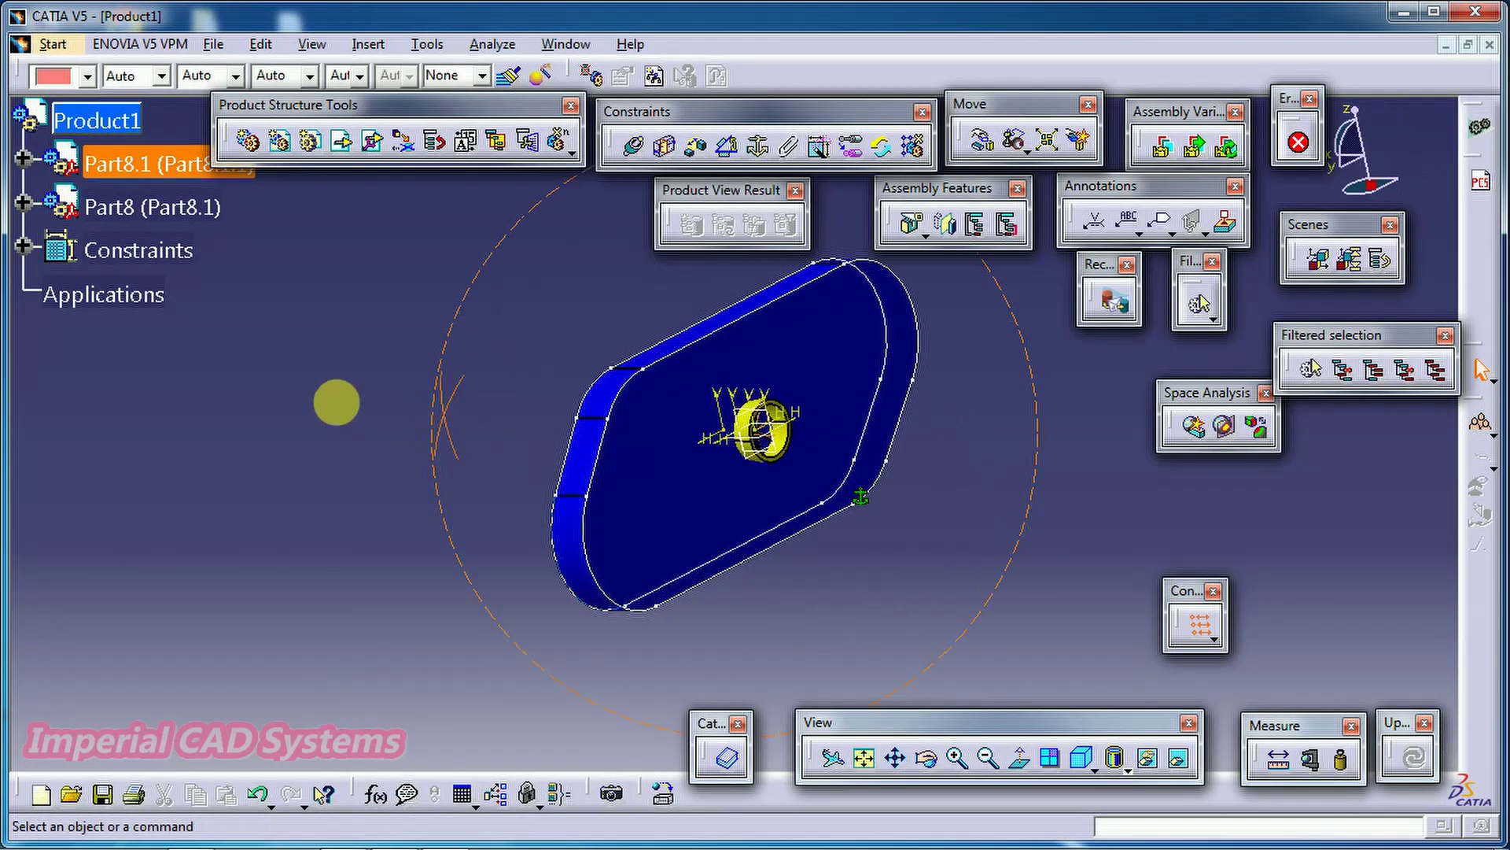
pyautogui.moveTo(782, 489); pyautogui.dragTo(962, 349, button='middle')
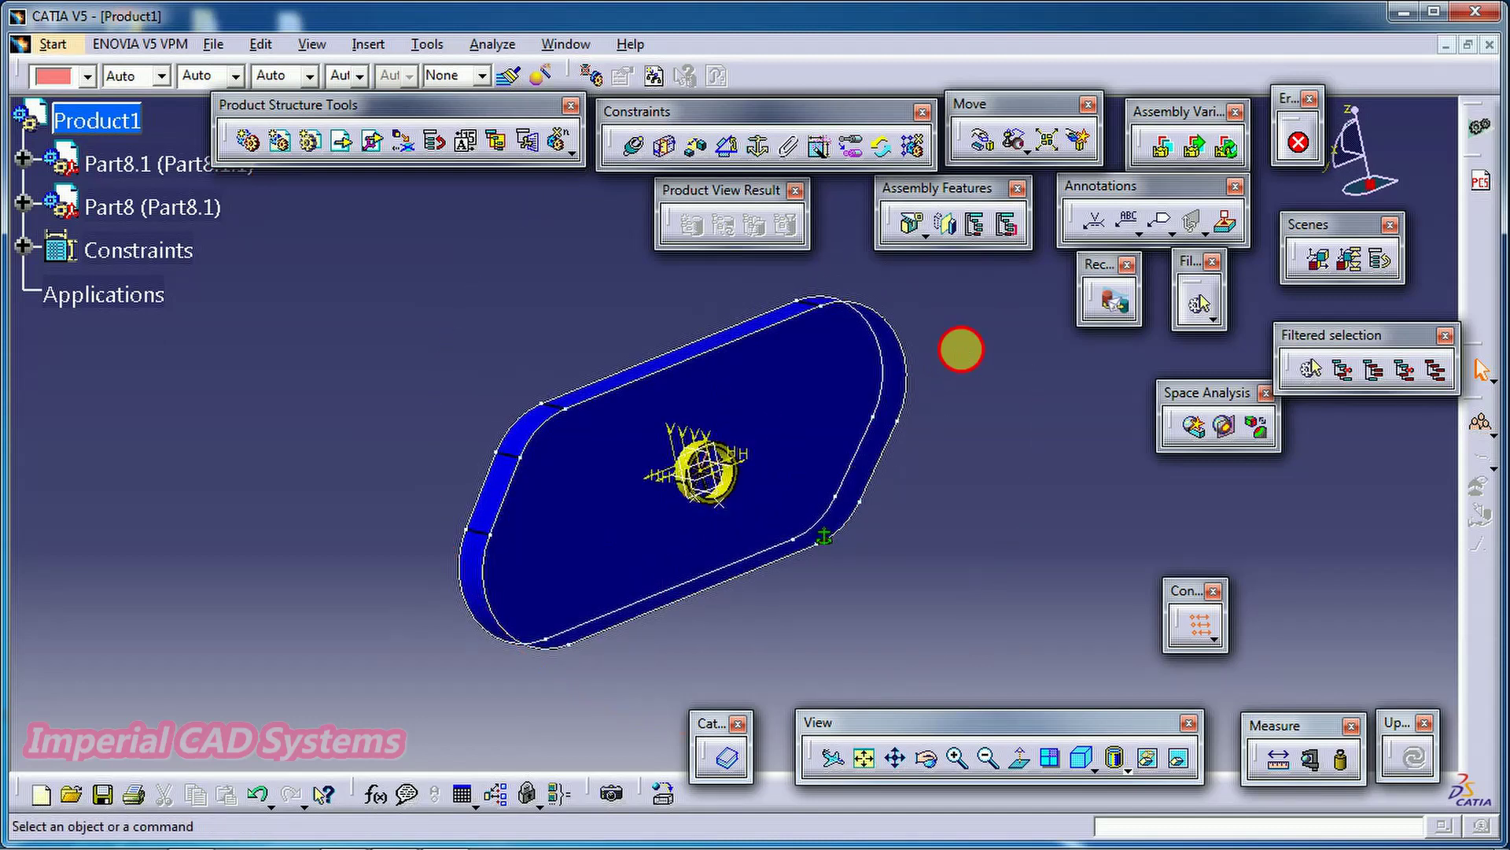
pyautogui.click(981, 143)
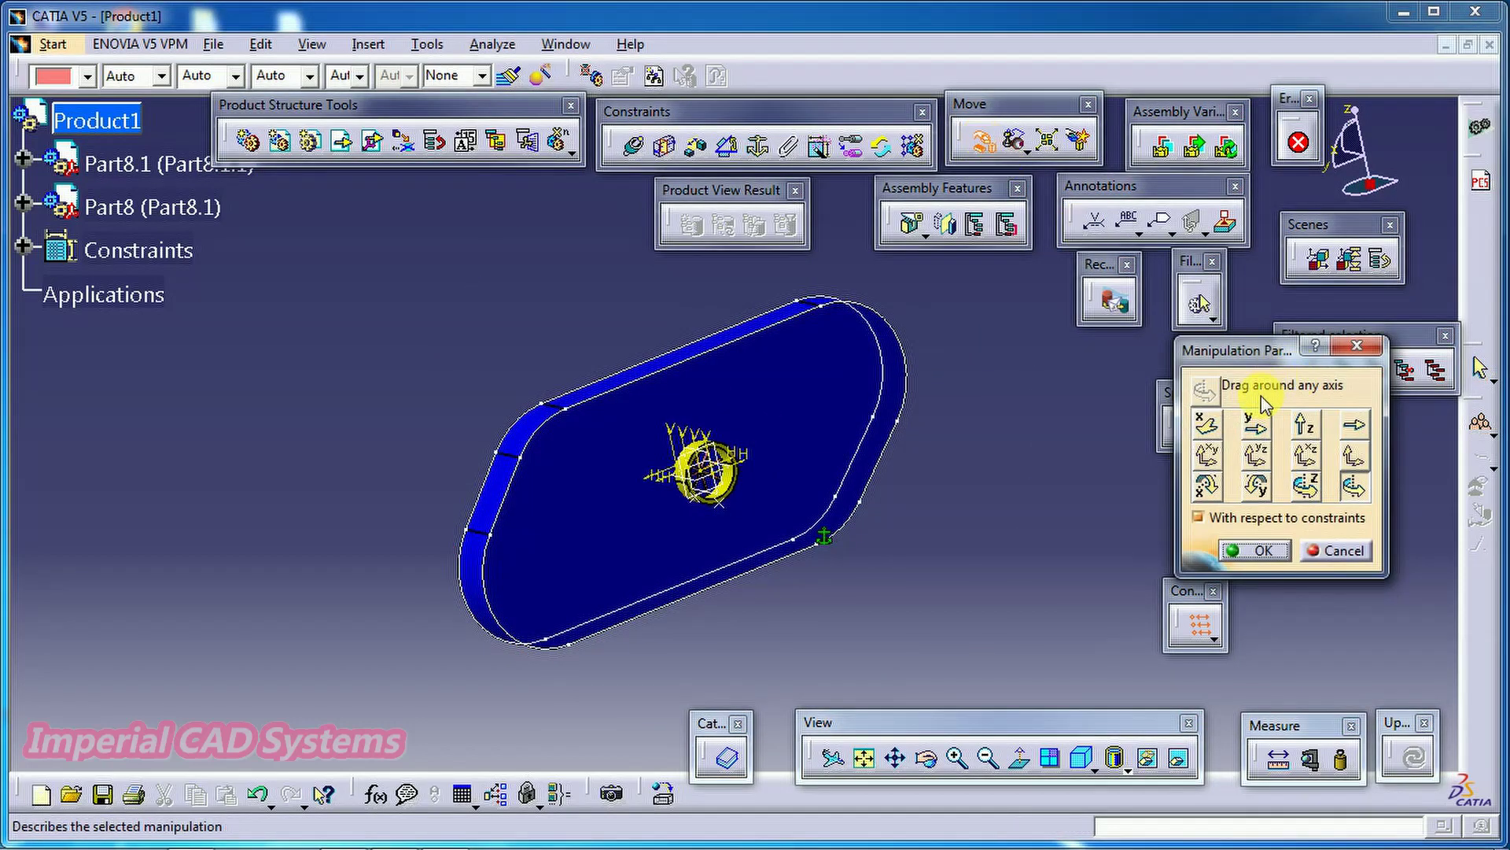
pyautogui.click(1305, 424)
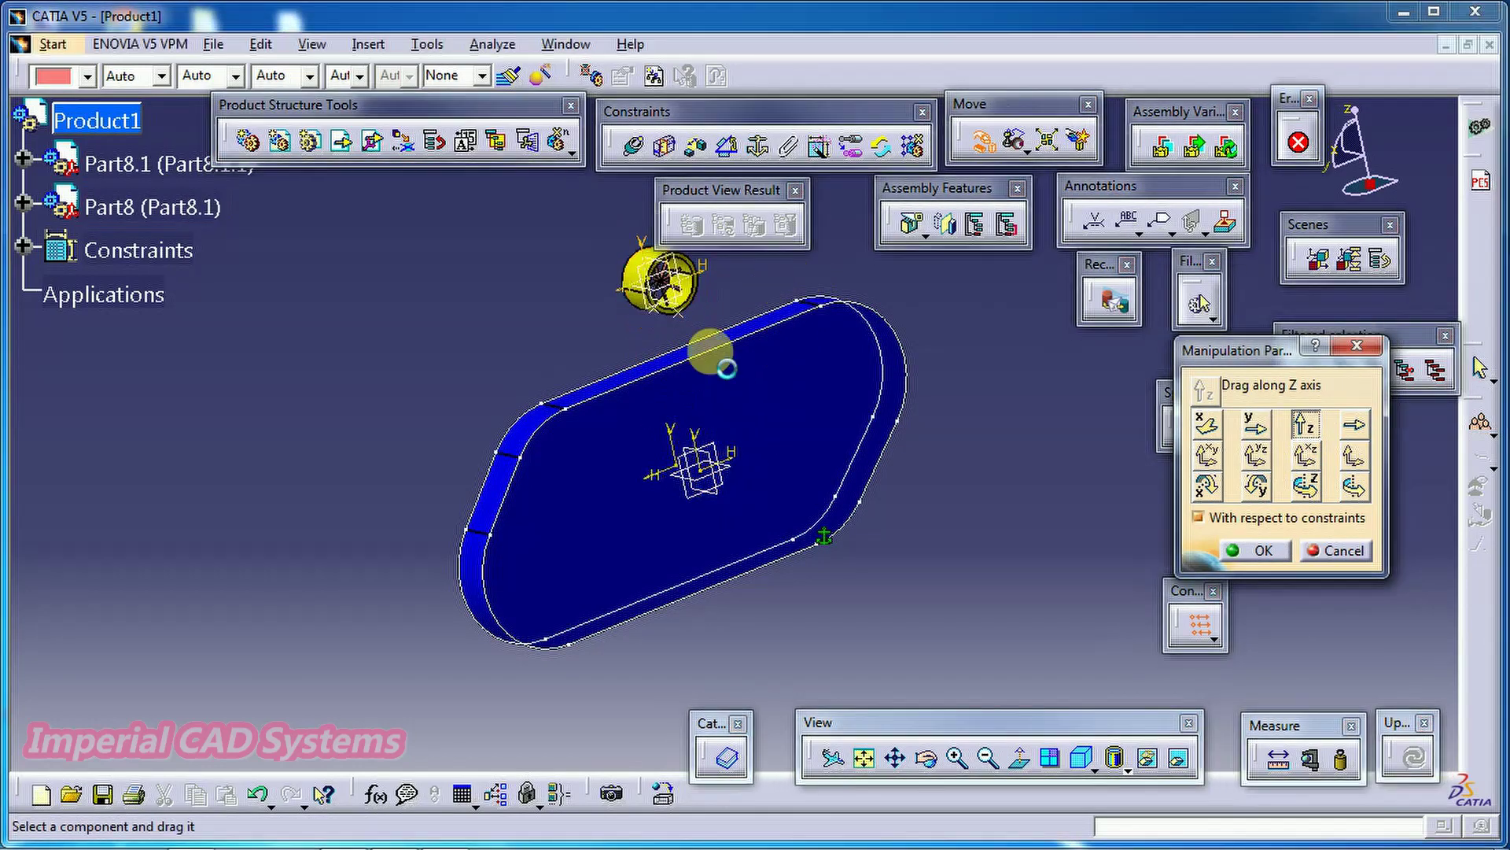
pyautogui.moveTo(711, 351); pyautogui.dragTo(965, 507, button='middle')
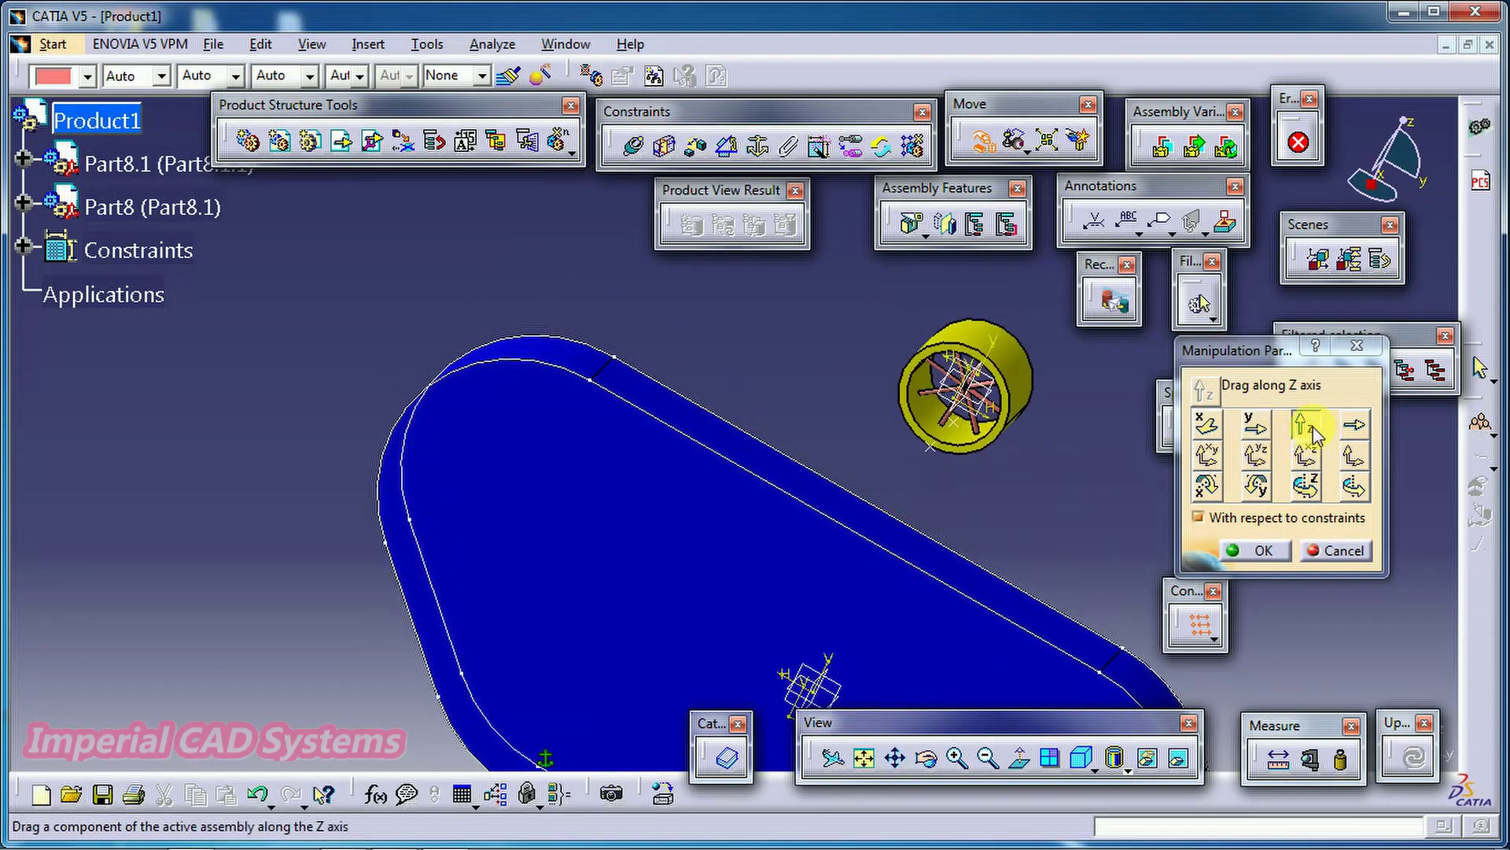
pyautogui.click(1206, 425)
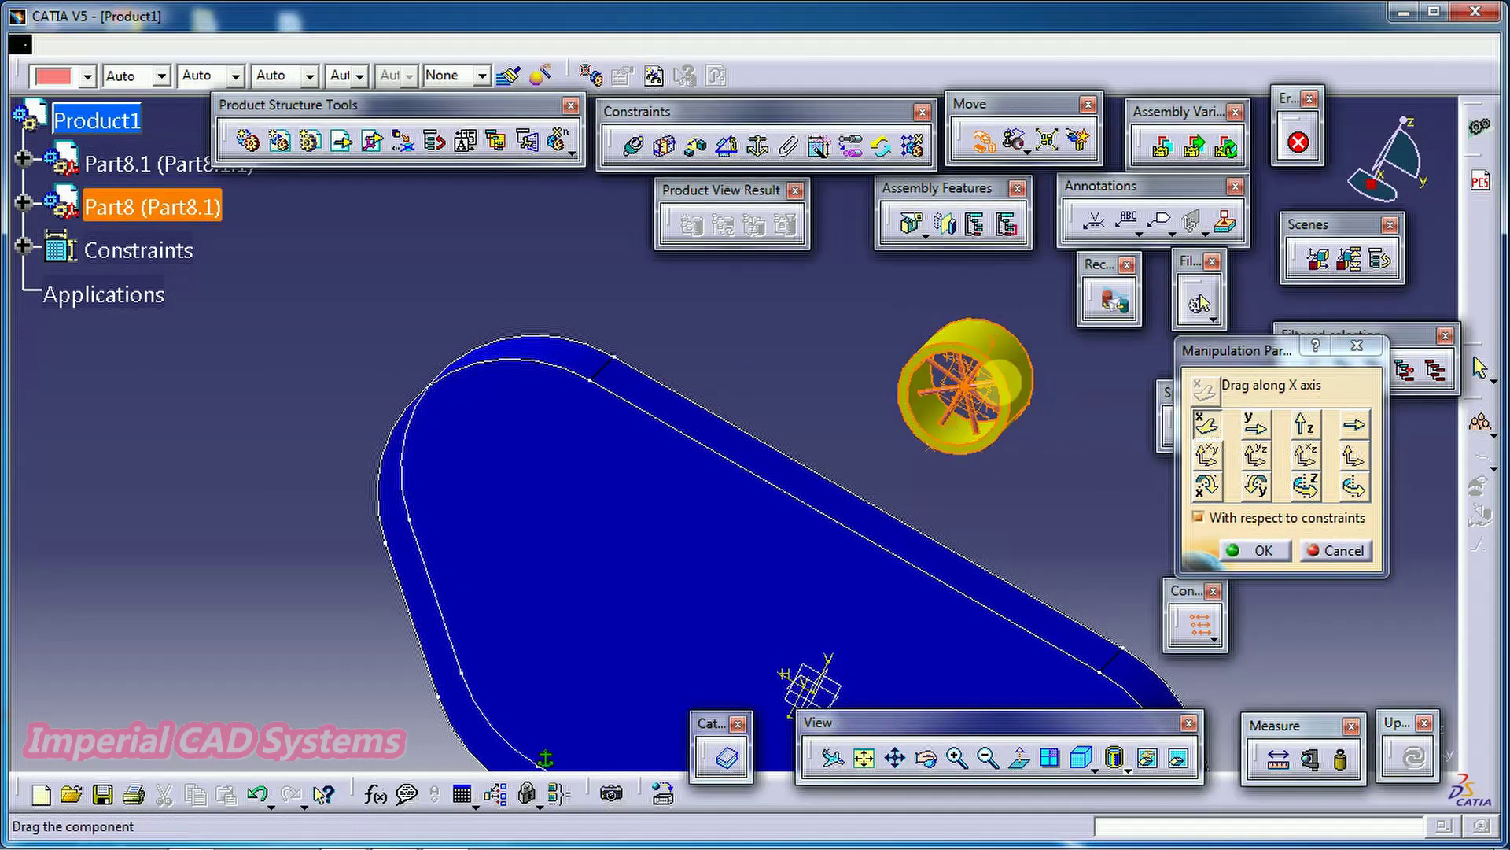
pyautogui.moveTo(963, 386); pyautogui.dragTo(886, 305)
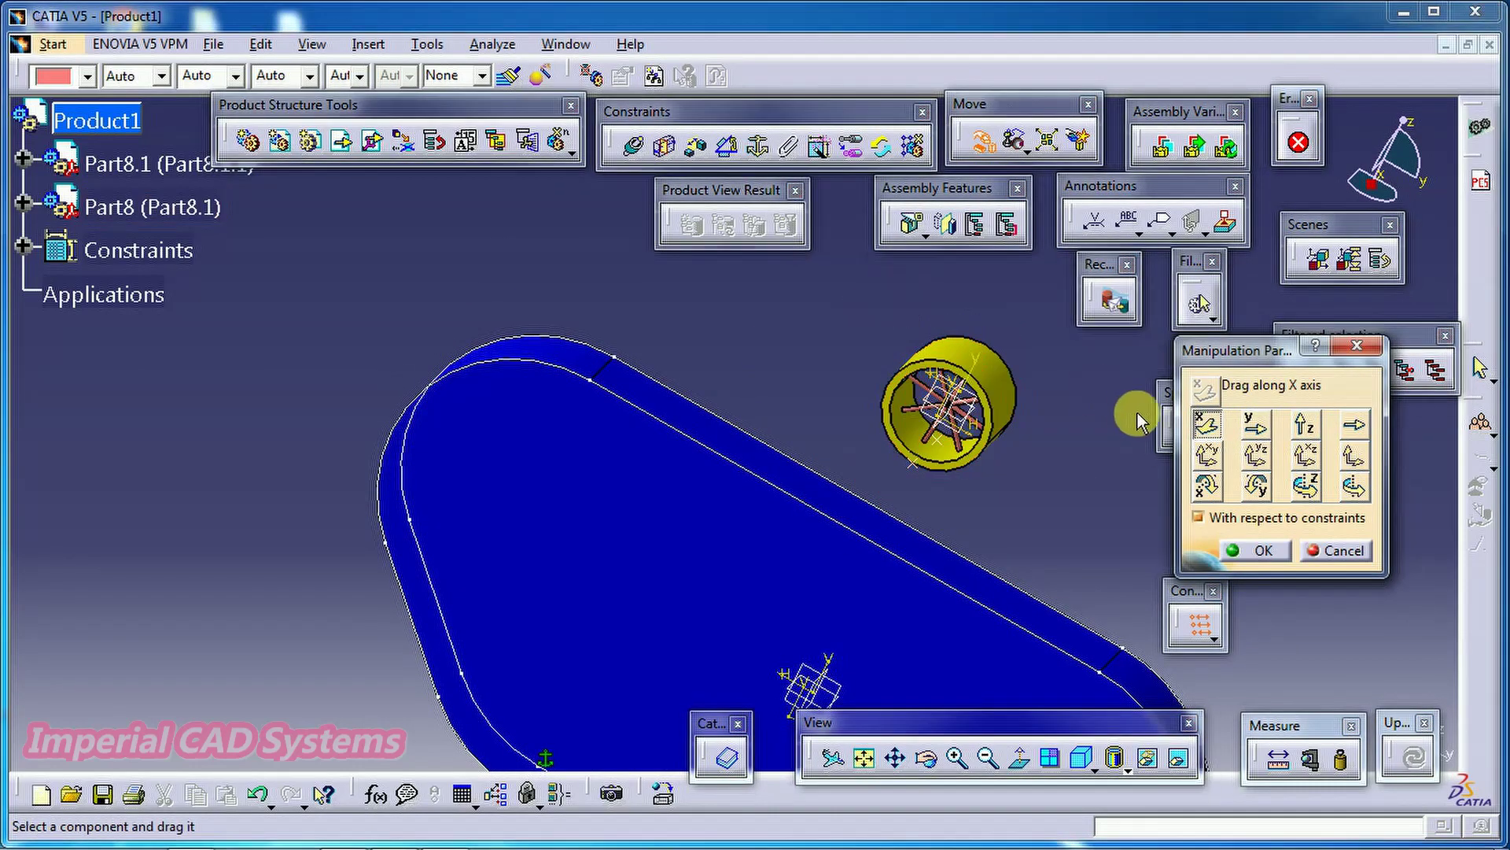
pyautogui.click(1256, 425)
pyautogui.moveTo(959, 398); pyautogui.dragTo(691, 364)
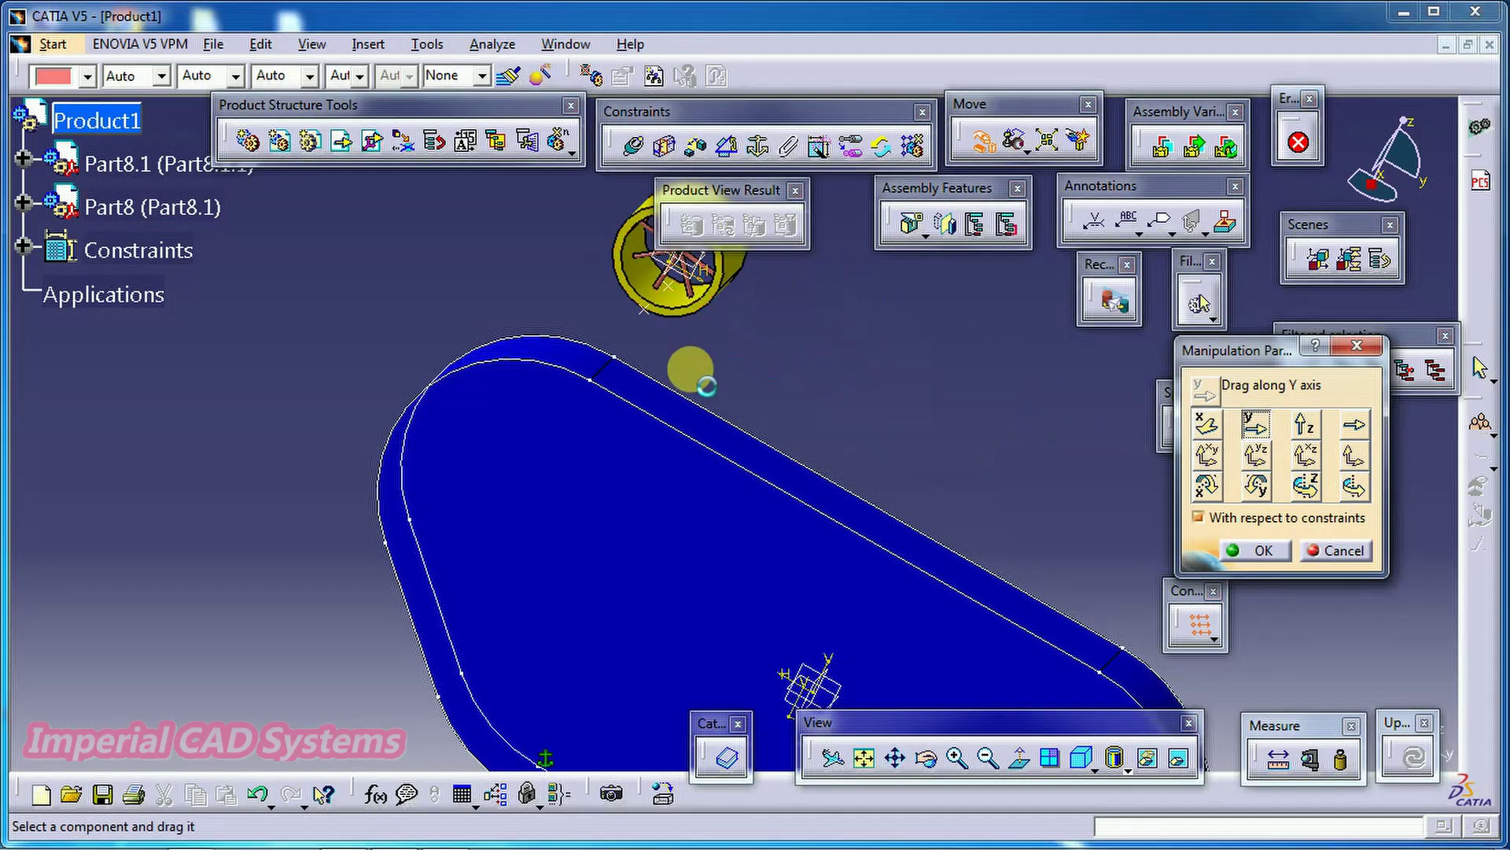
pyautogui.click(1290, 550)
pyautogui.moveTo(1072, 512); pyautogui.dragTo(650, 338, button='middle')
pyautogui.click(669, 283)
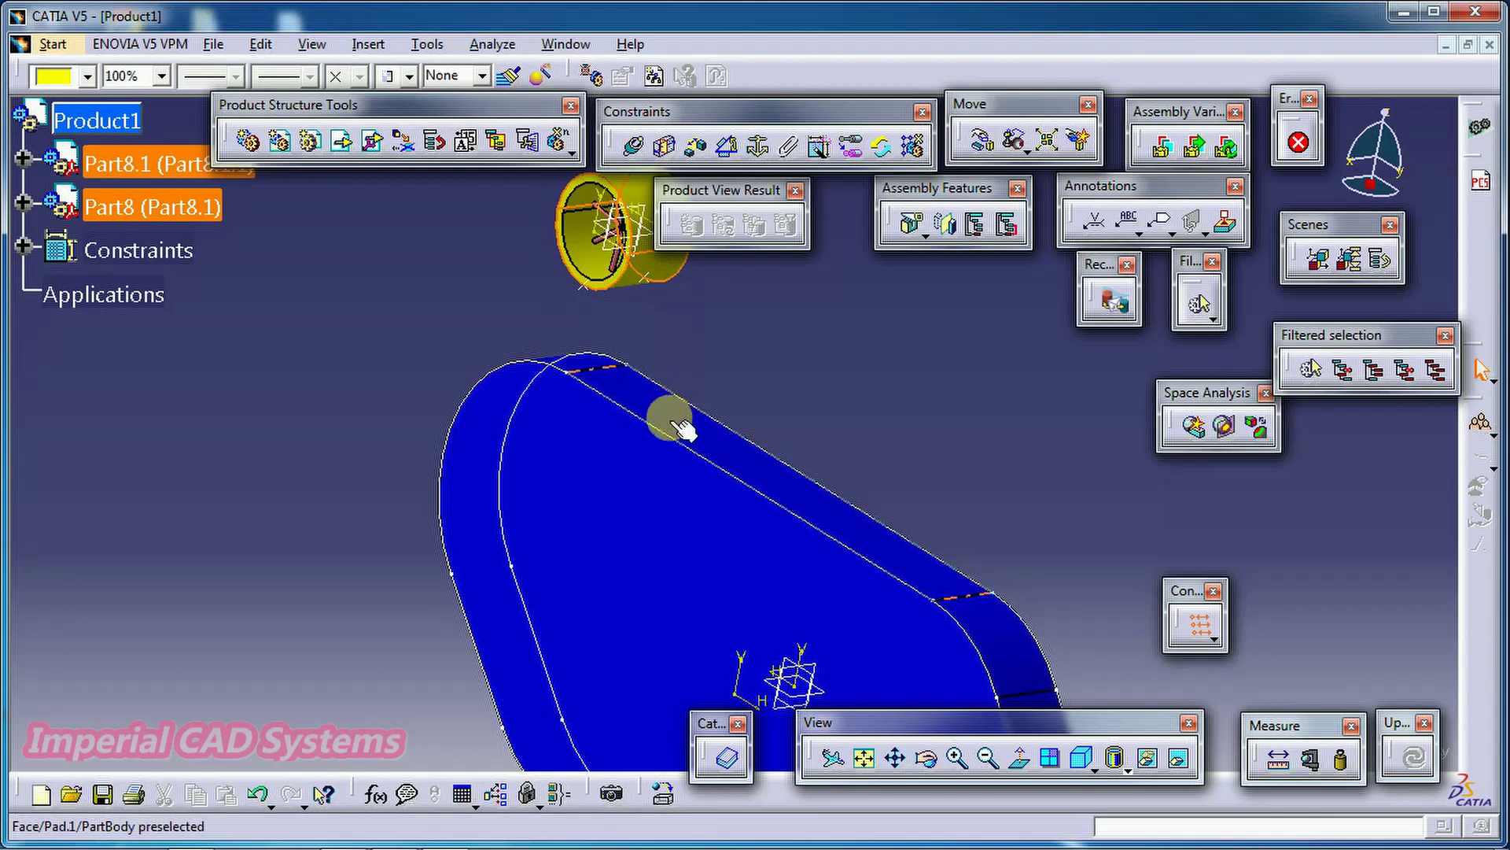
pyautogui.click(681, 429)
pyautogui.moveTo(819, 449); pyautogui.dragTo(931, 527, button='middle')
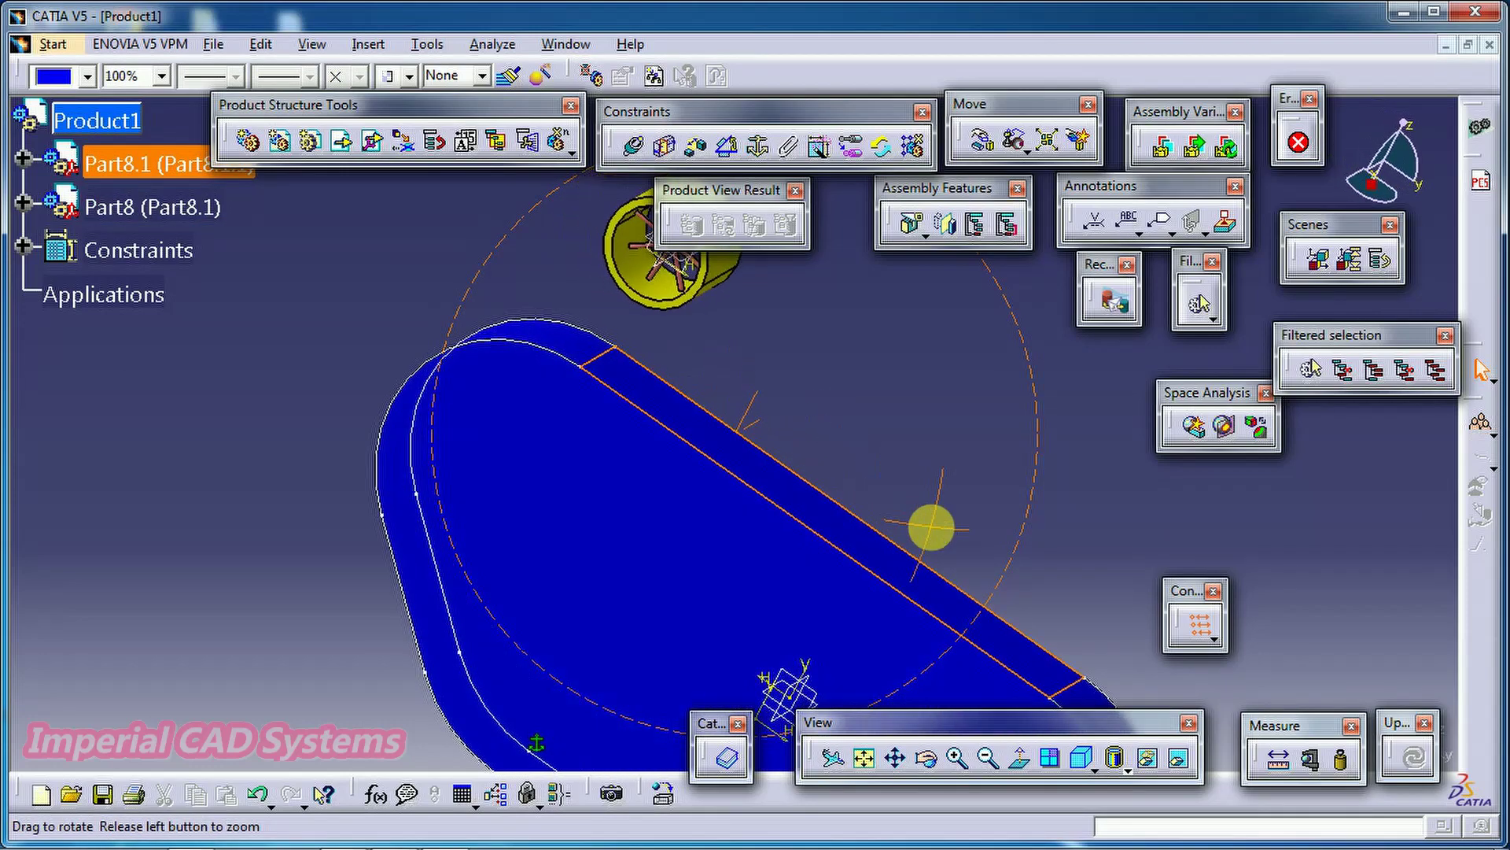
pyautogui.moveTo(679, 493)
pyautogui.mouseDown(button='middle')
pyautogui.moveTo(812, 539)
pyautogui.moveTo(900, 512)
pyautogui.moveTo(786, 512)
pyautogui.moveTo(858, 494)
pyautogui.moveTo(803, 452)
pyautogui.moveTo(786, 496)
pyautogui.moveTo(658, 580)
pyautogui.moveTo(718, 512)
pyautogui.moveTo(669, 506)
pyautogui.mouseUp(button='middle')
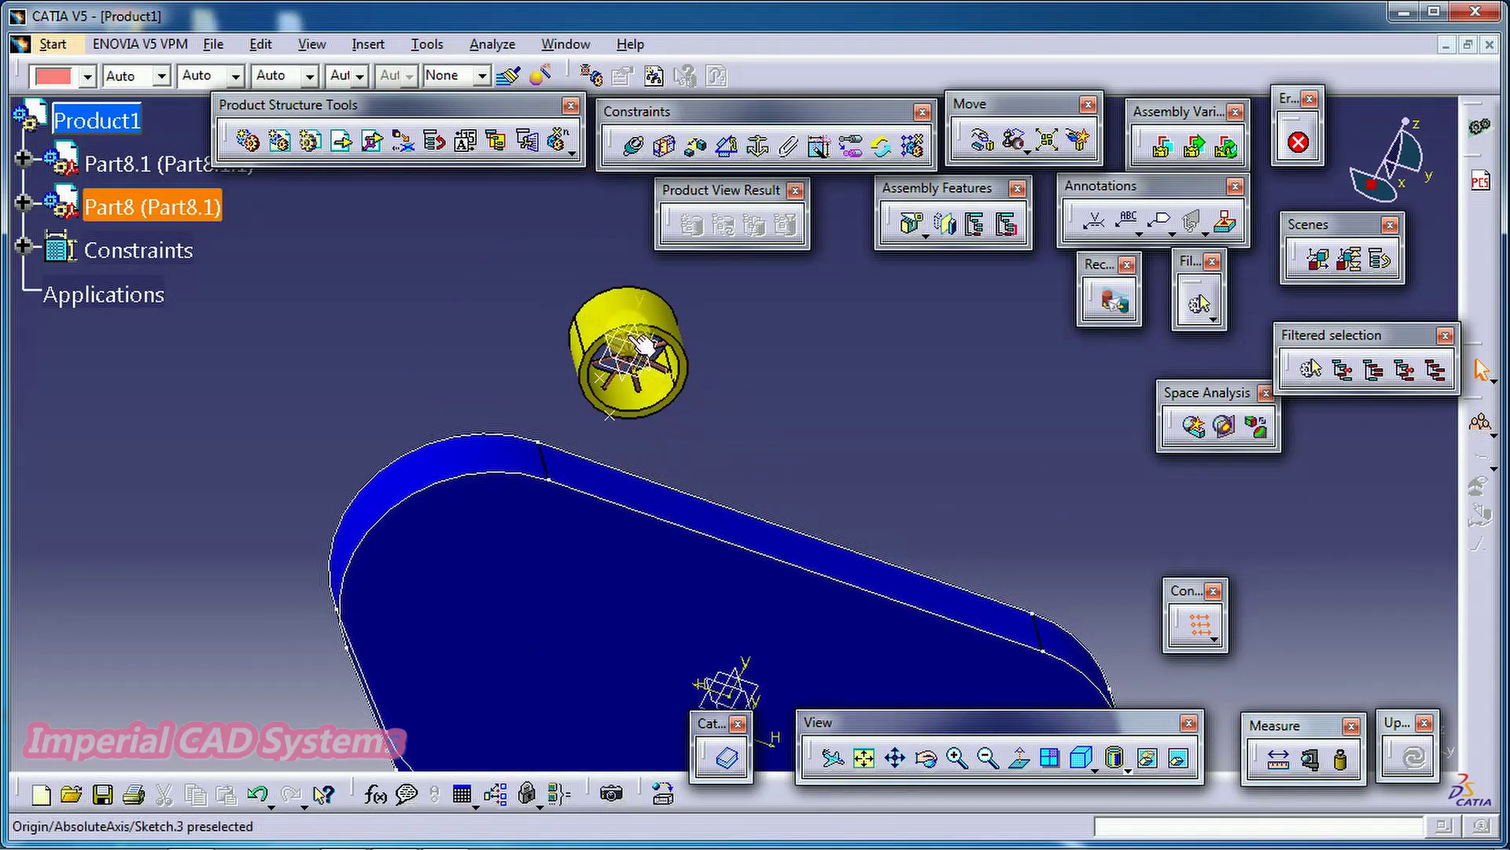
pyautogui.moveTo(560, 482); pyautogui.dragTo(505, 472, button='middle')
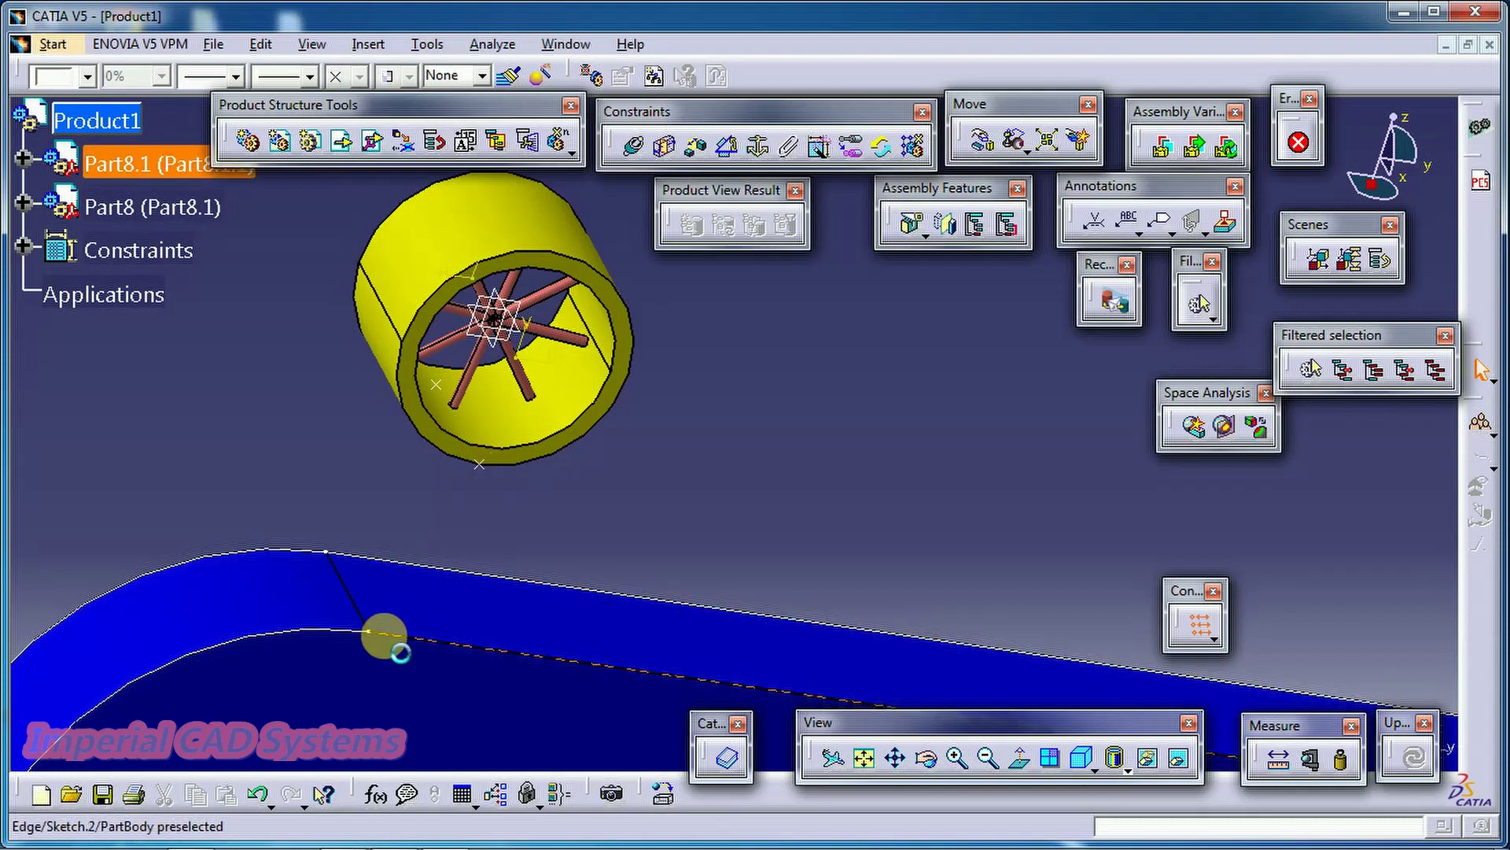
pyautogui.moveTo(488, 598); pyautogui.dragTo(346, 359, button='middle')
pyautogui.click(647, 334)
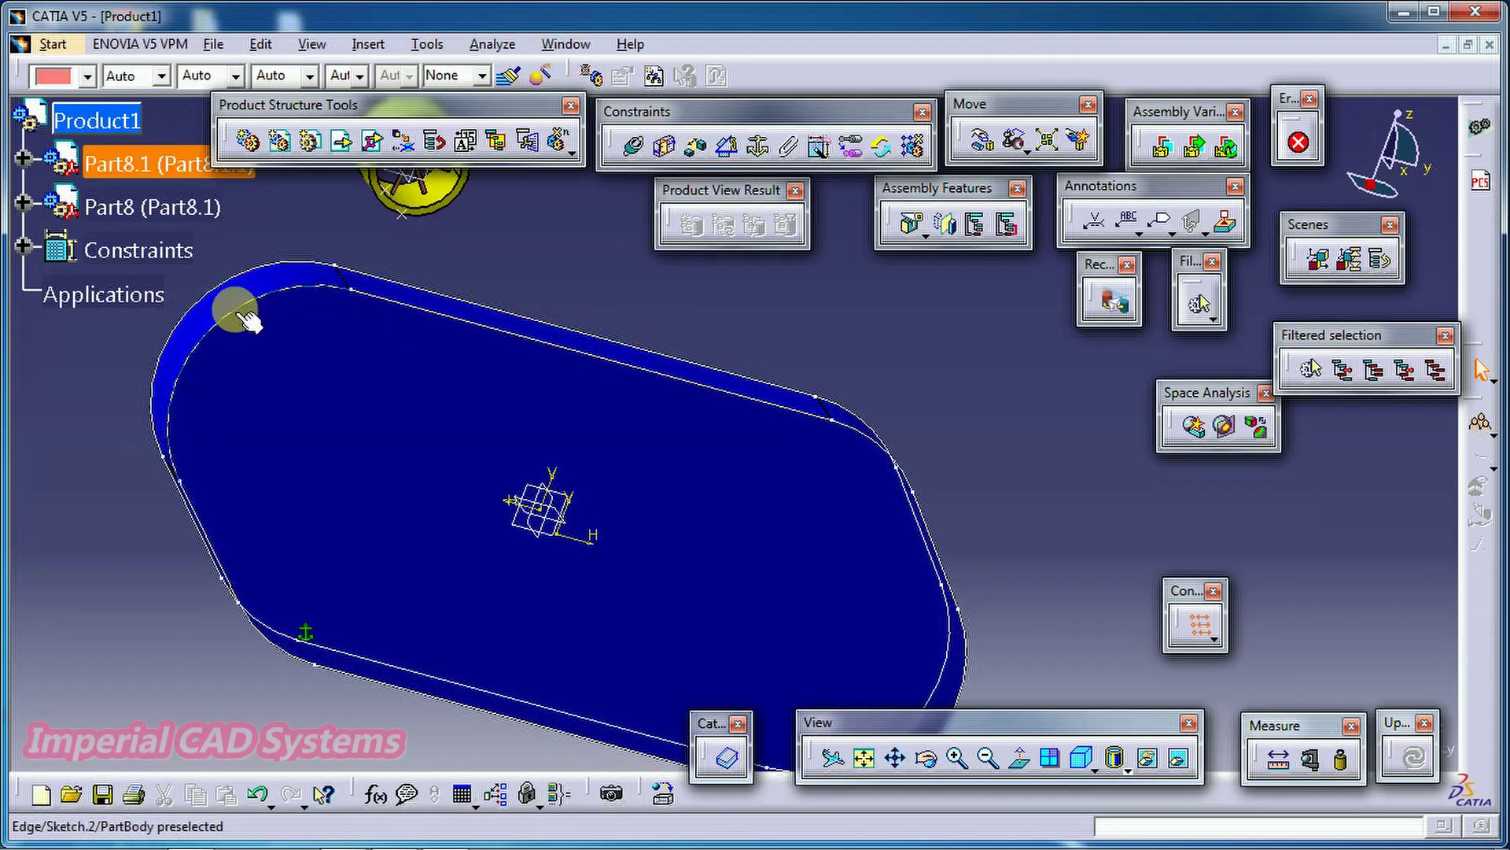
pyautogui.moveTo(311, 513); pyautogui.dragTo(578, 342, button='middle')
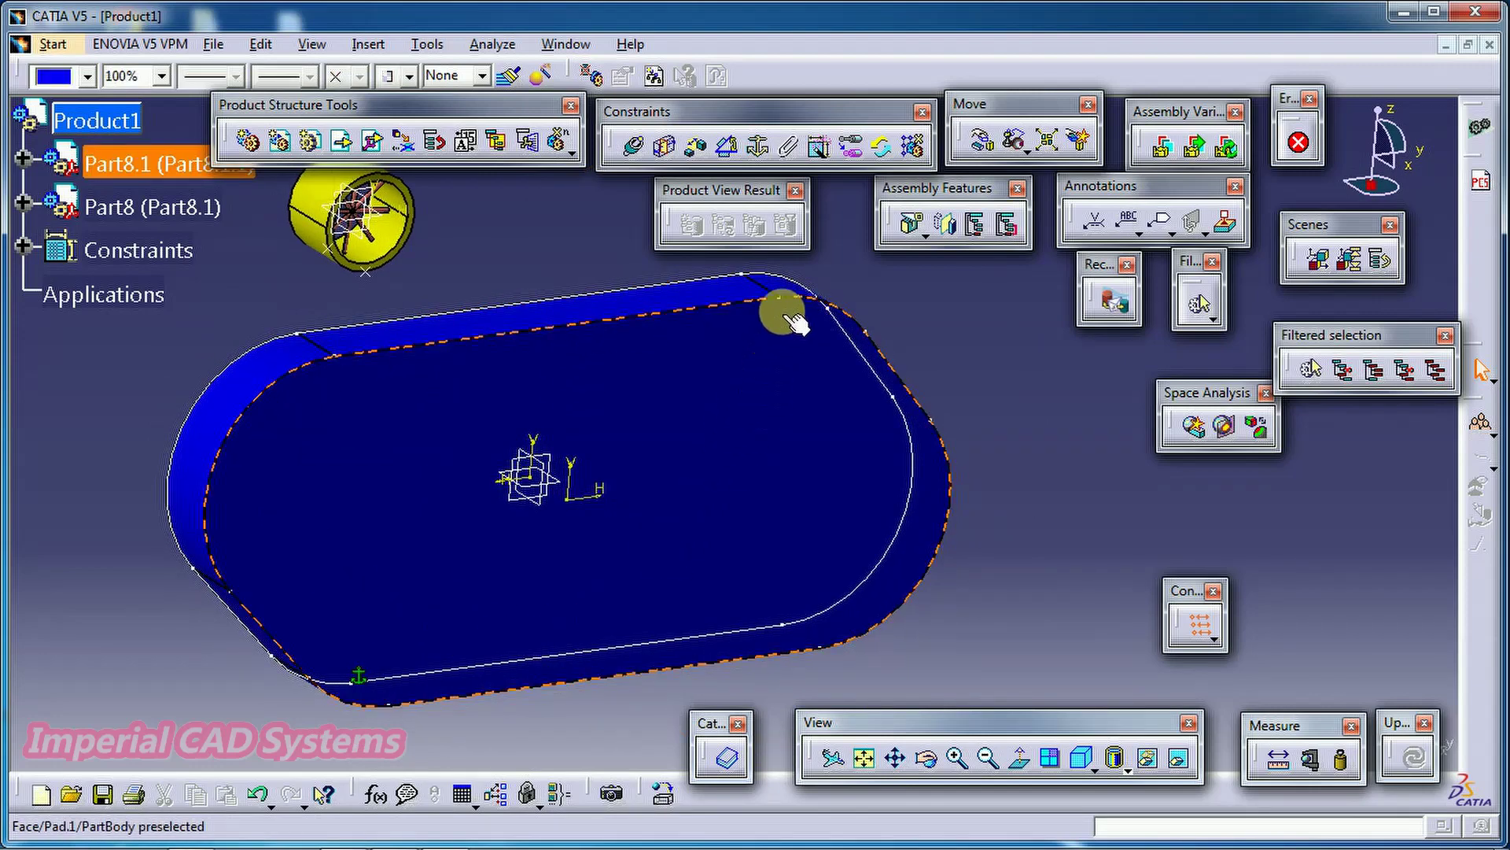
# Edit Part8.1, create a sketch on its pad face, and exit back to 3D
pyautogui.doubleClick(779, 366)
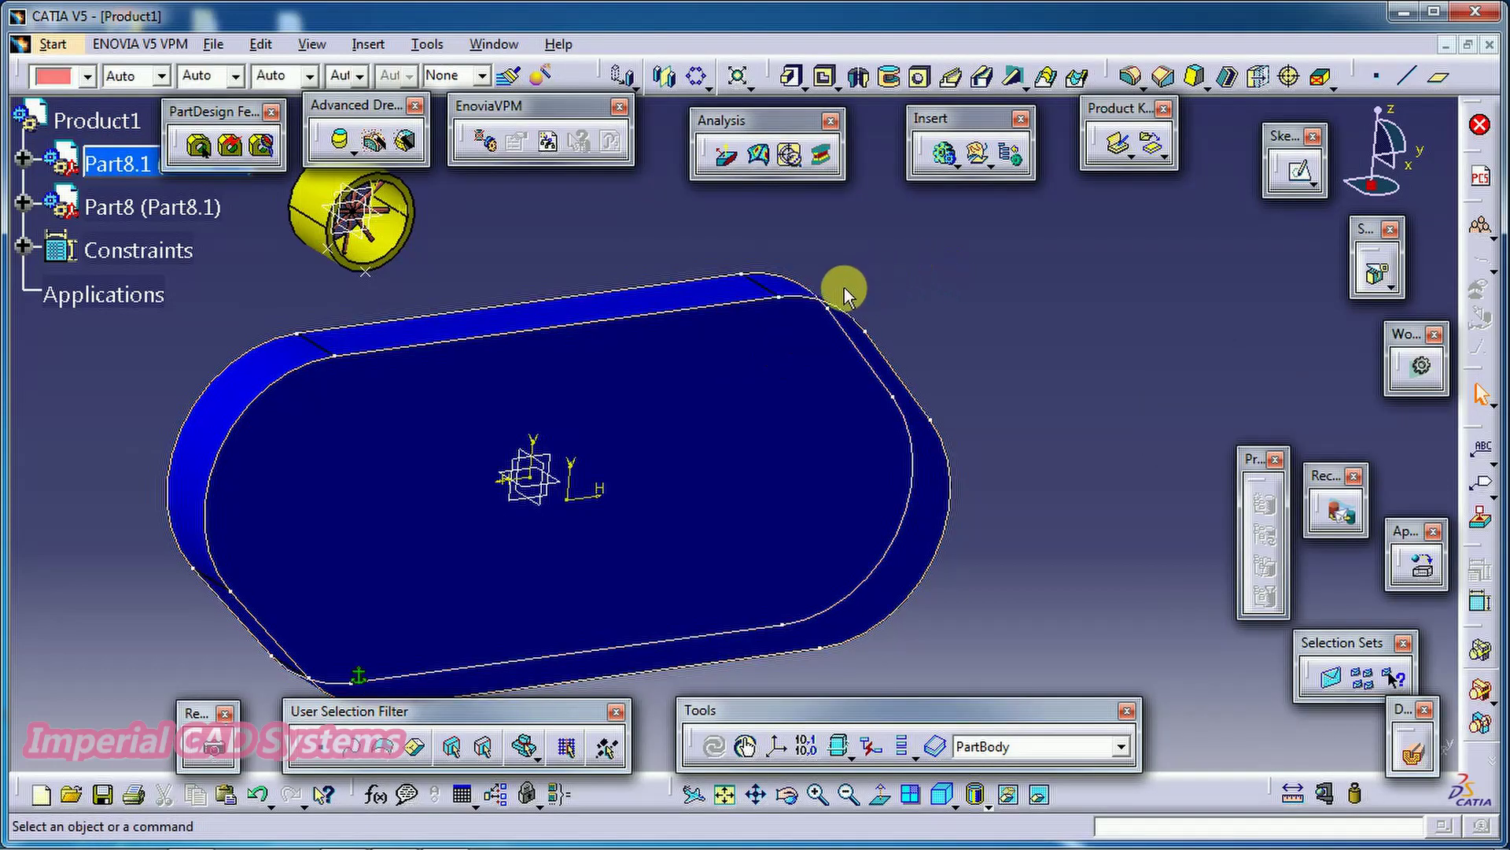
pyautogui.click(782, 374)
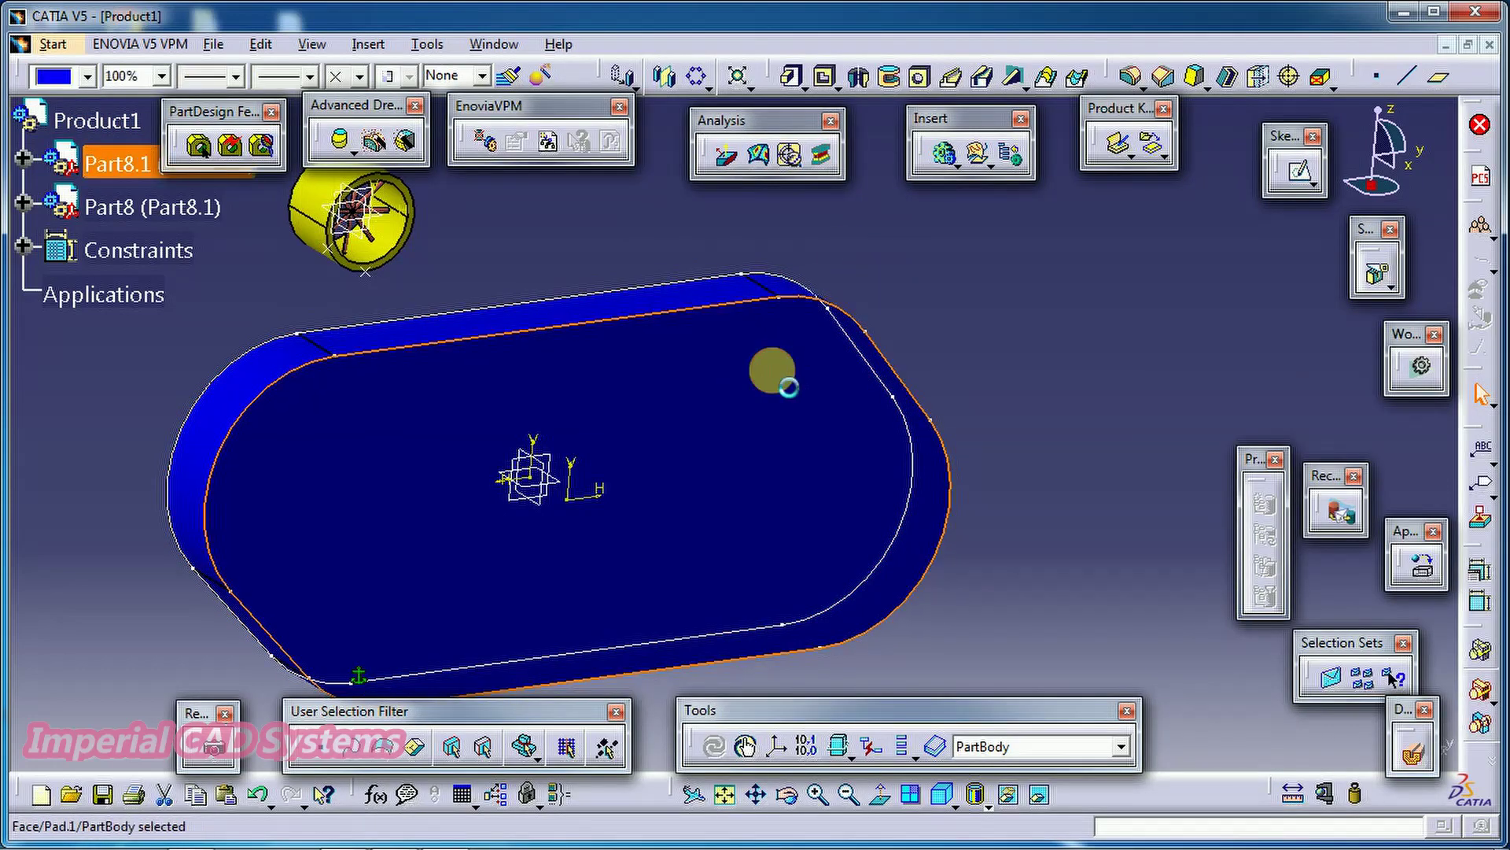
pyautogui.click(1299, 169)
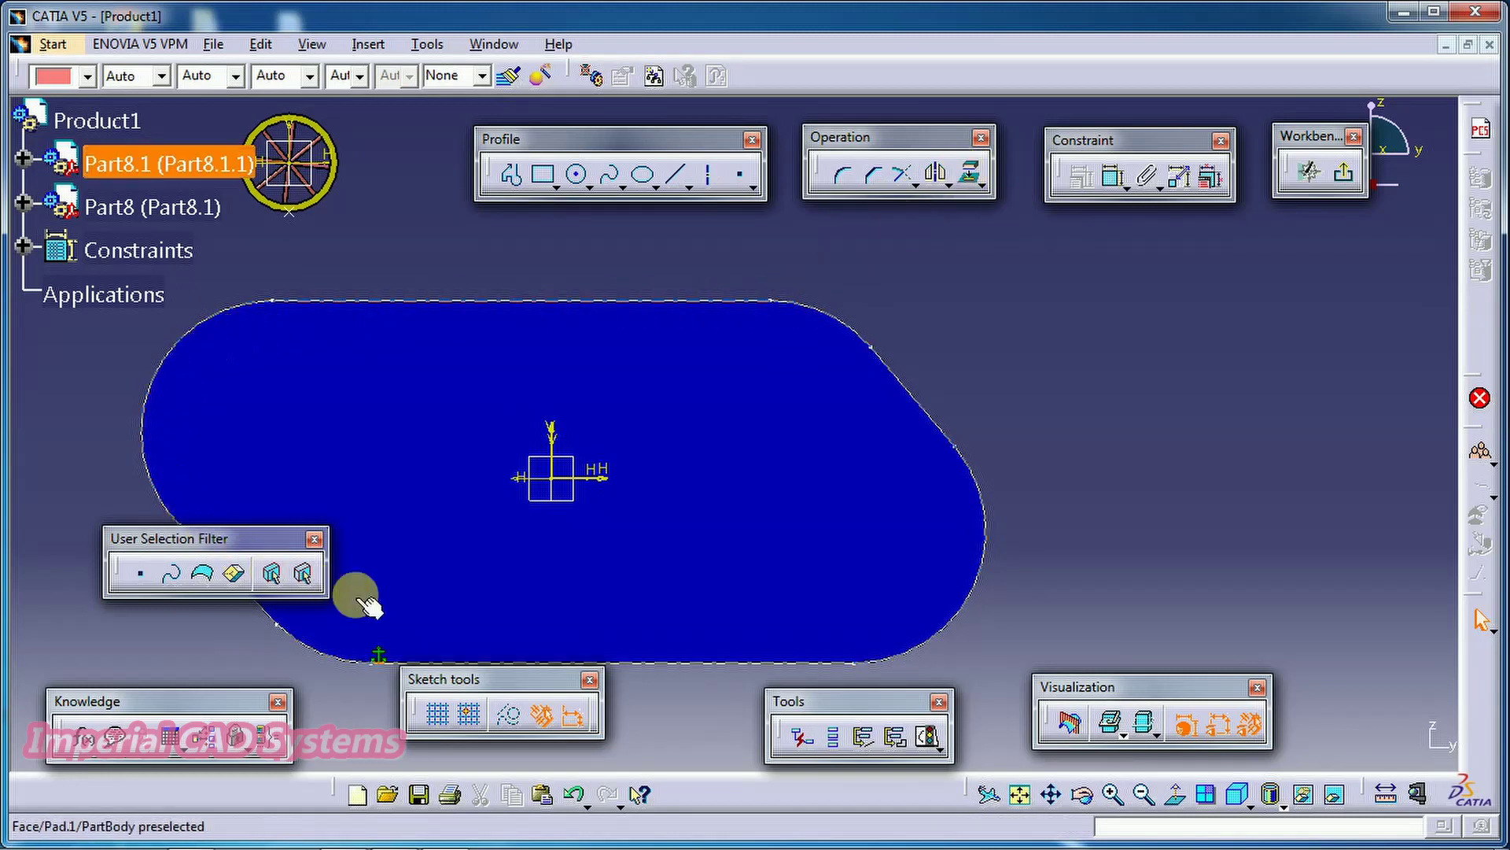
pyautogui.click(989, 417)
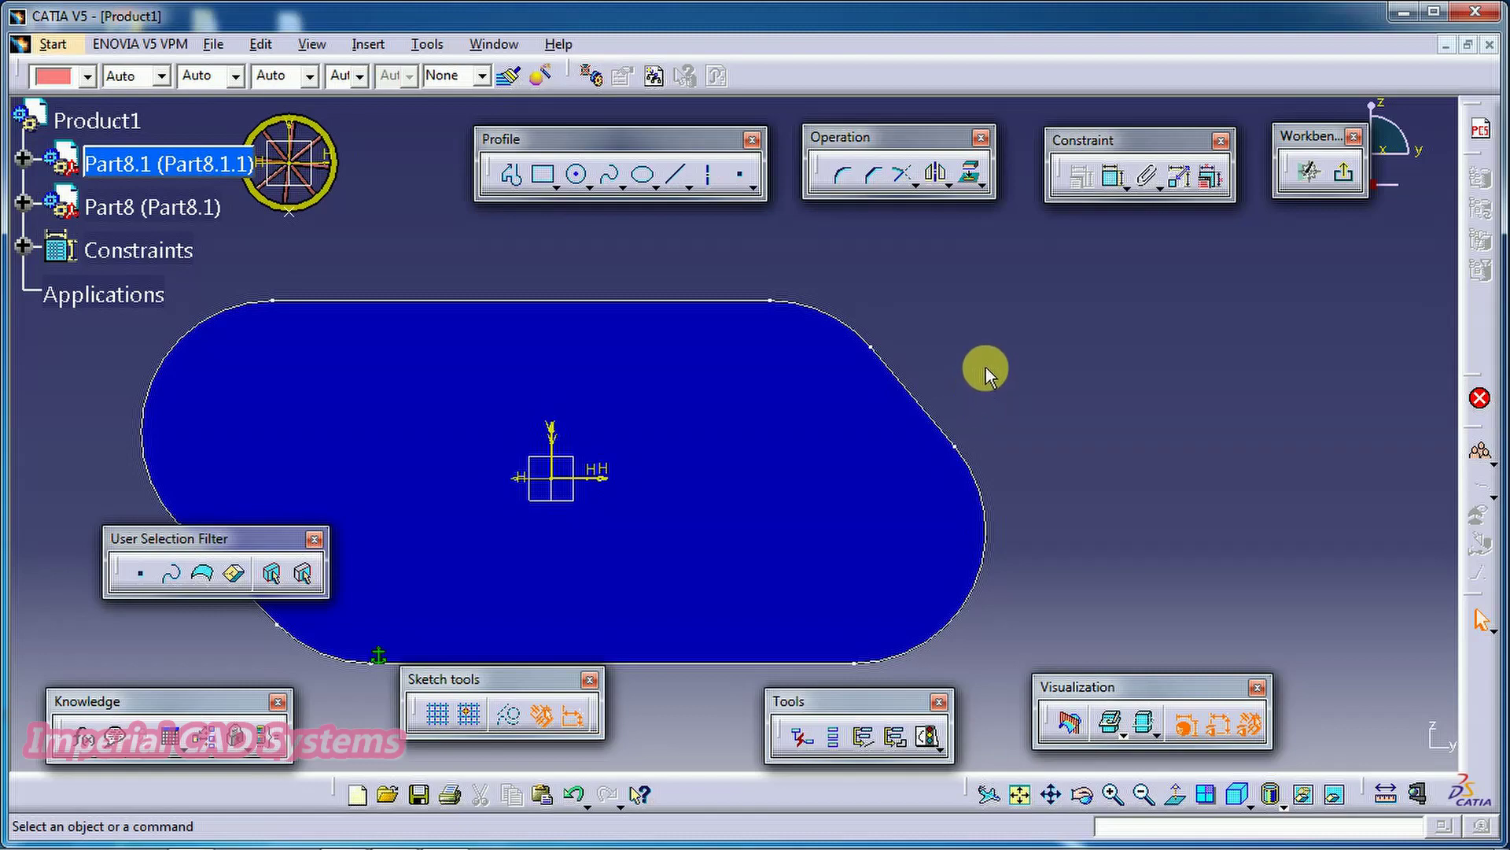
pyautogui.click(1344, 172)
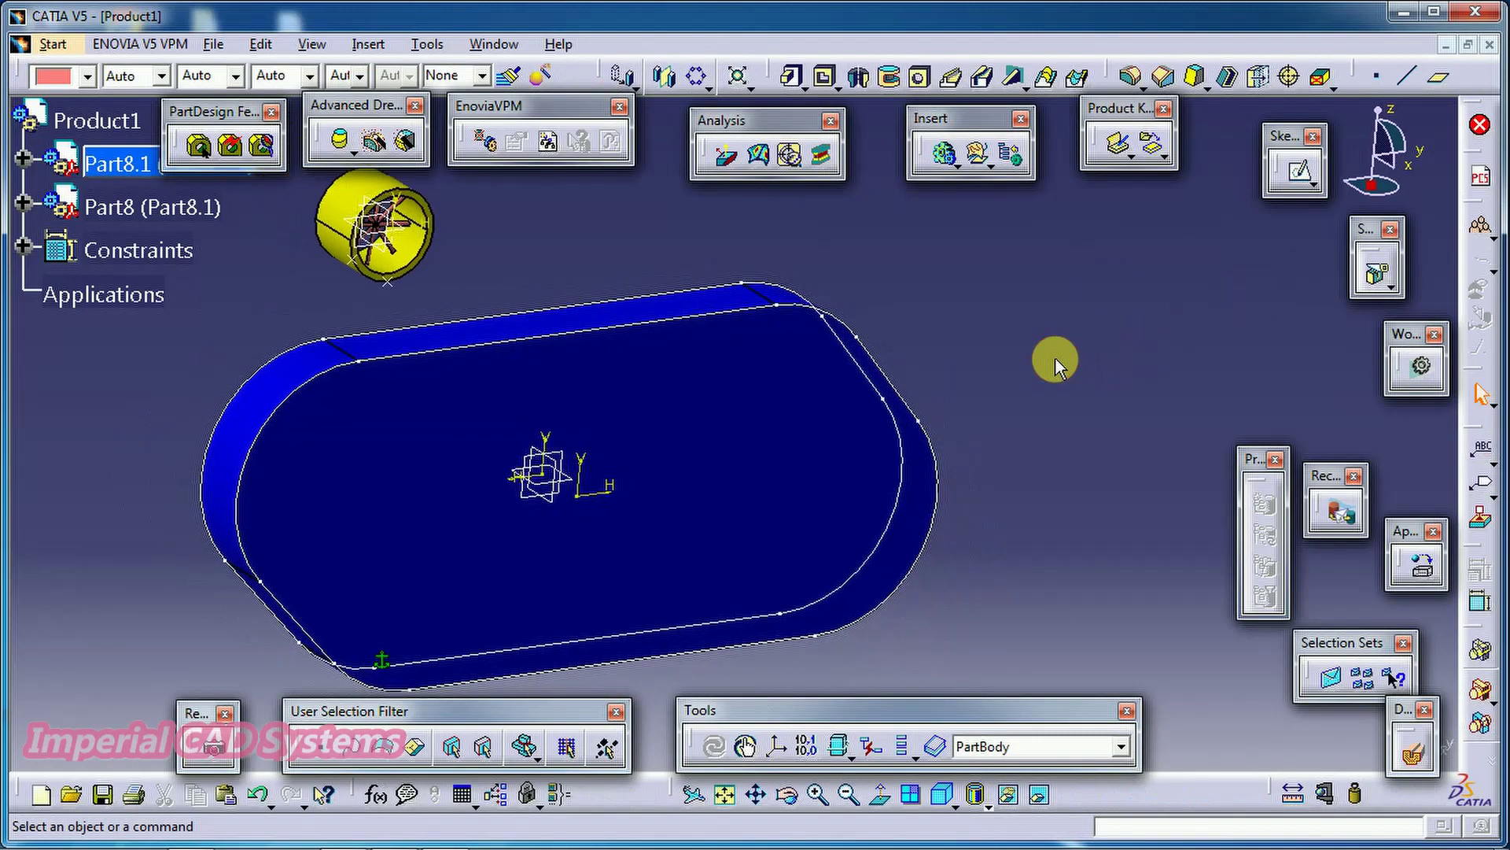
pyautogui.moveTo(985, 467)
pyautogui.mouseDown(button='middle')
pyautogui.moveTo(1056, 500)
pyautogui.moveTo(963, 394)
pyautogui.mouseUp(button='middle')
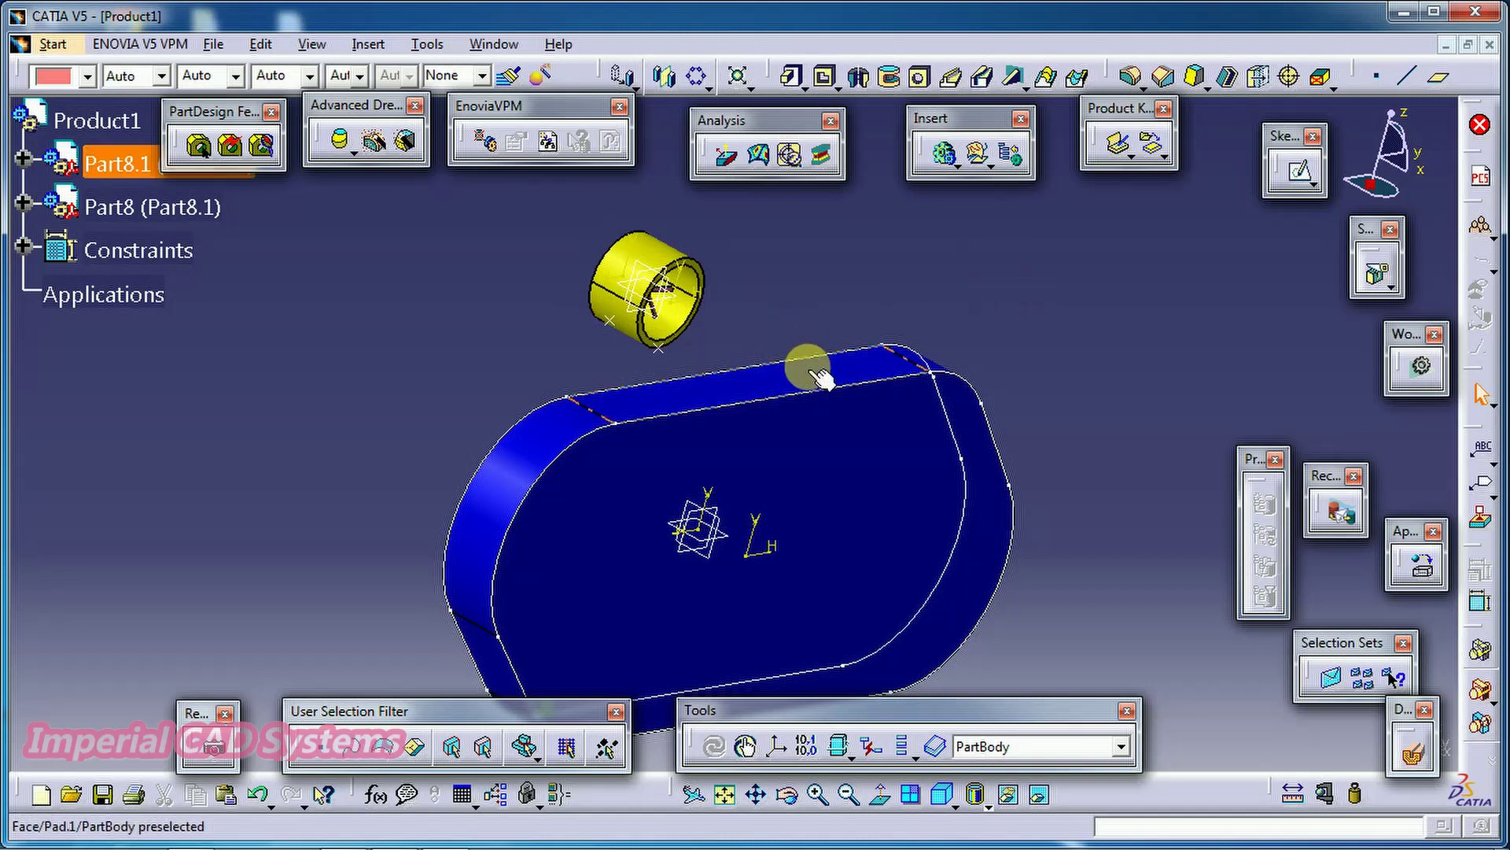
pyautogui.click(787, 347)
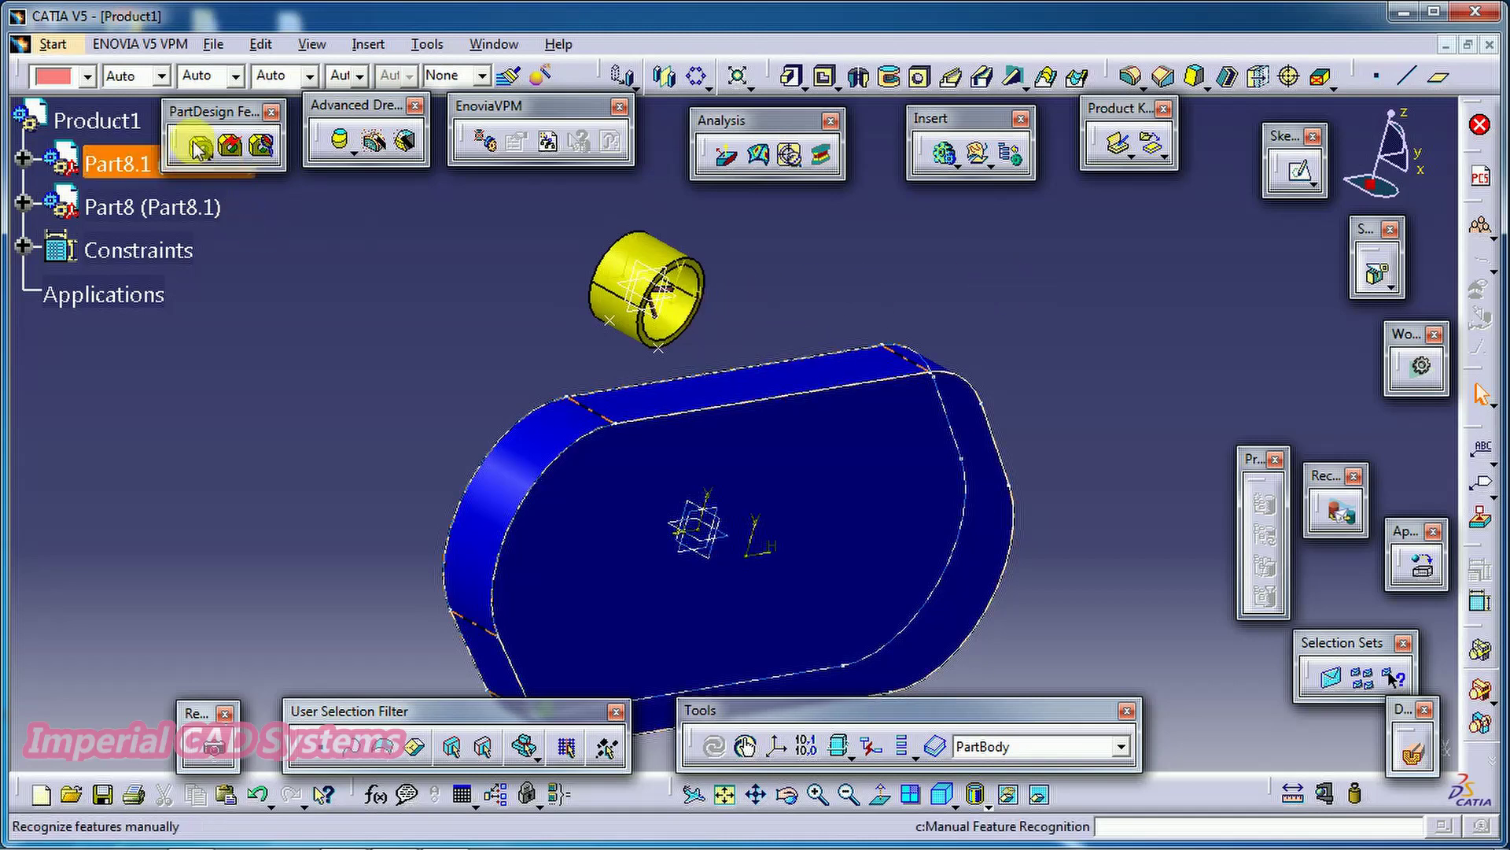
# Make the roller's axis point coincident with a point on the plate
pyautogui.doubleClick(118, 126)
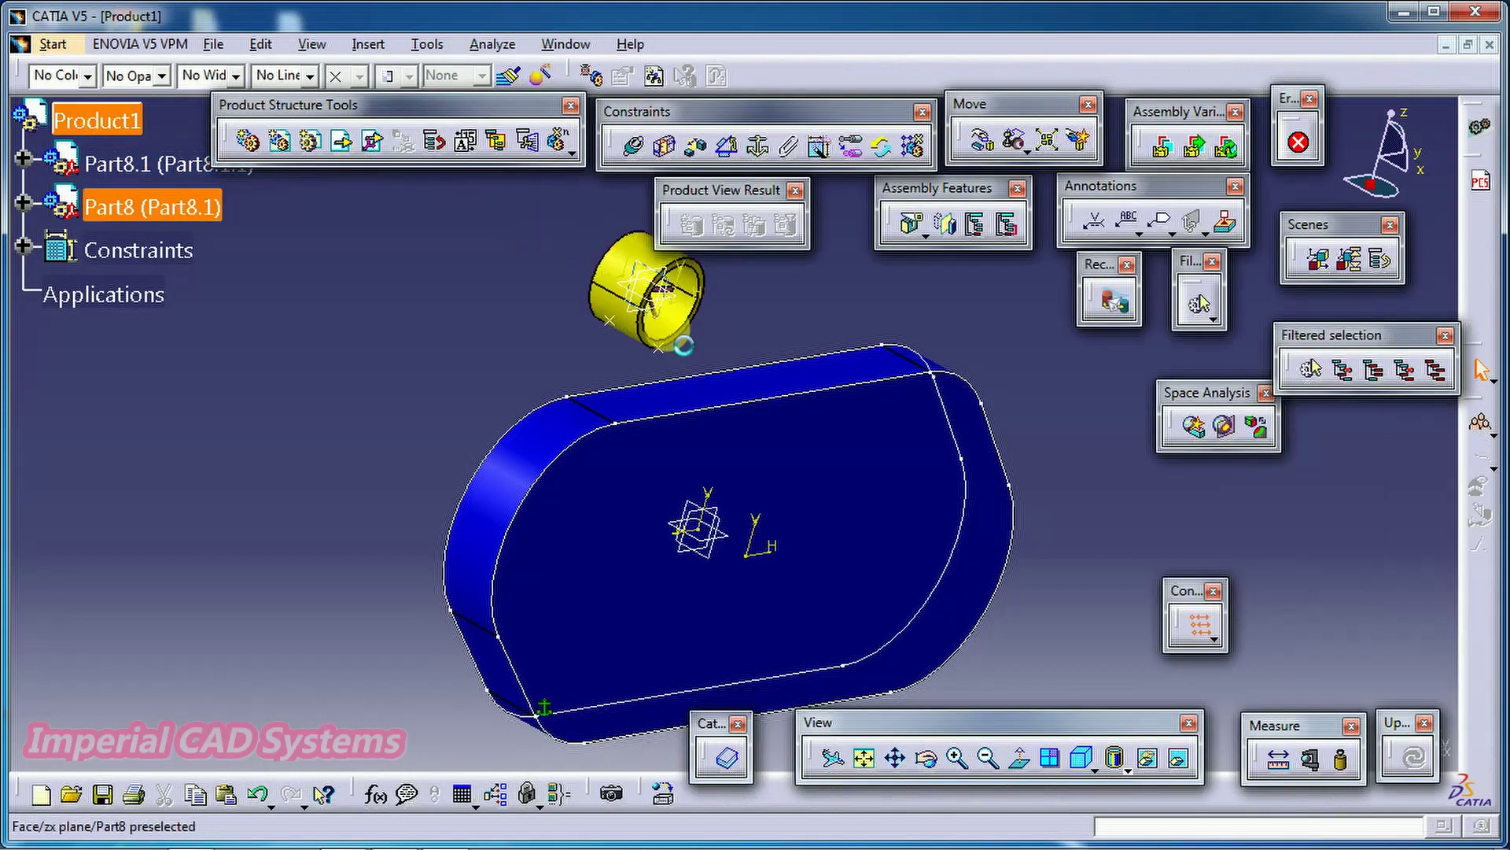
pyautogui.moveTo(786, 356); pyautogui.dragTo(743, 346, button='middle')
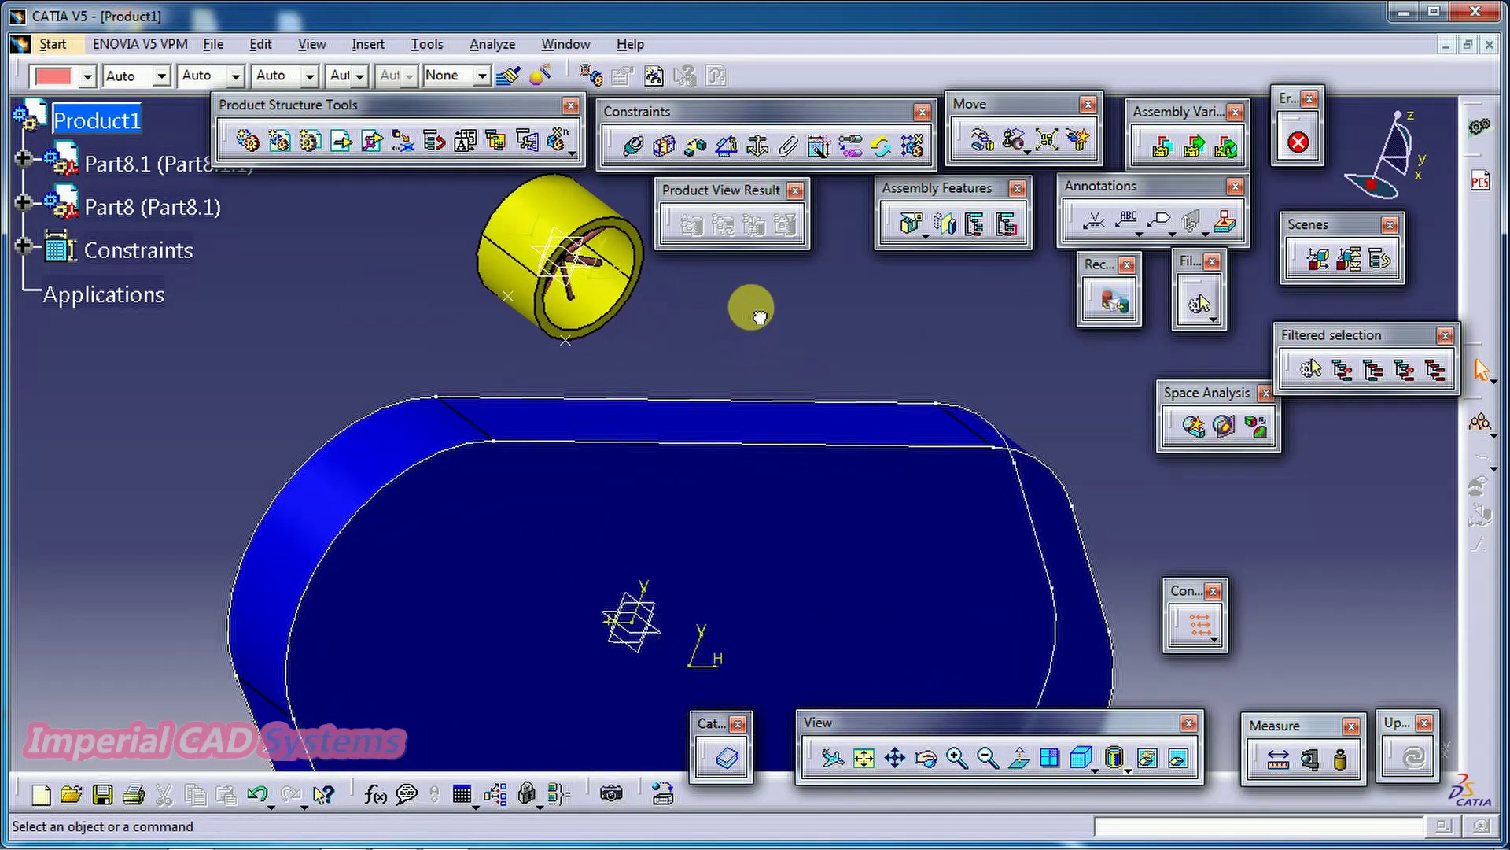
pyautogui.moveTo(691, 562); pyautogui.dragTo(627, 529, button='middle')
pyautogui.moveTo(671, 431); pyautogui.dragTo(677, 519, button='middle')
pyautogui.click(635, 149)
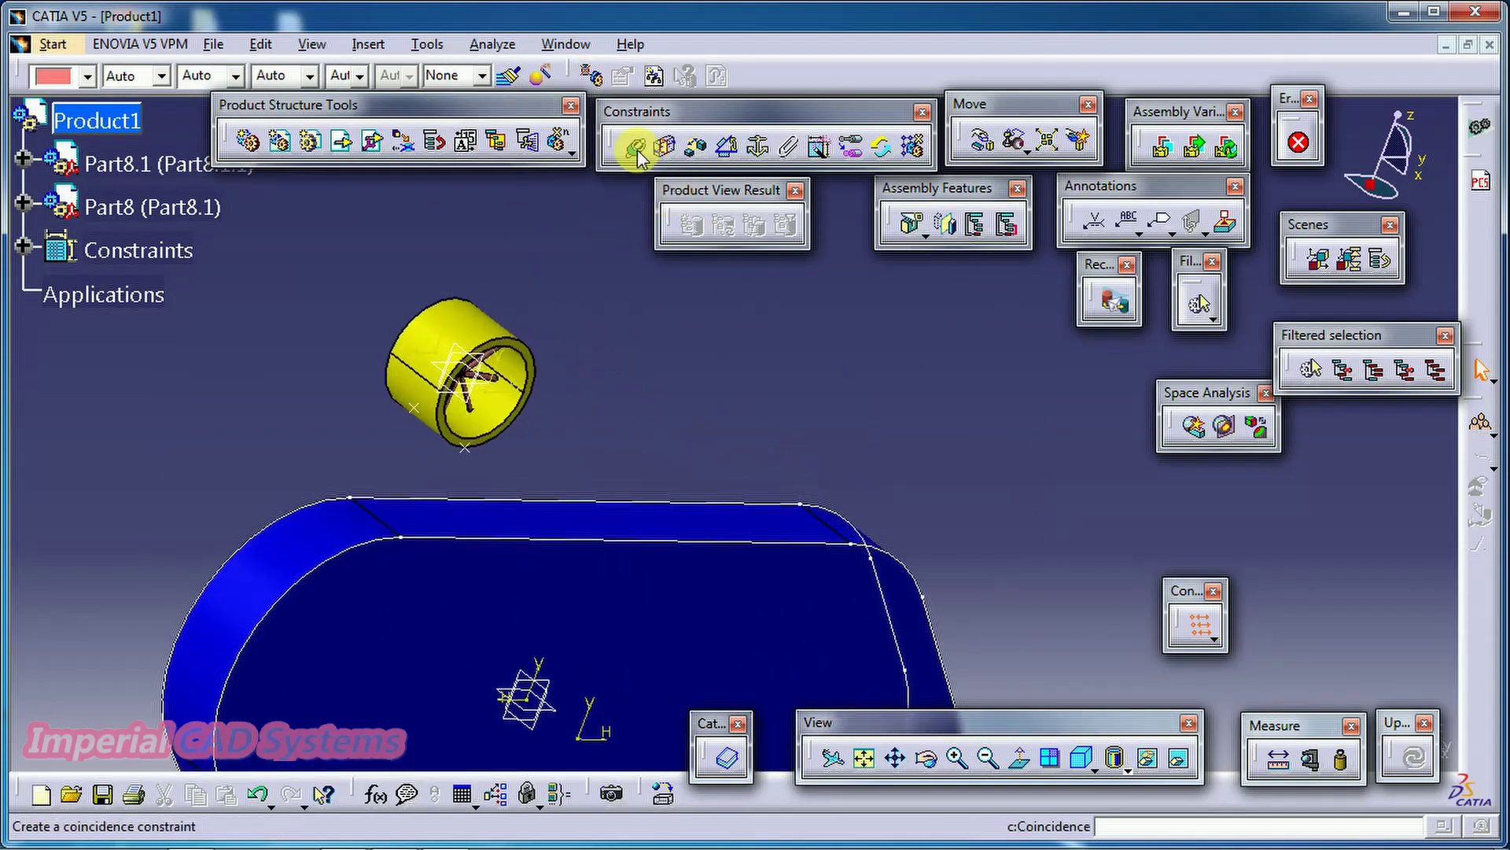
pyautogui.click(466, 446)
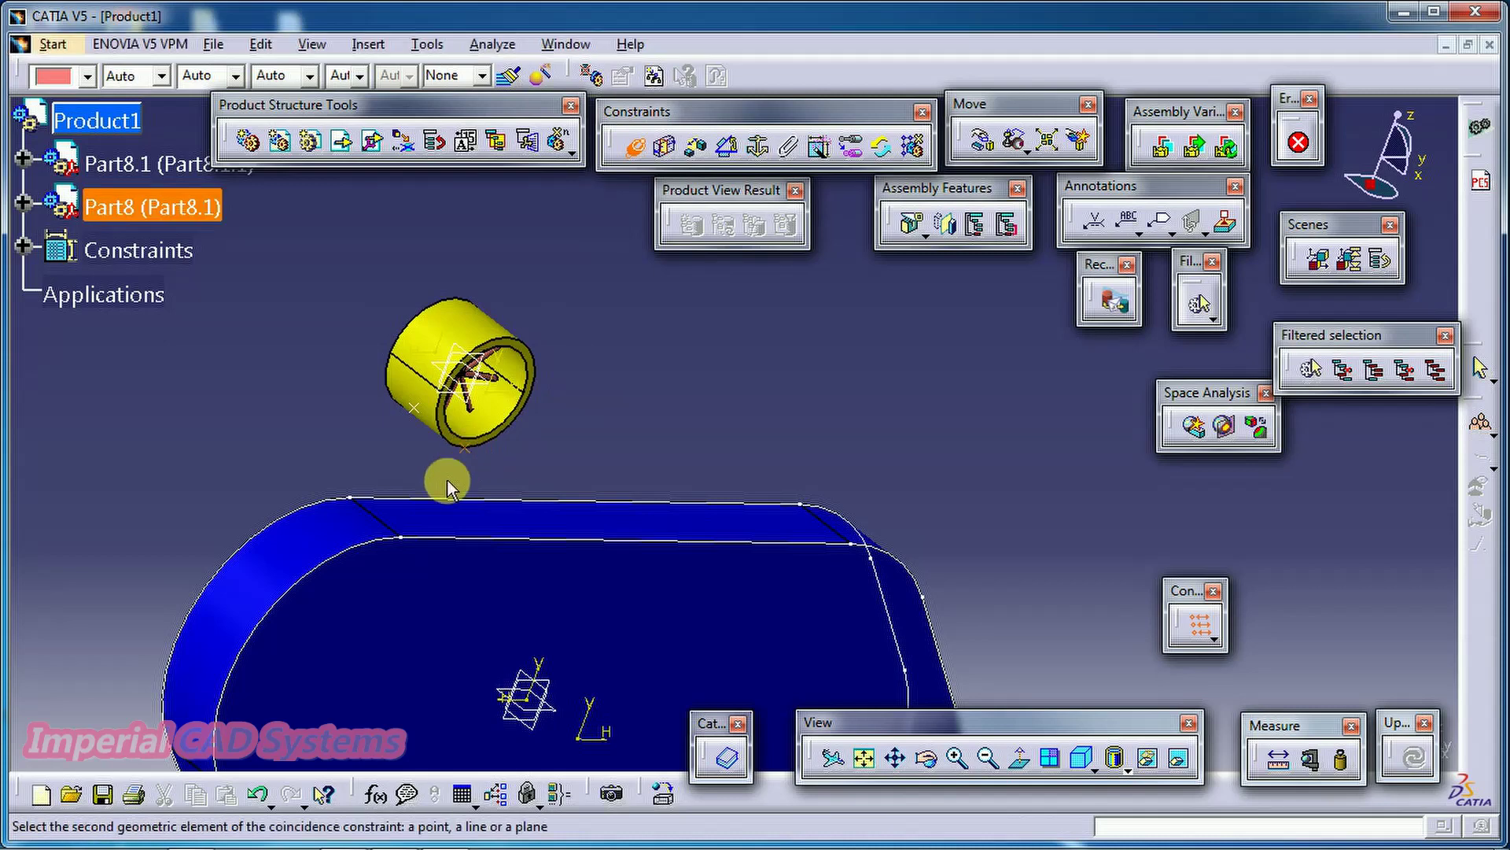
pyautogui.click(403, 543)
pyautogui.moveTo(594, 445); pyautogui.dragTo(818, 425, button='middle')
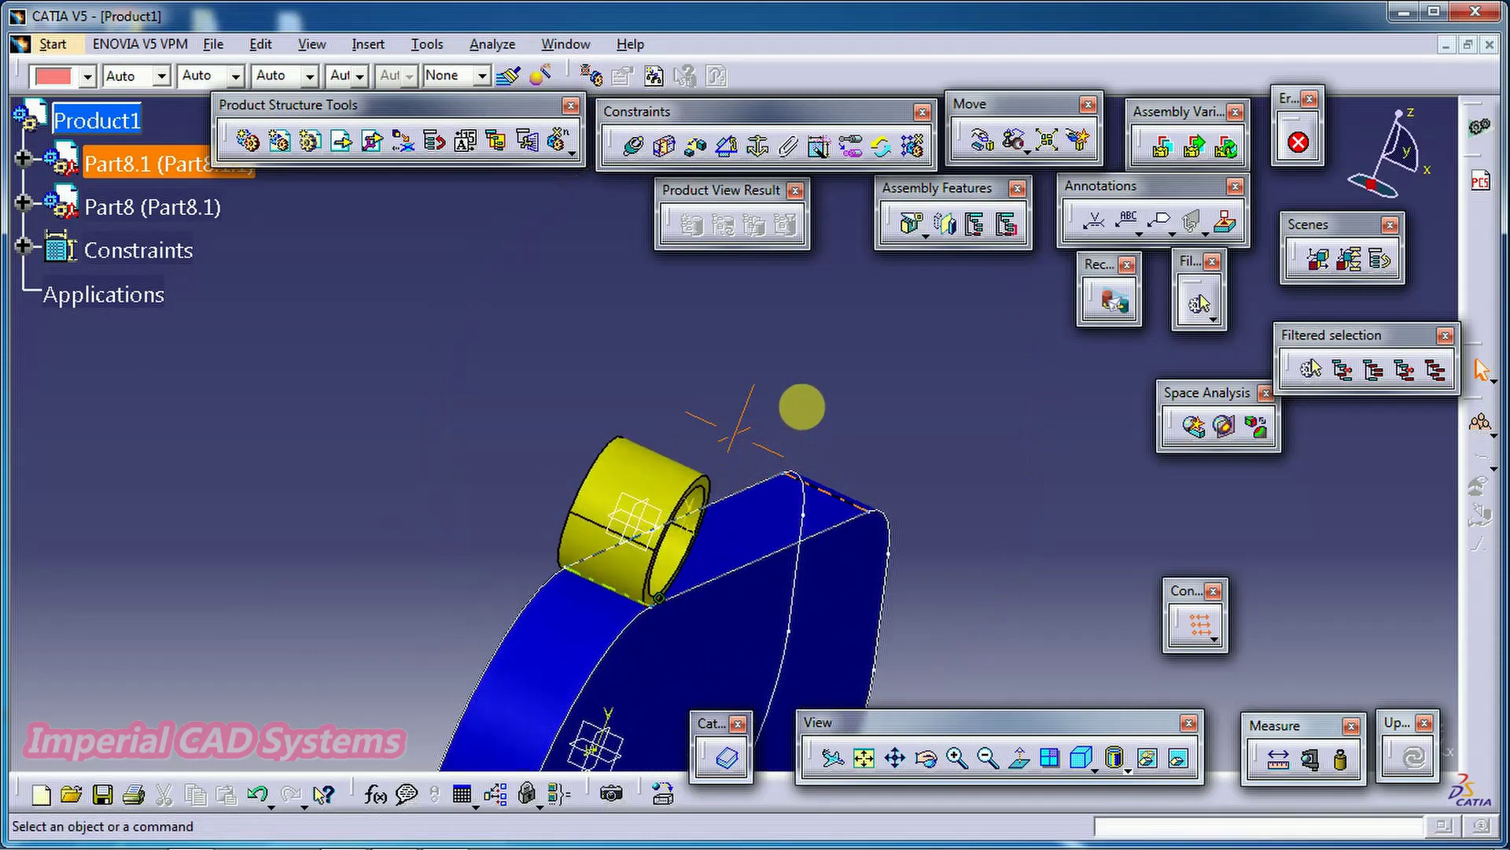
pyautogui.moveTo(748, 499); pyautogui.dragTo(698, 340, button='middle')
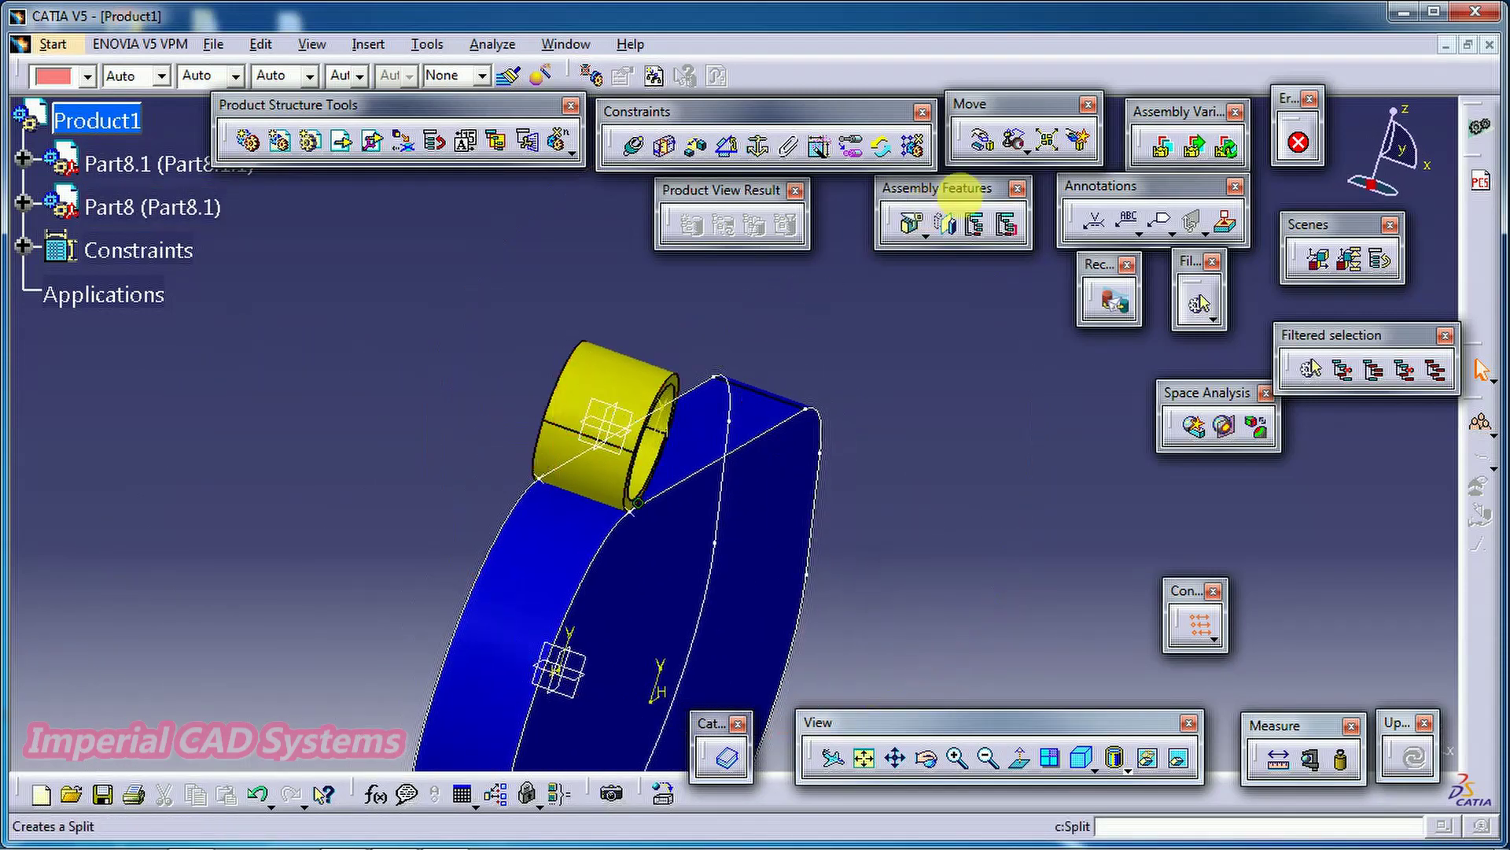
# Rotate the roller about the Y axis using Manipulation
pyautogui.click(983, 142)
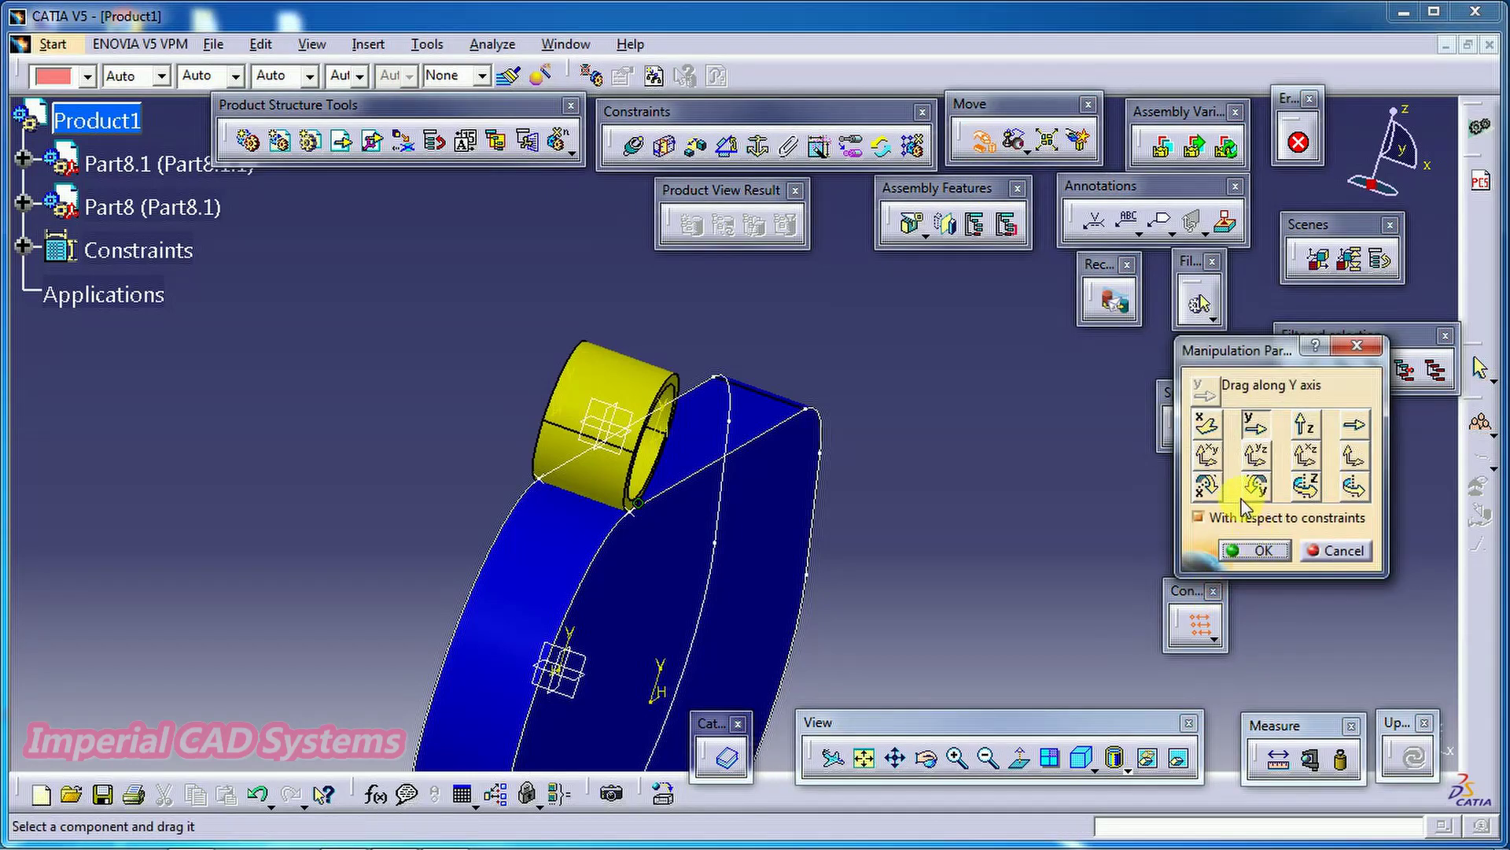
pyautogui.click(1259, 486)
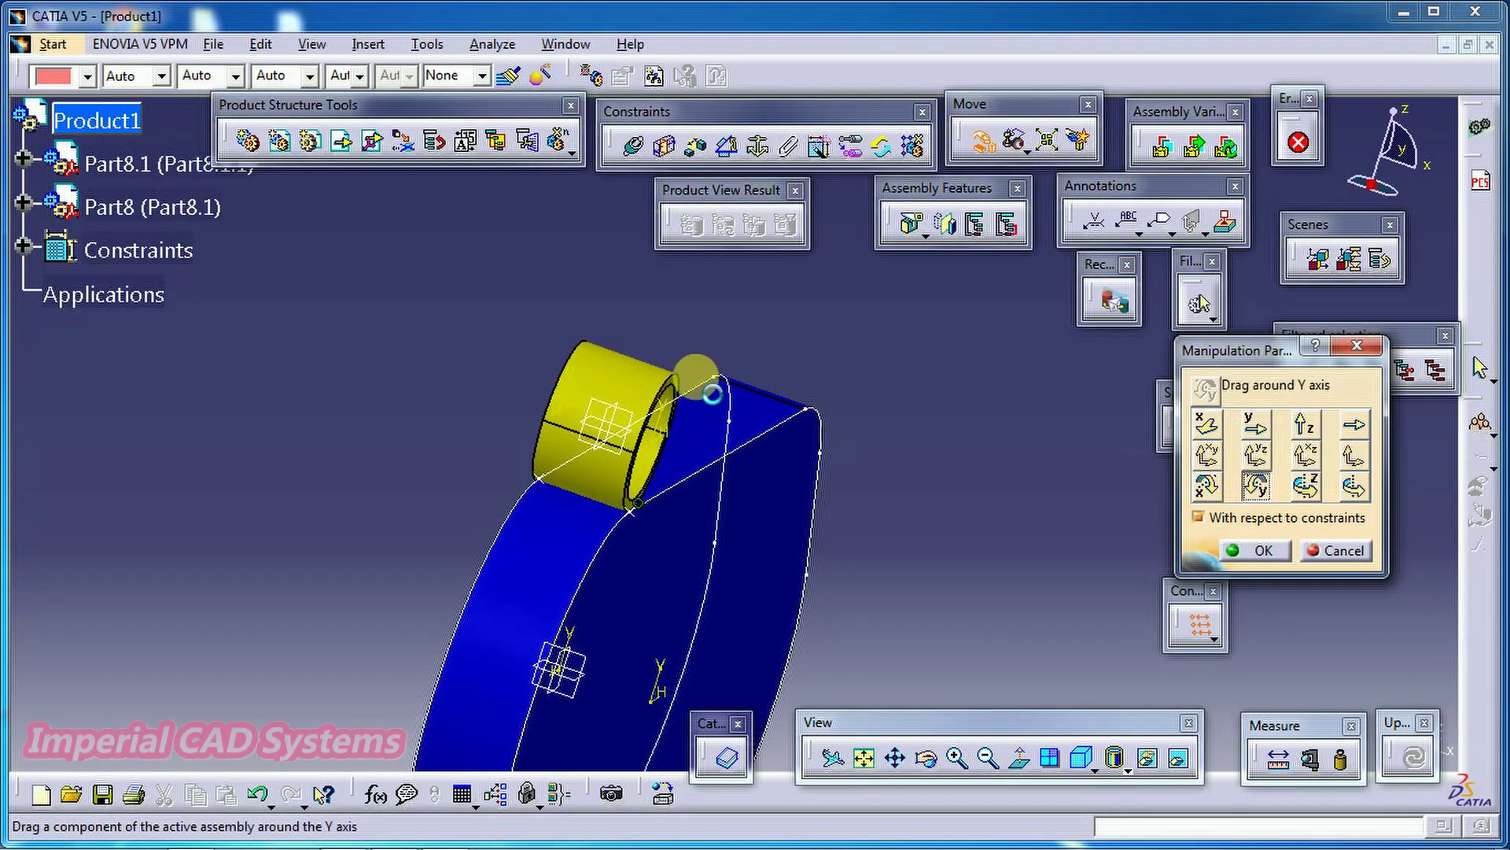
pyautogui.moveTo(698, 371); pyautogui.dragTo(903, 513)
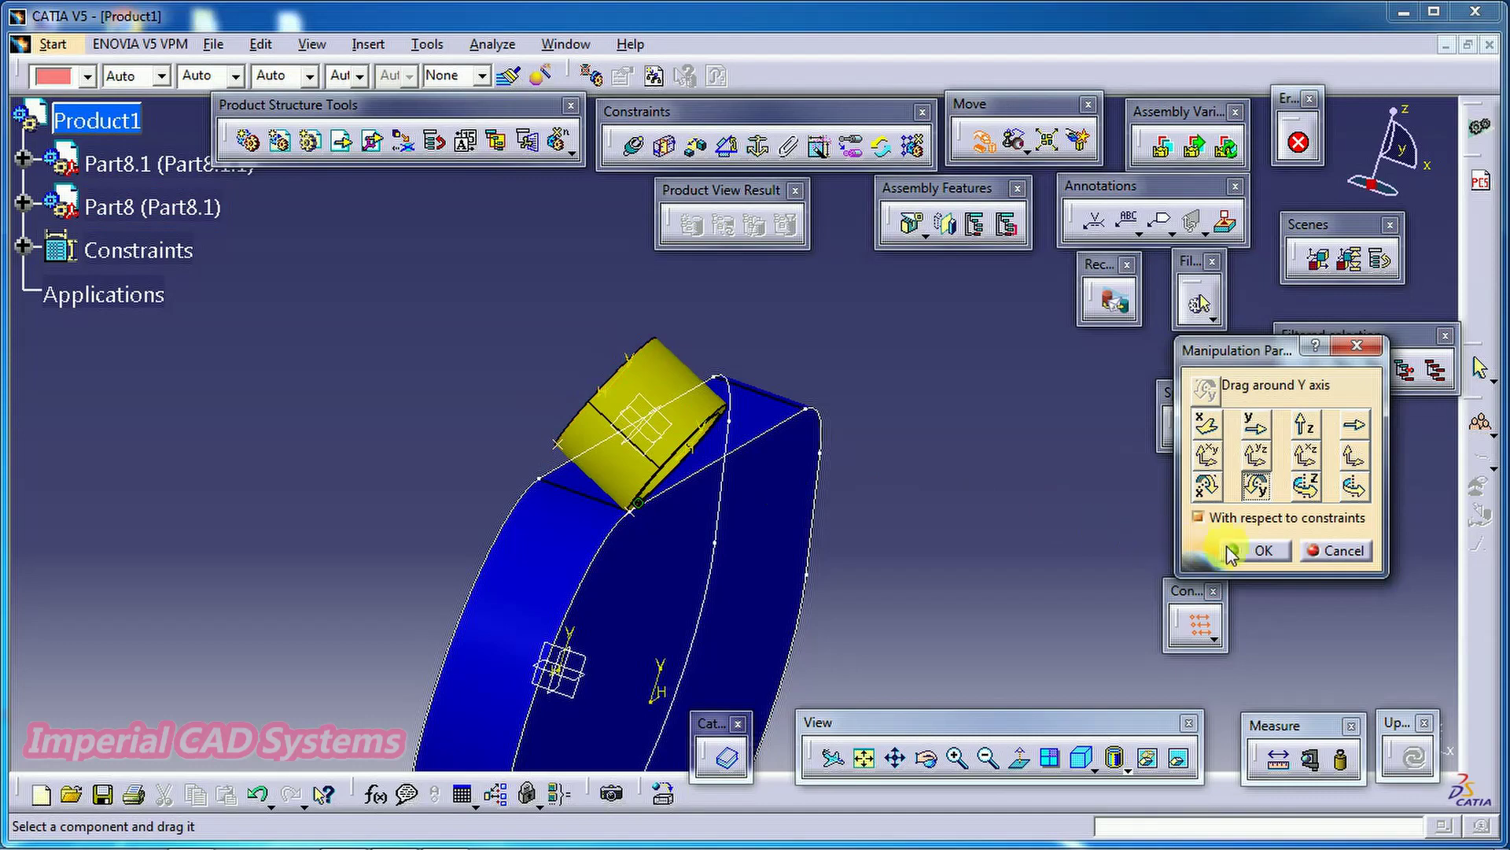
pyautogui.click(1259, 550)
# Add a second coincidence between the roller and the plate's Sketch.3 vertex
pyautogui.moveTo(865, 598); pyautogui.dragTo(512, 440, button='middle')
pyautogui.click(627, 487)
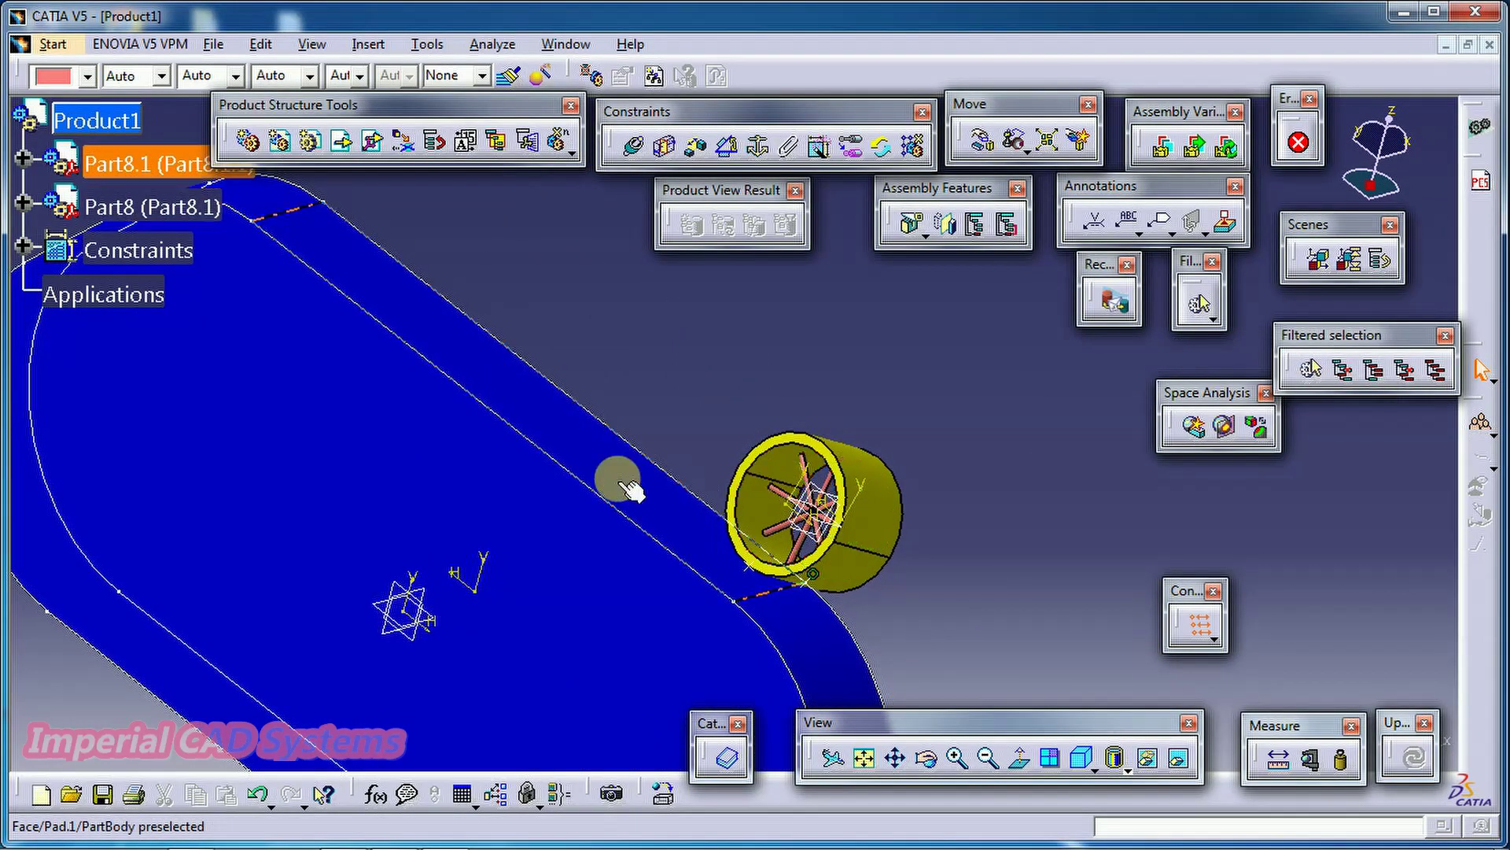
pyautogui.click(636, 420)
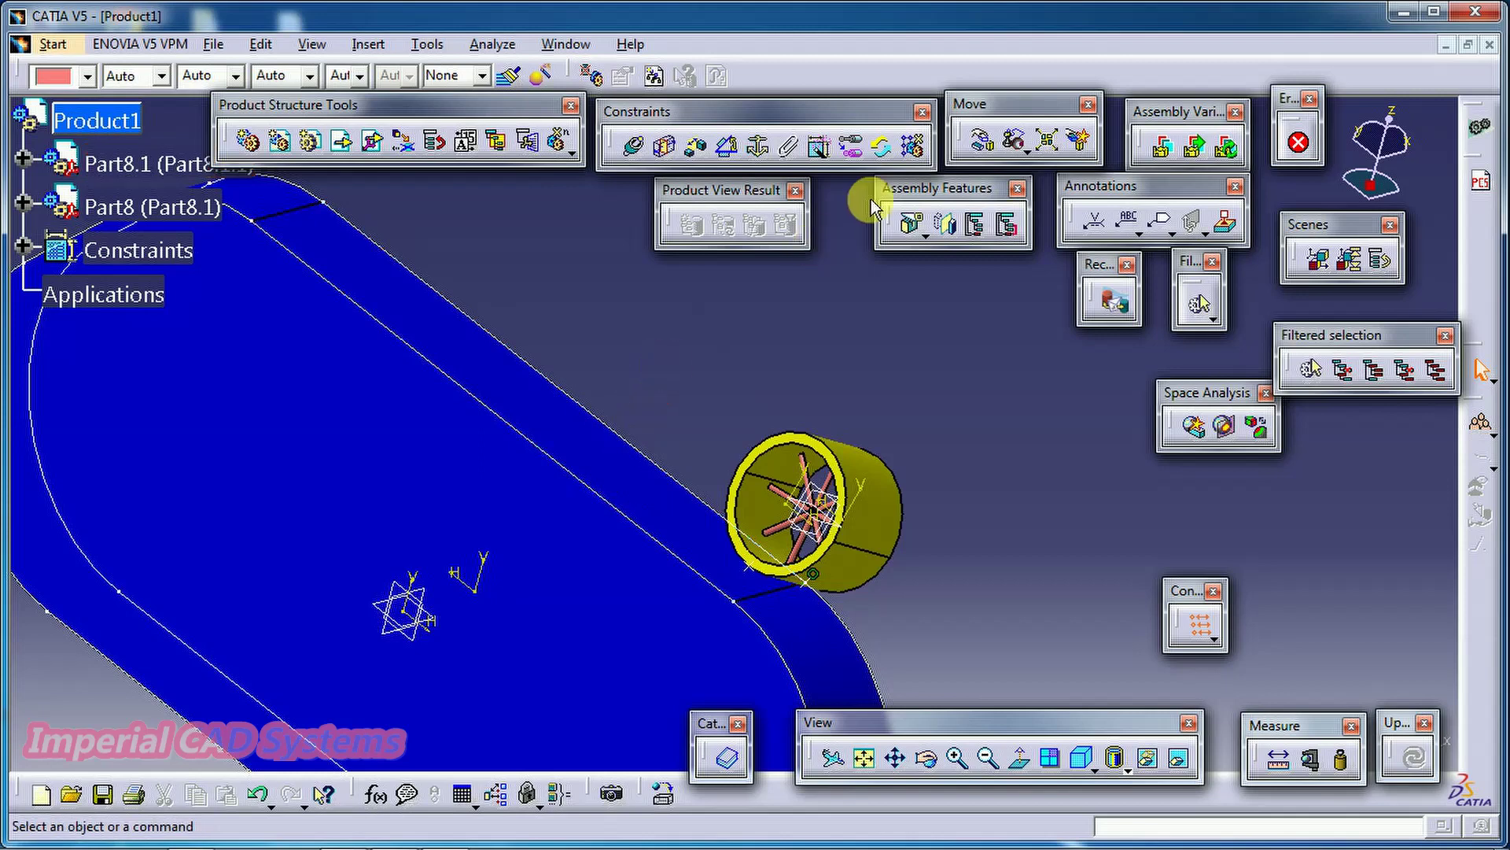
pyautogui.click(635, 149)
pyautogui.click(823, 495)
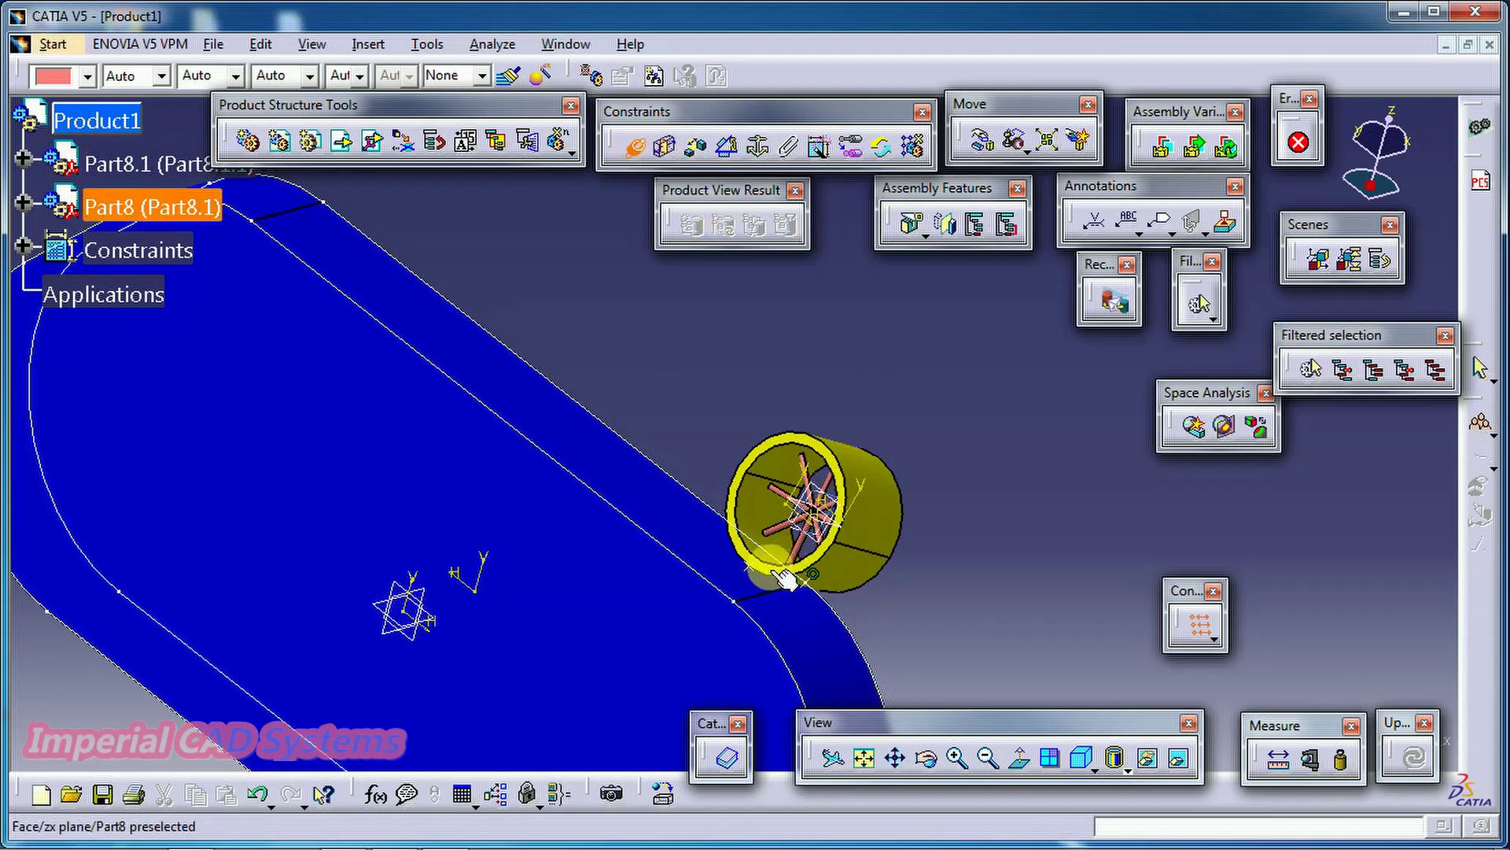
pyautogui.click(740, 612)
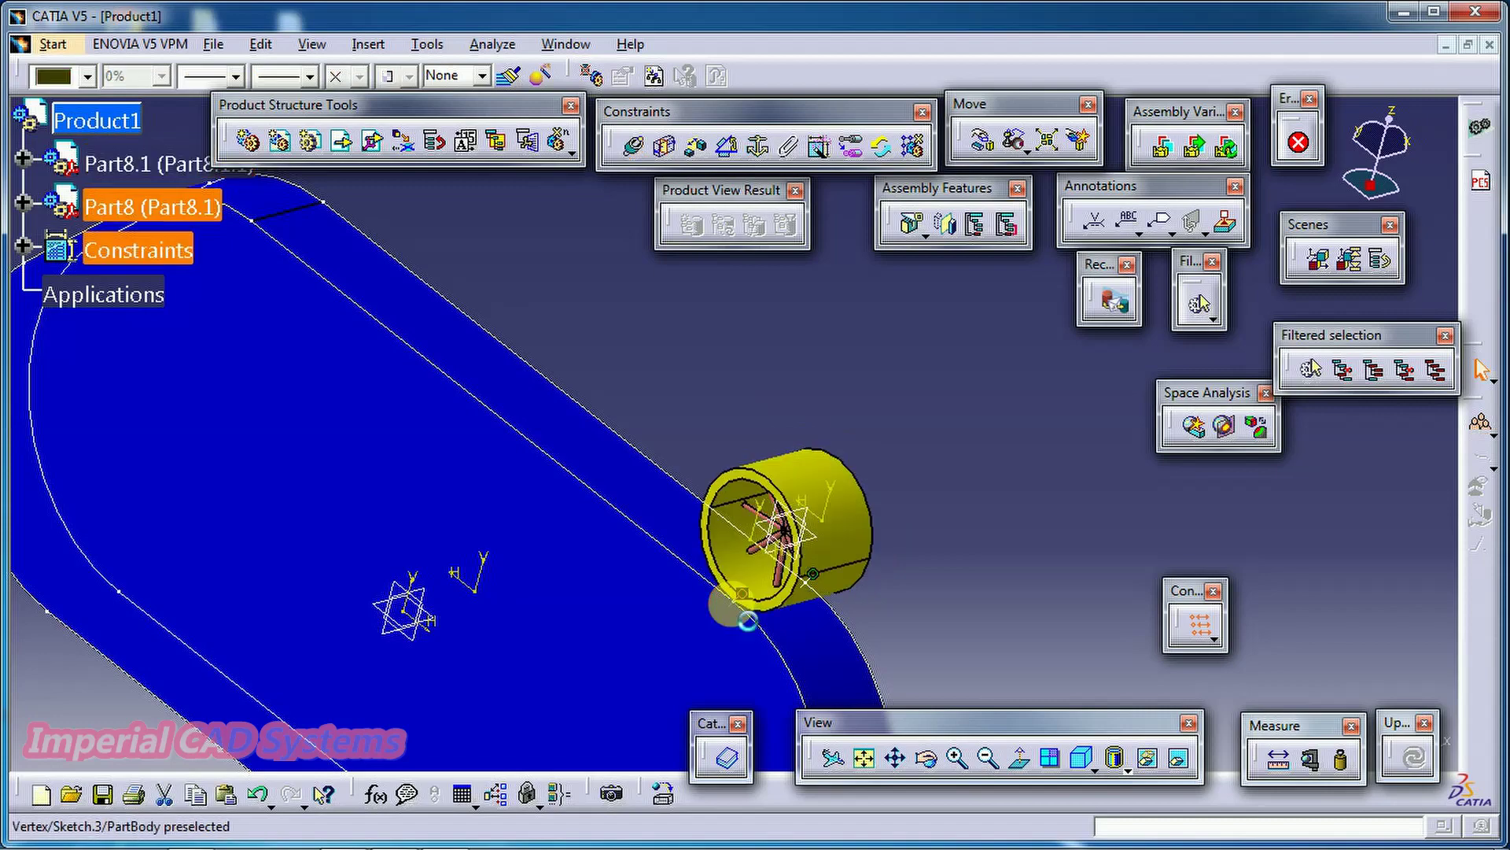
pyautogui.moveTo(957, 445); pyautogui.dragTo(405, 281, button='middle')
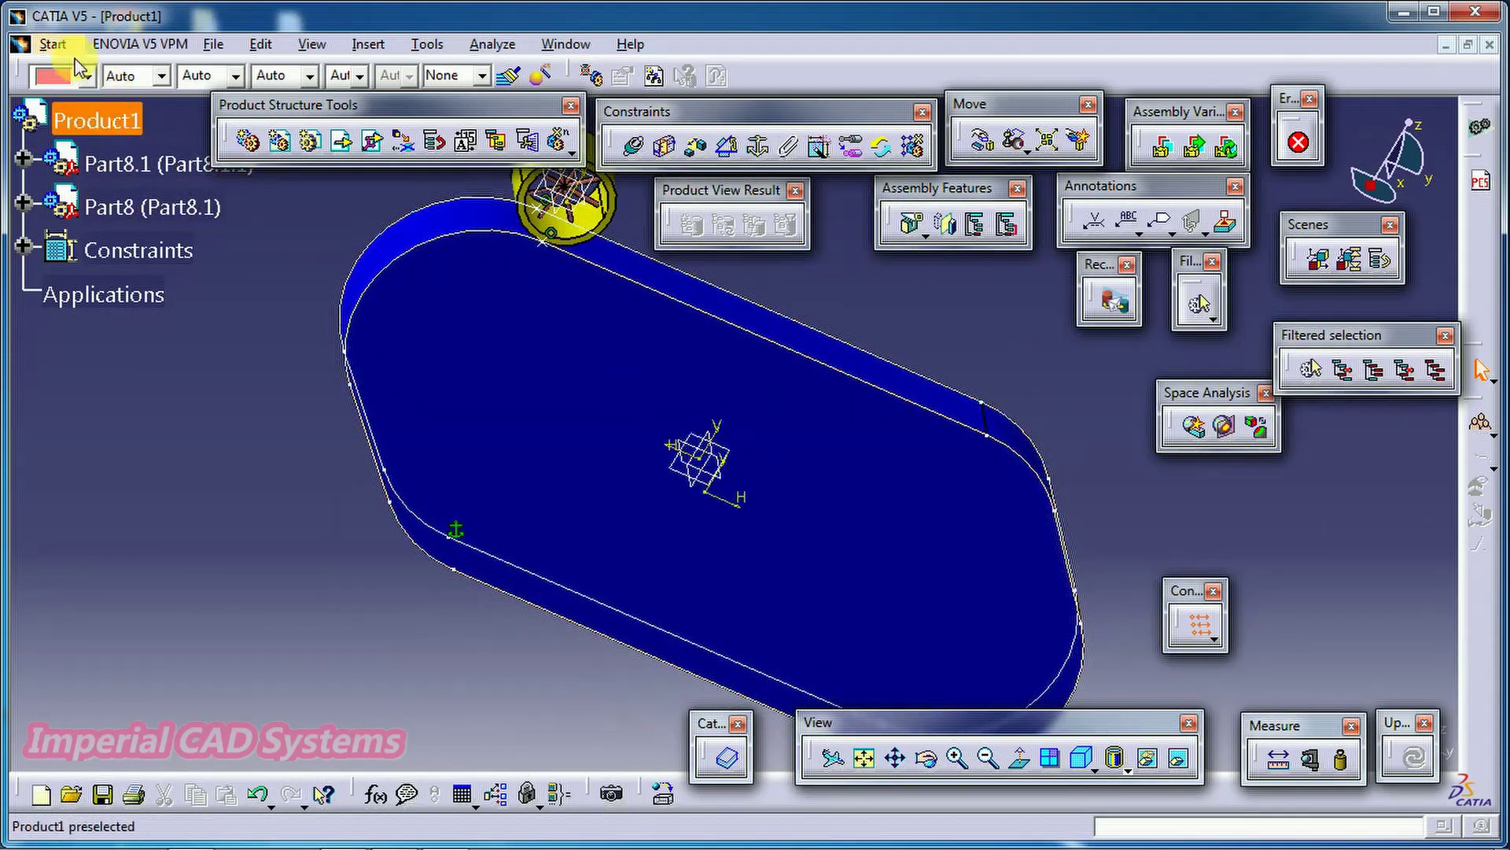
pyautogui.click(54, 44)
pyautogui.click(81, 205)
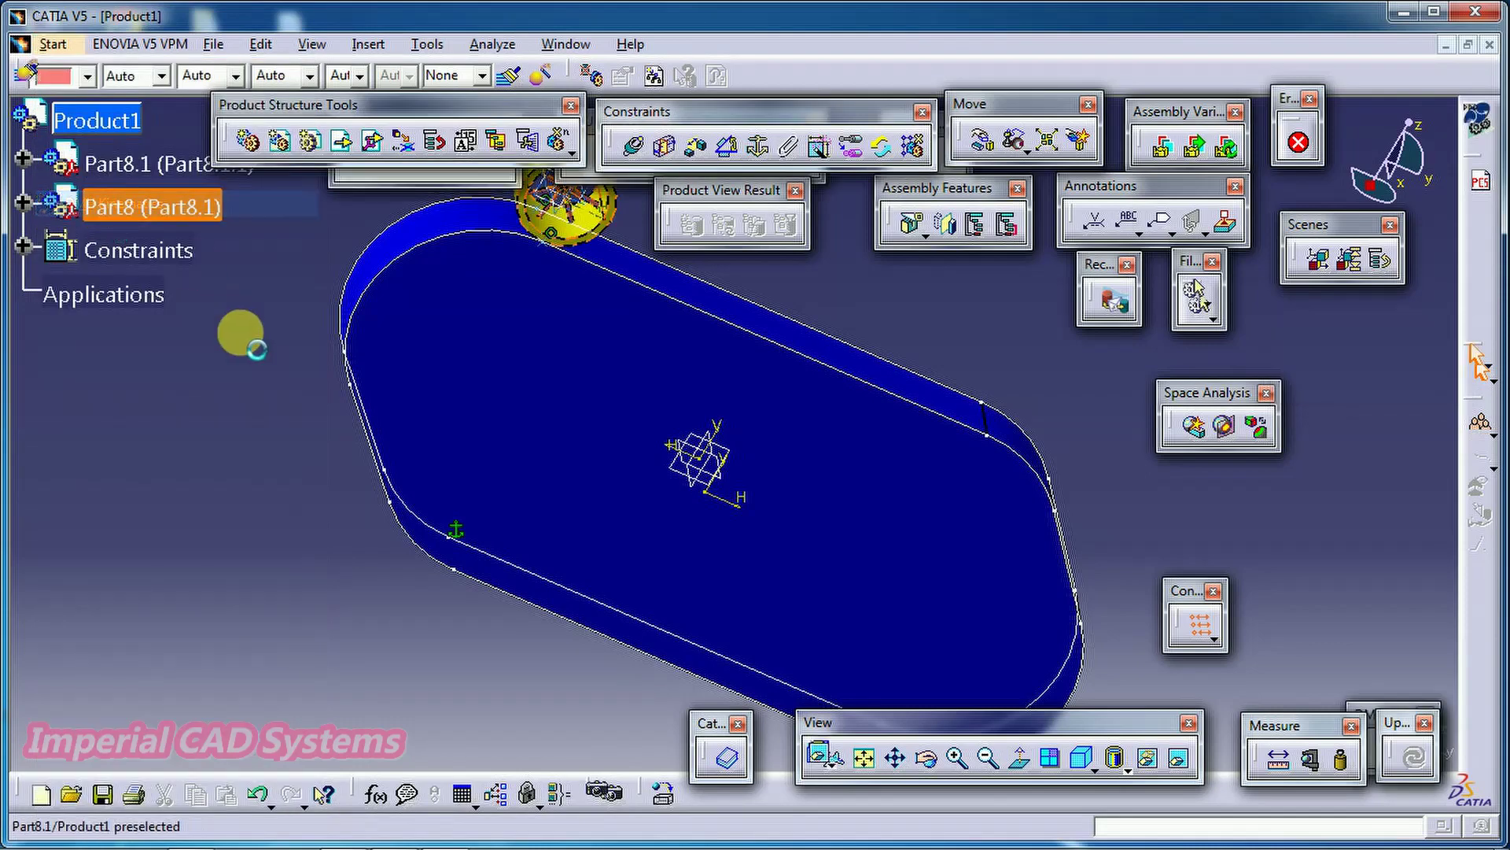
pyautogui.moveTo(225, 404); pyautogui.dragTo(474, 428, button='middle')
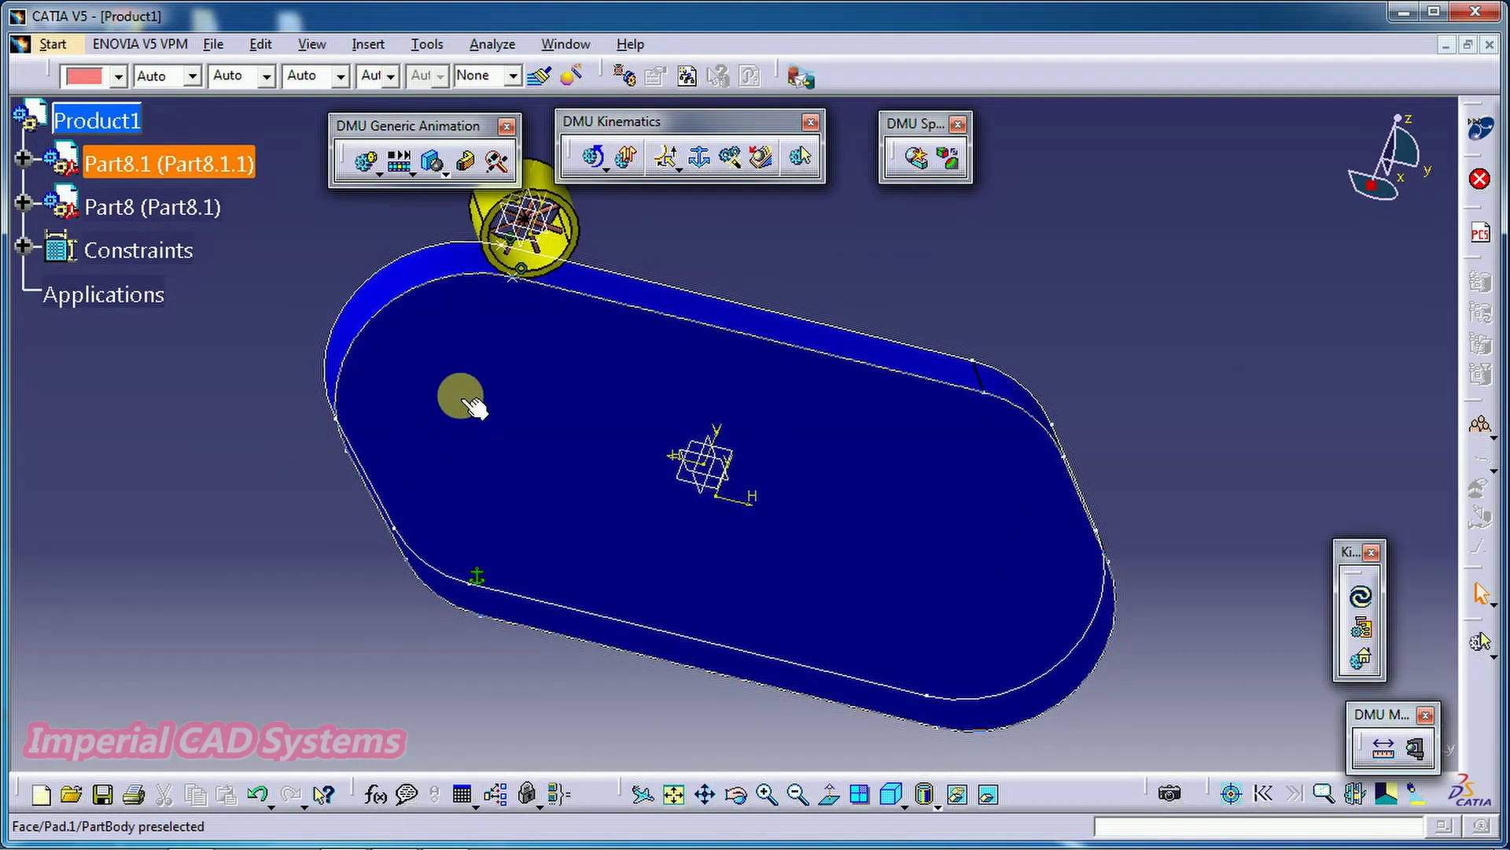
pyautogui.click(521, 268)
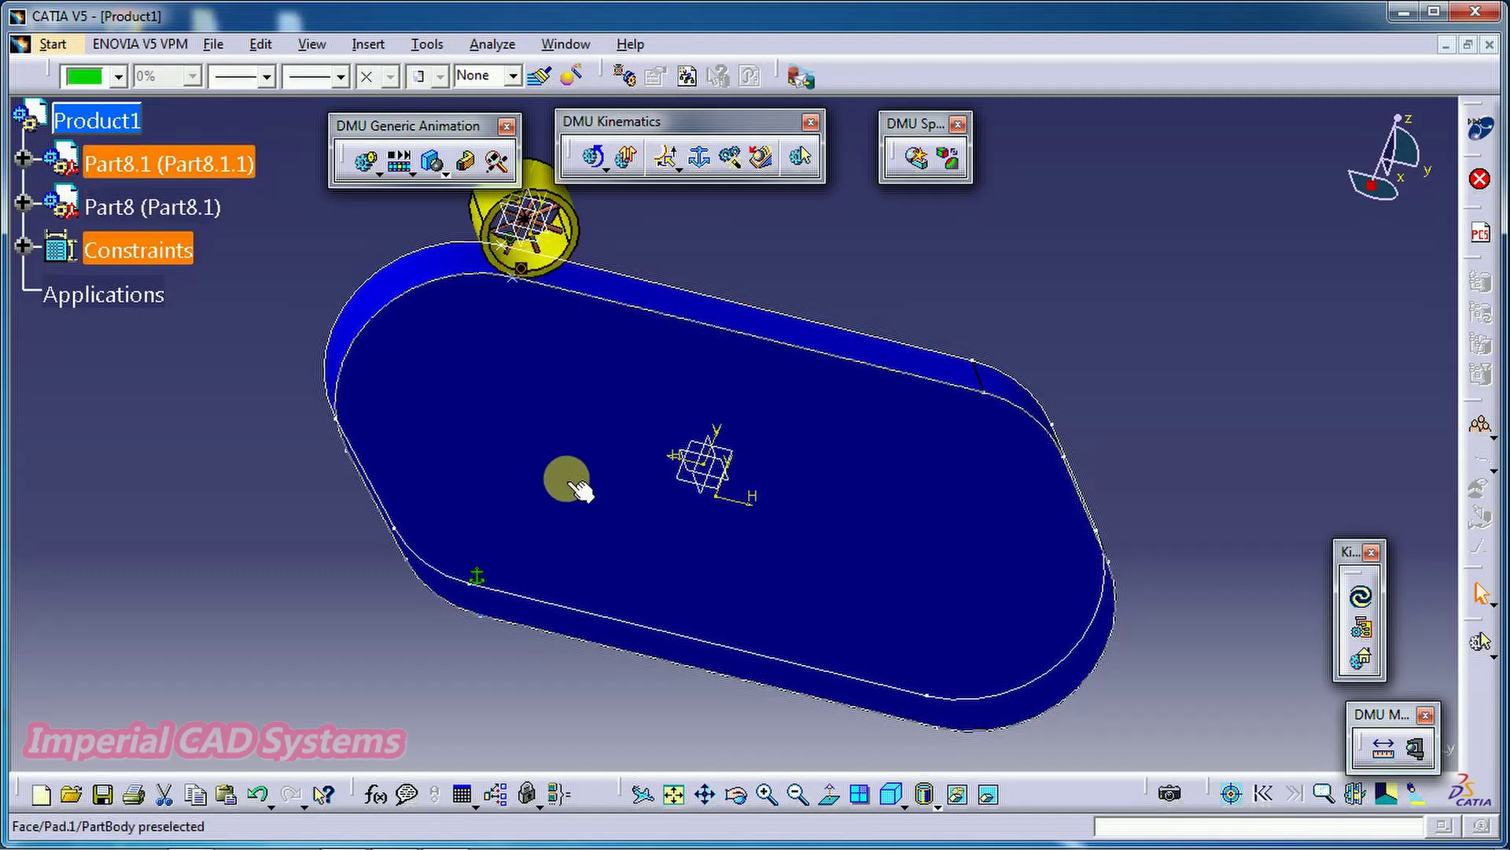
pyautogui.moveTo(580, 488); pyautogui.dragTo(772, 502, button='middle')
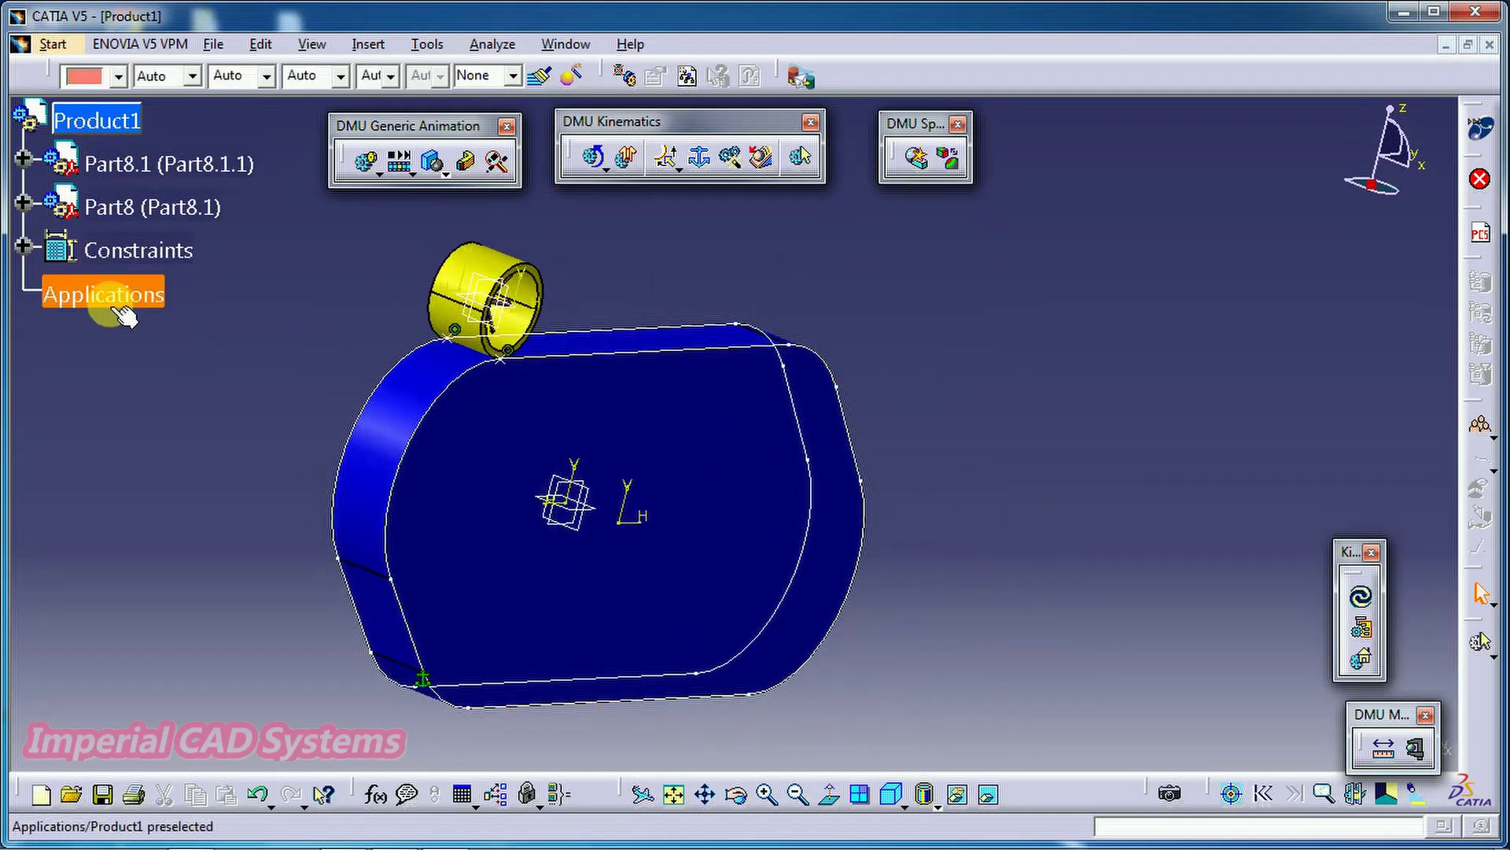
pyautogui.rightClick(129, 250)
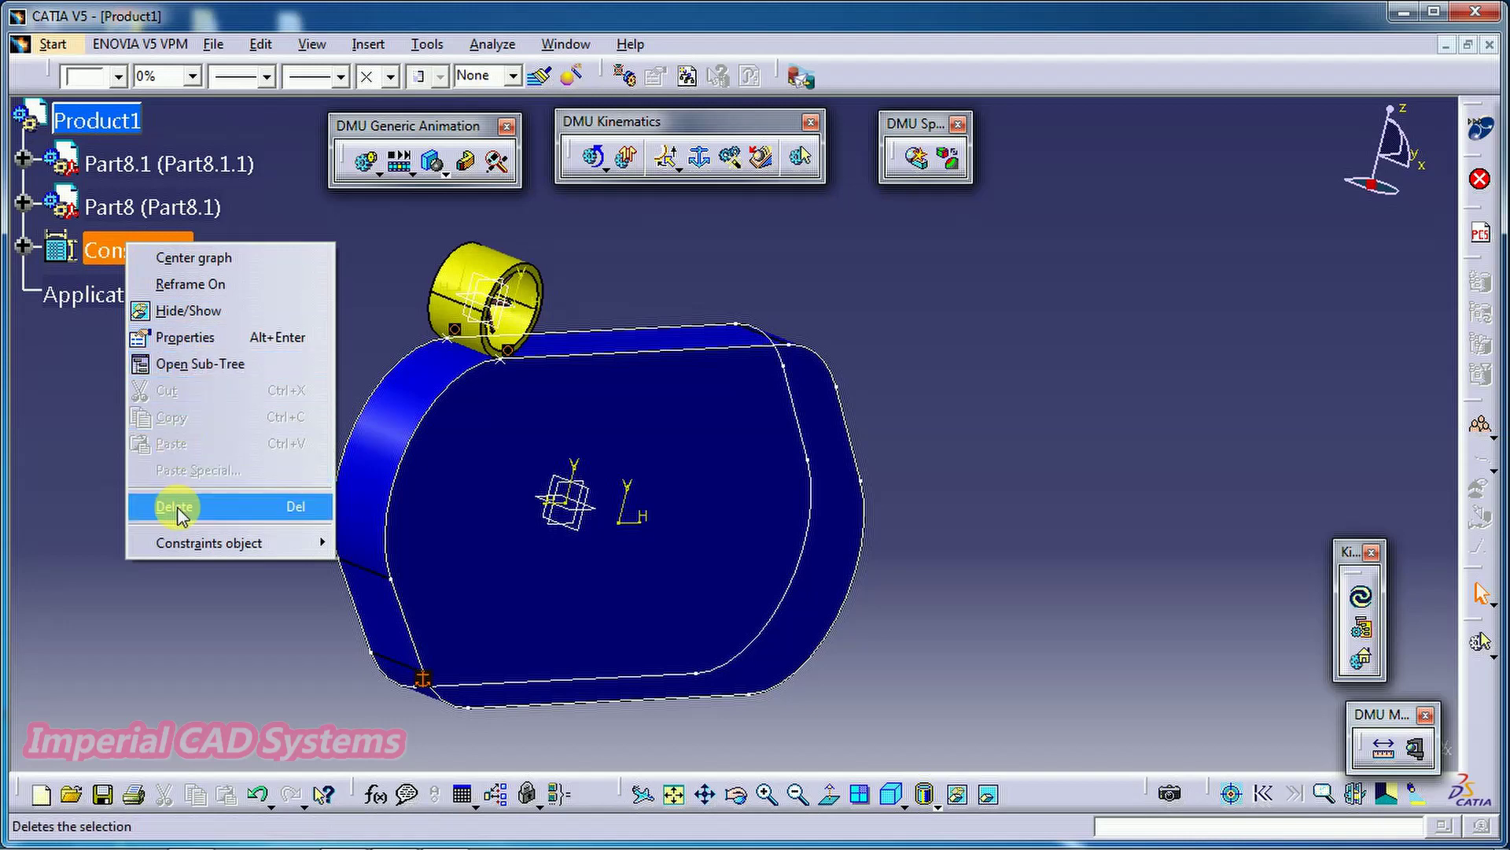
pyautogui.click(61, 394)
pyautogui.click(689, 303)
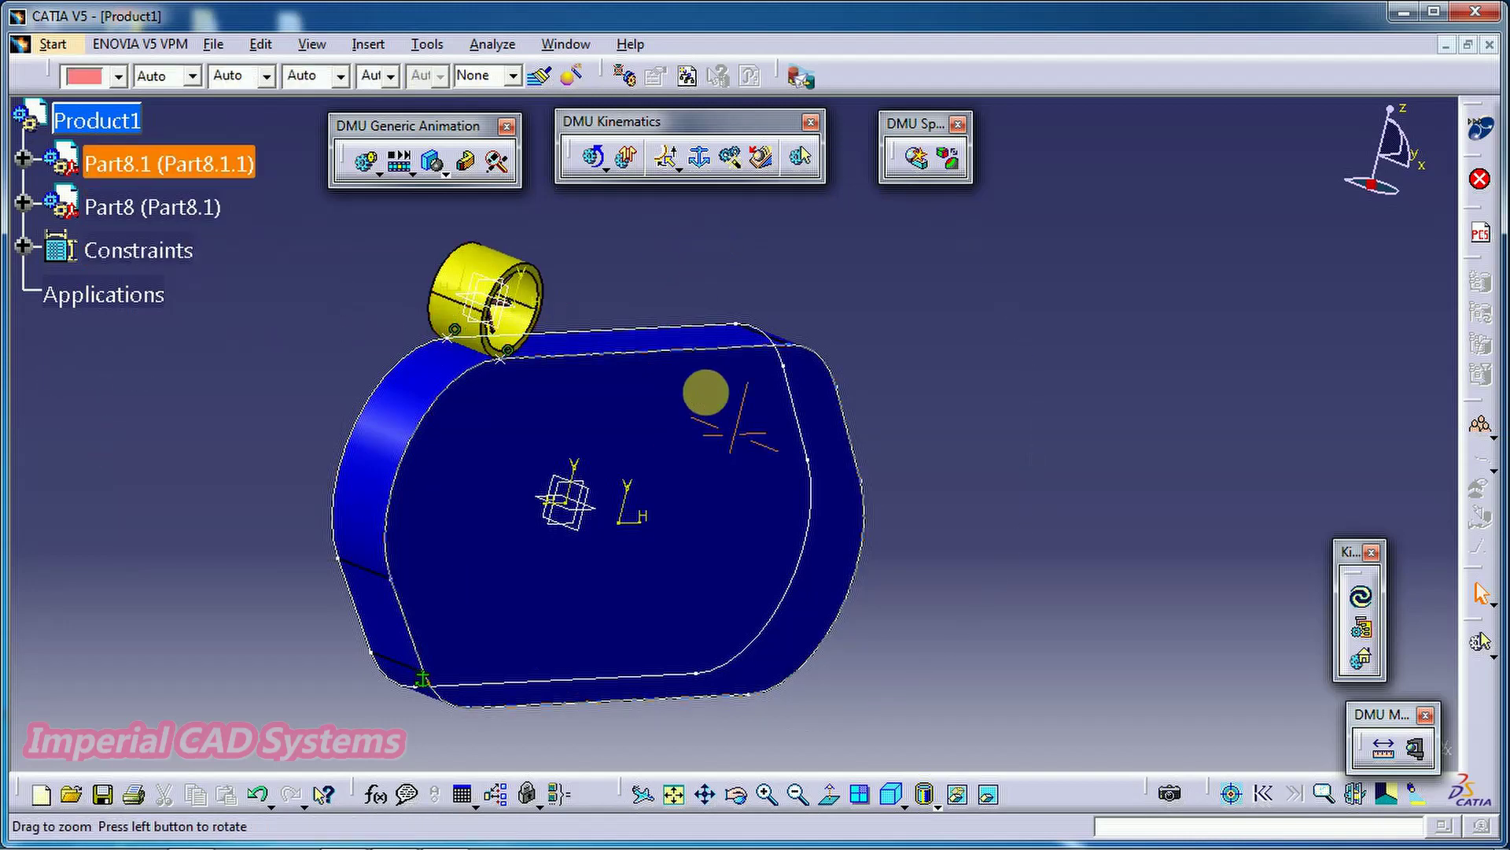
pyautogui.moveTo(701, 388); pyautogui.dragTo(649, 347, button='middle')
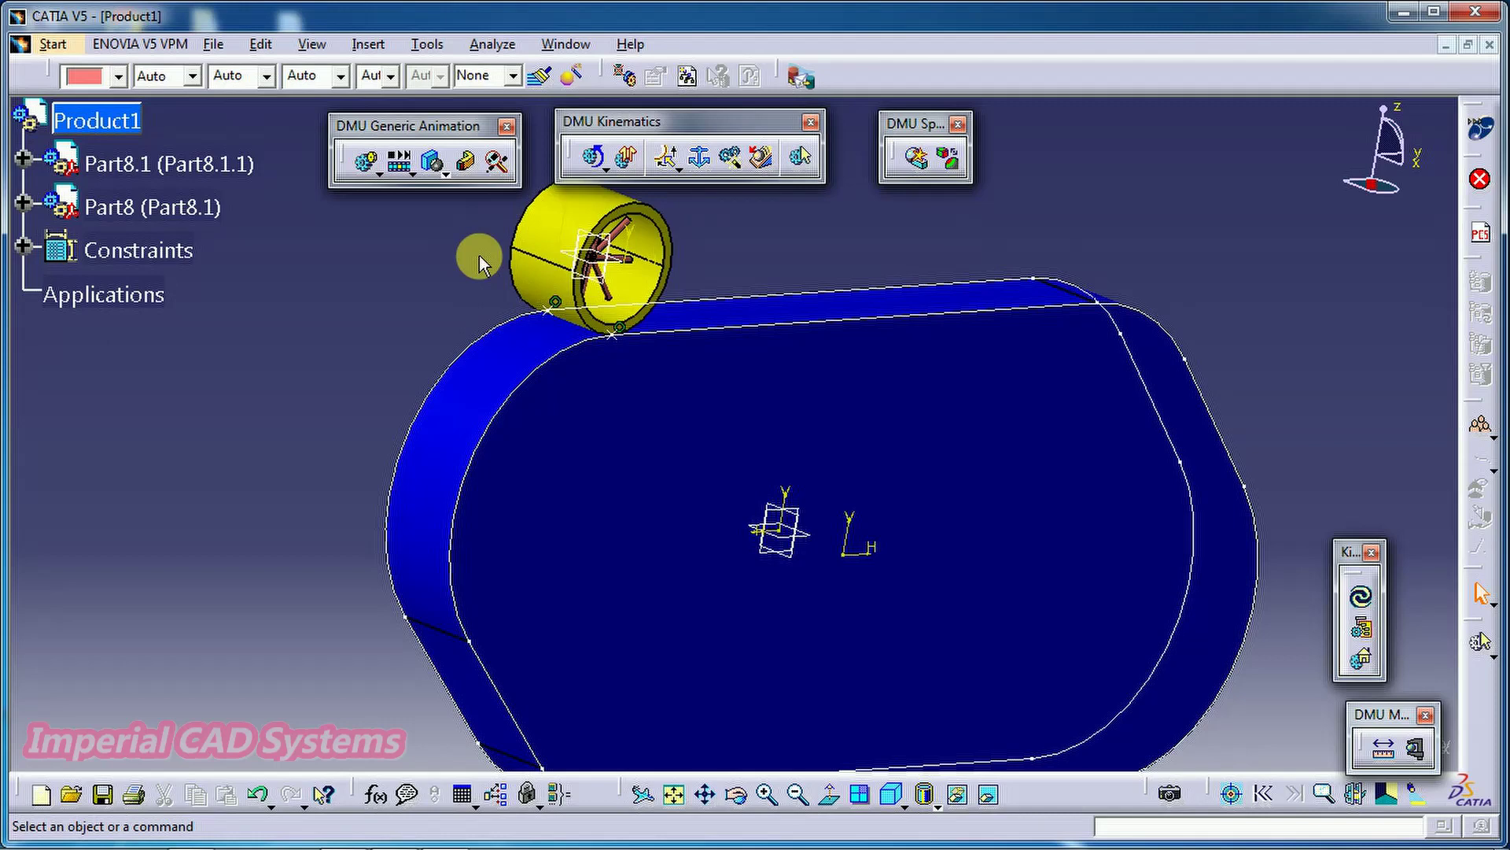
pyautogui.moveTo(819, 344); pyautogui.dragTo(637, 340, button='middle')
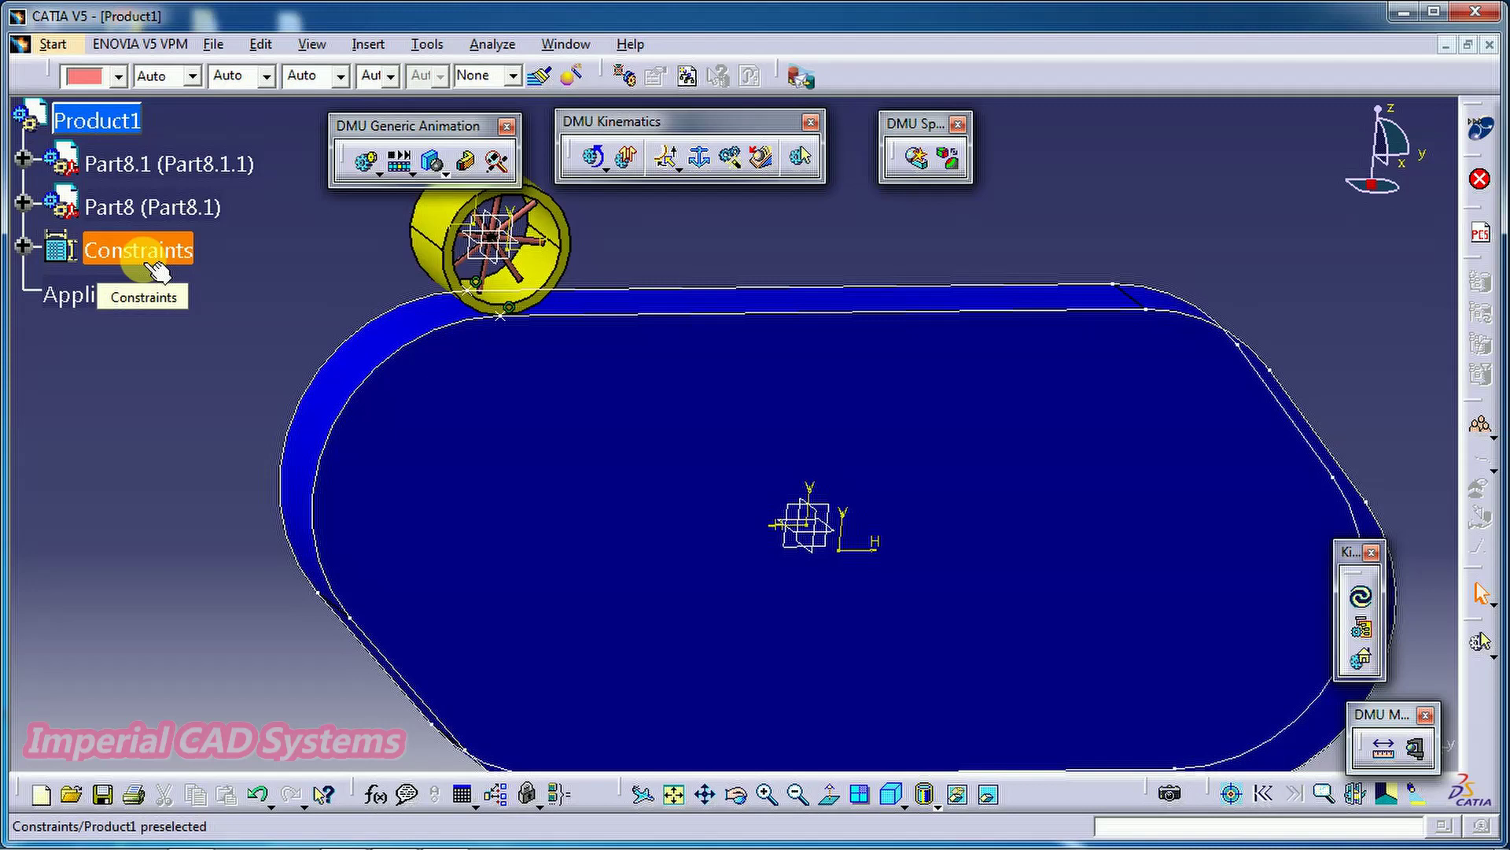
pyautogui.moveTo(724, 401); pyautogui.dragTo(857, 488, button='middle')
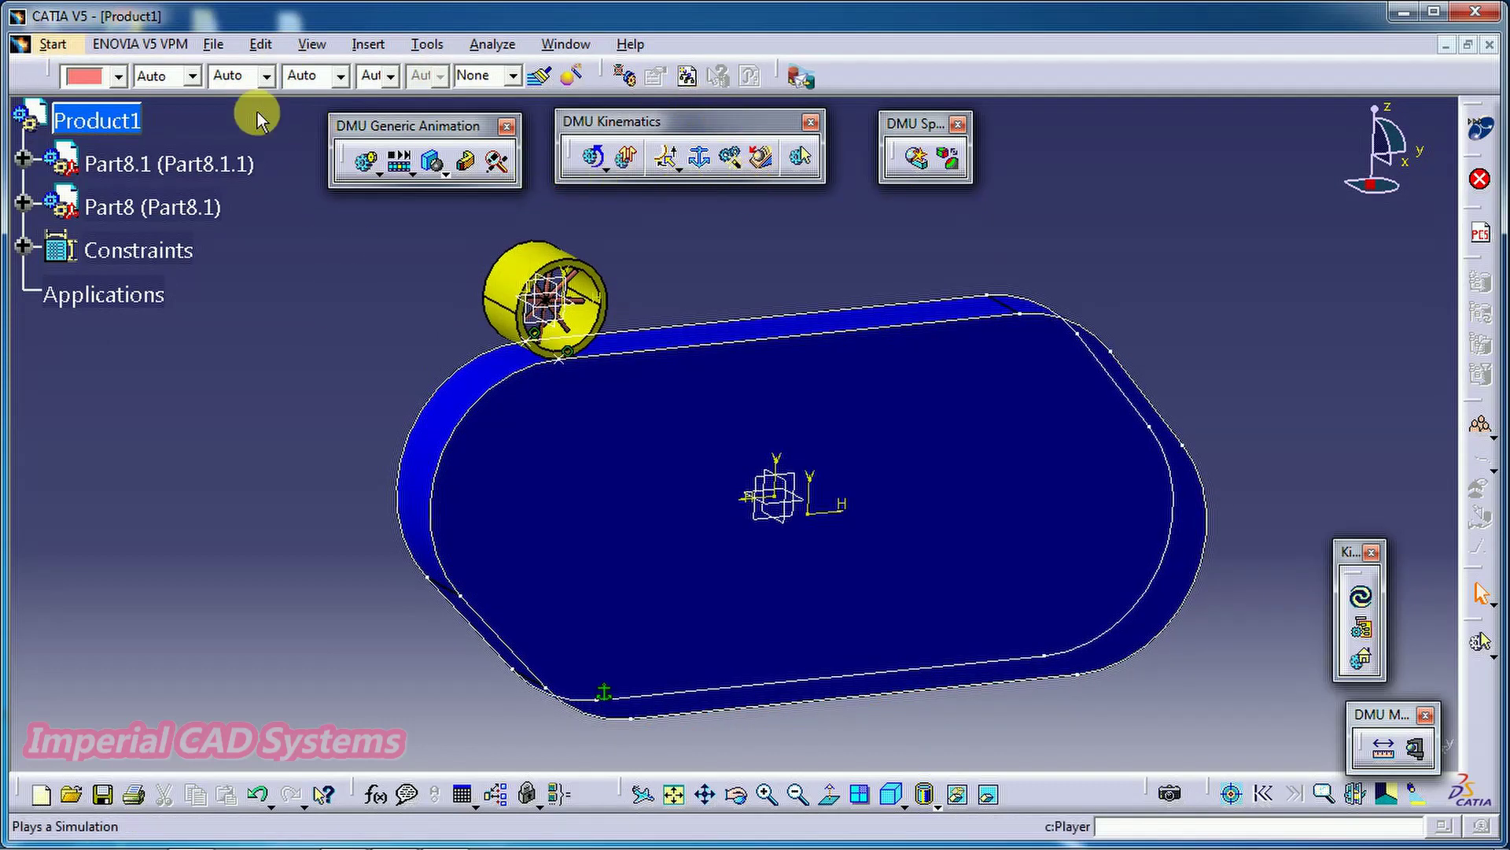
# Check the workbench list without switching and recentre the view on the assembly
pyautogui.click(54, 44)
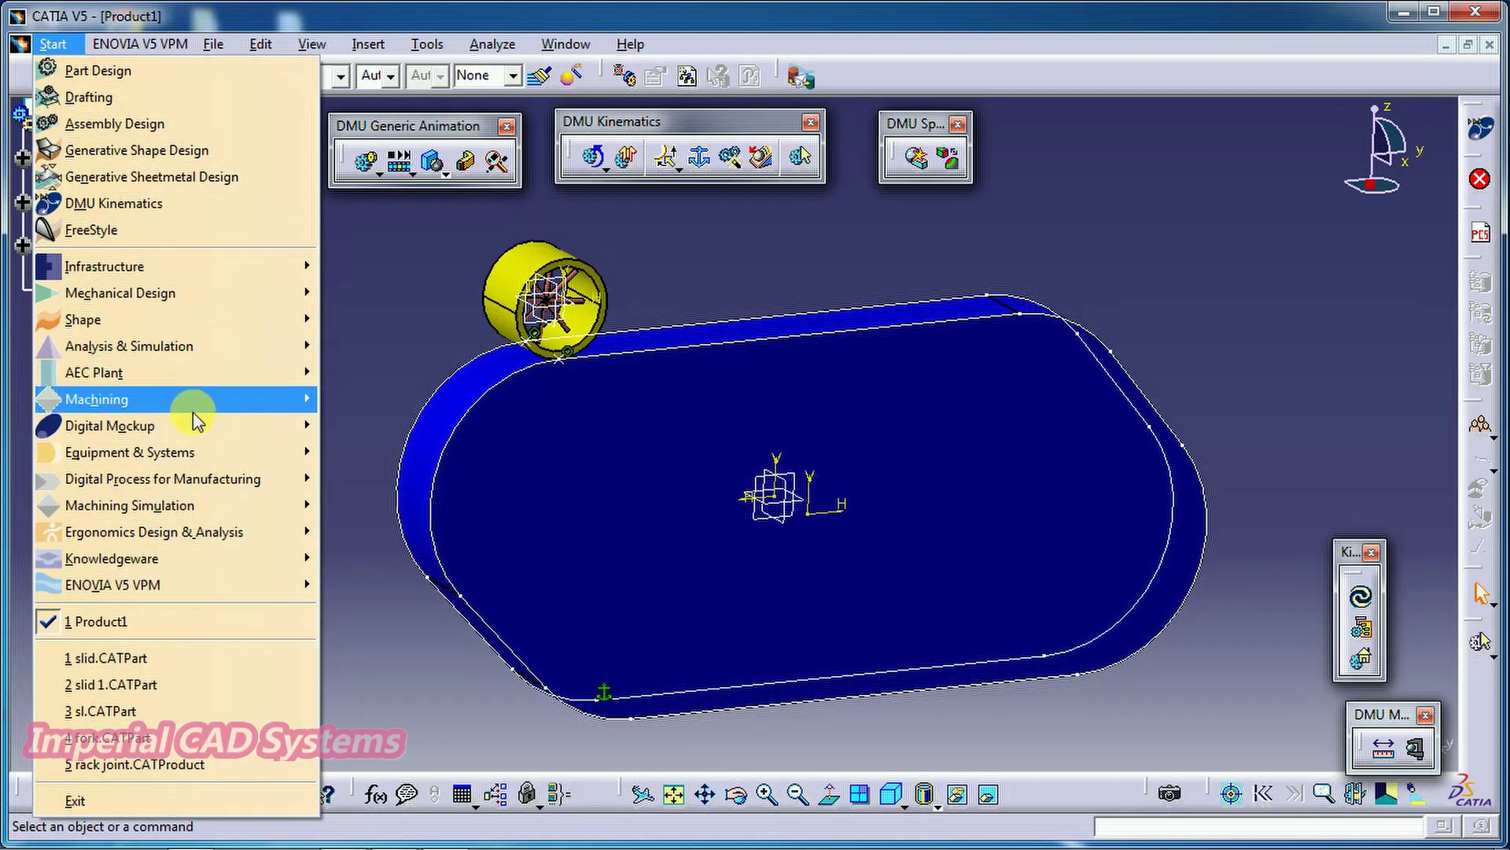
pyautogui.moveTo(225, 439)
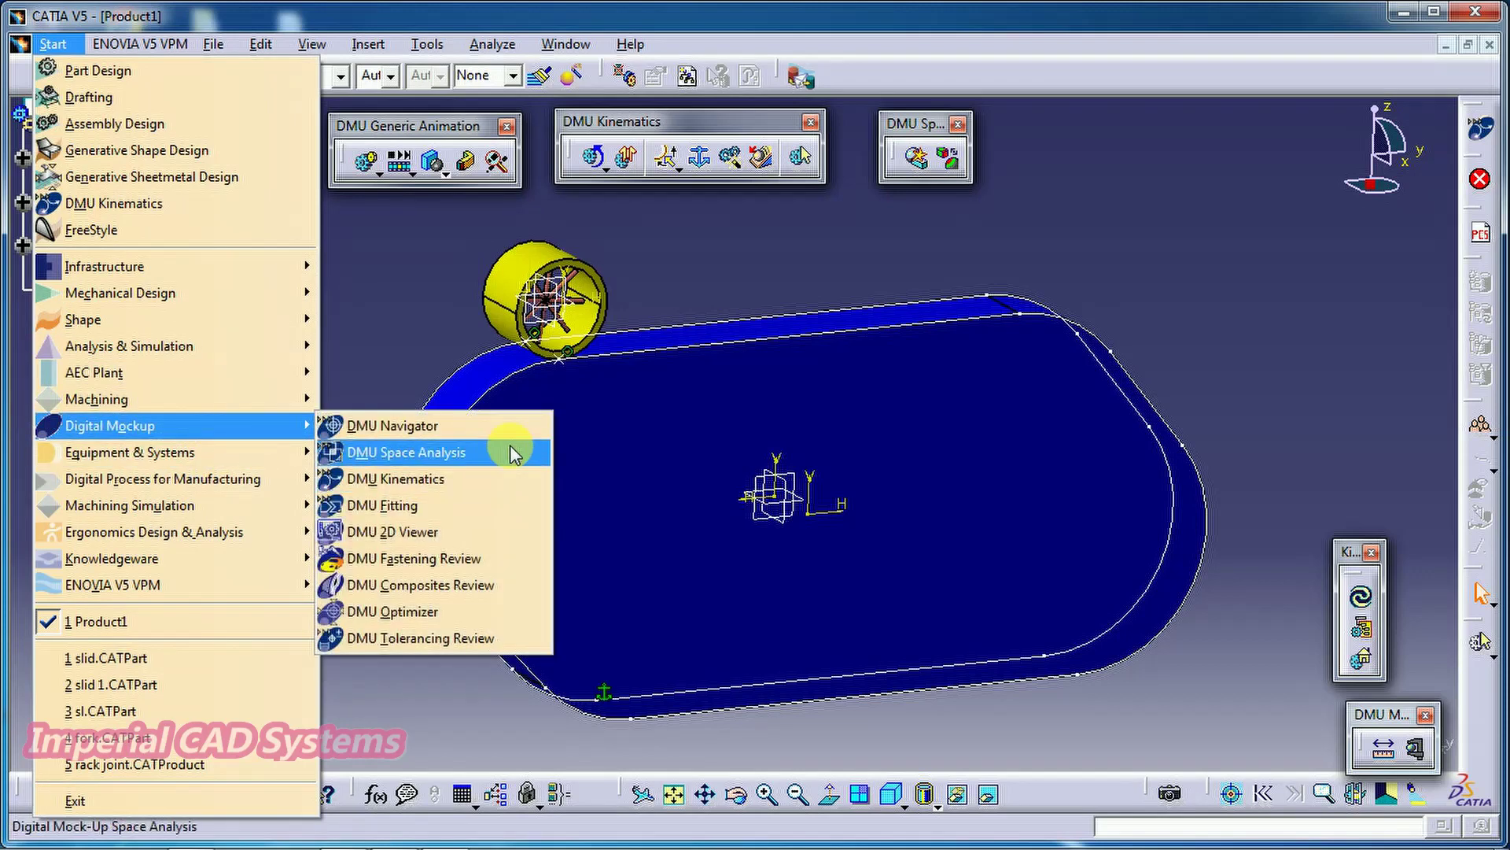
pyautogui.click(718, 256)
pyautogui.moveTo(815, 445); pyautogui.dragTo(685, 236, button='middle')
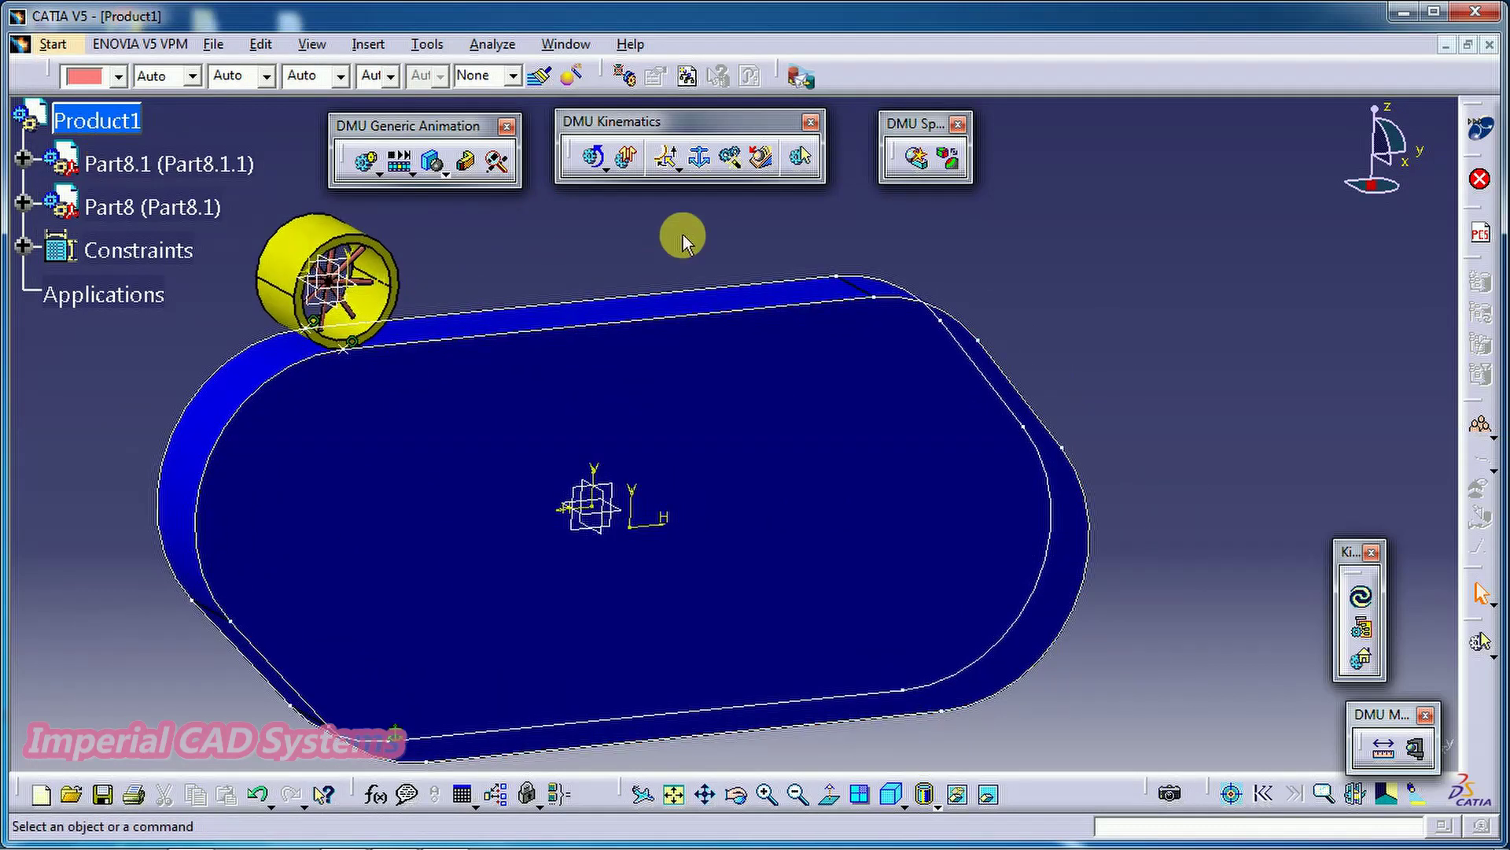
# Create Mechanism.1 with the default name and make the blue track plate its fixed part
pyautogui.click(699, 161)
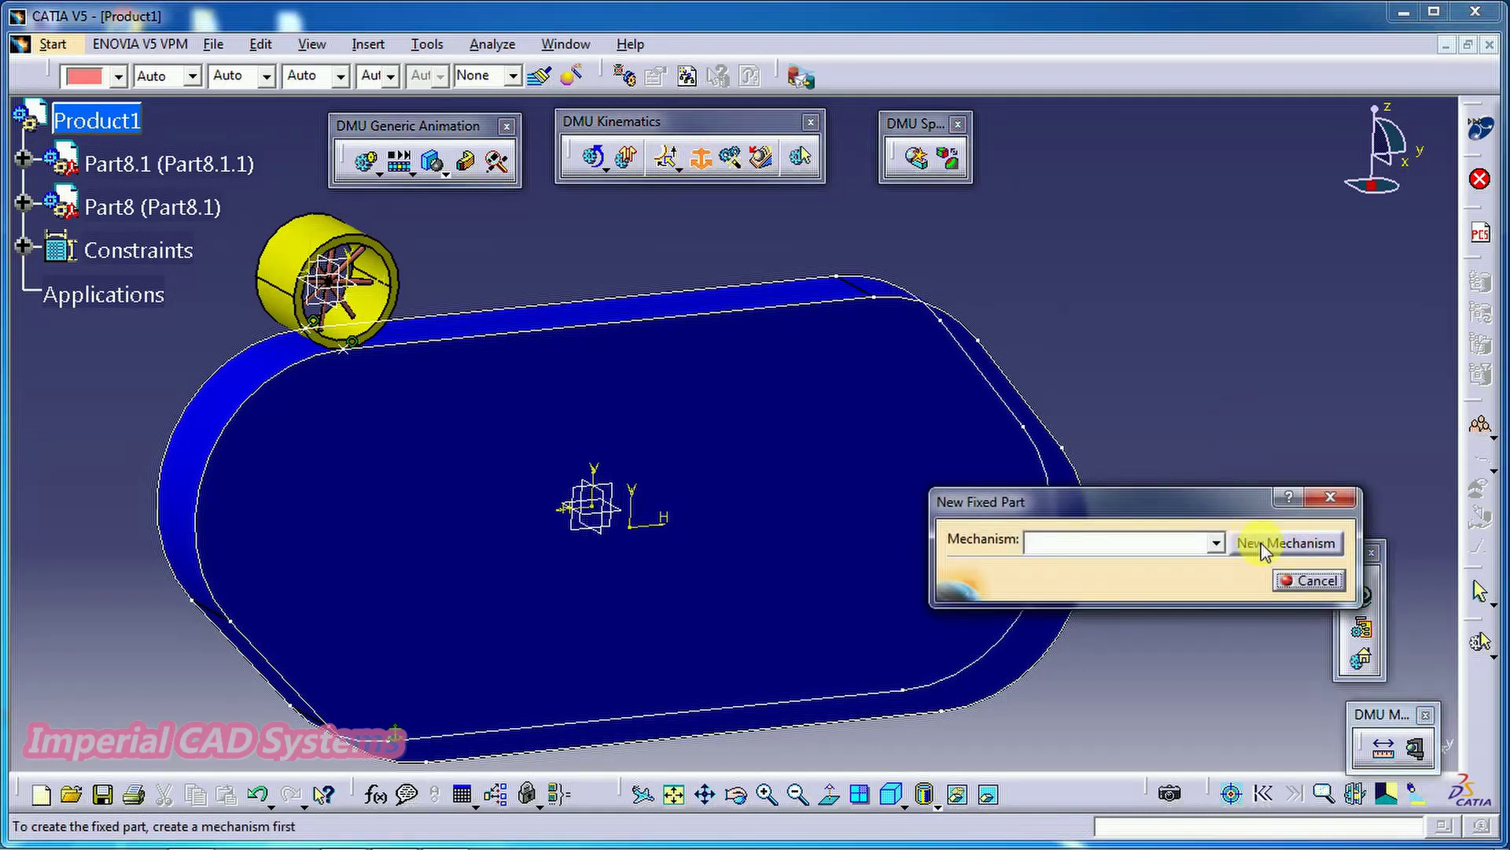
pyautogui.click(1262, 542)
pyautogui.click(1322, 733)
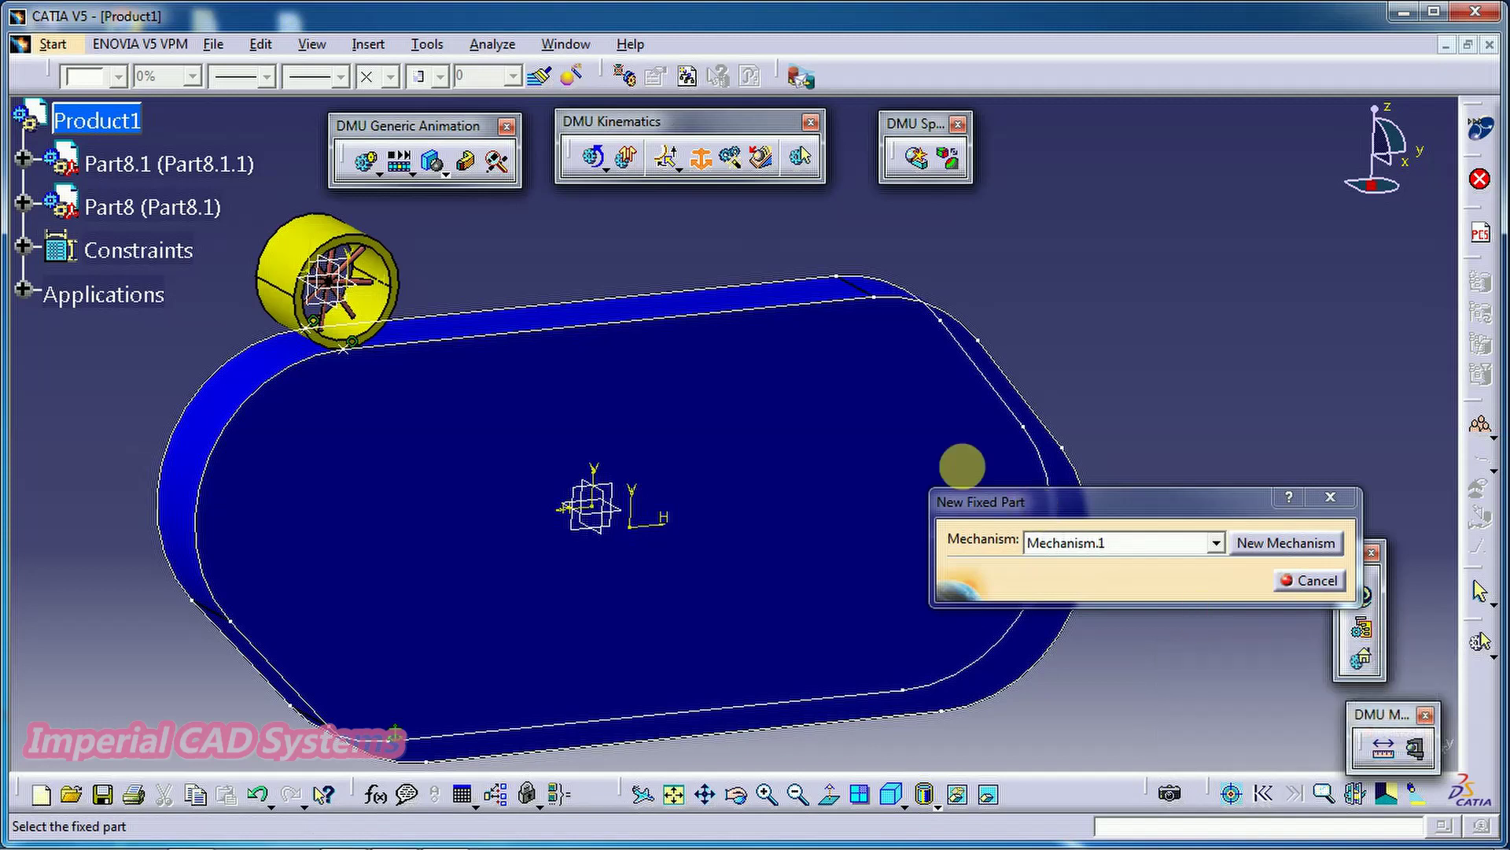
pyautogui.click(842, 409)
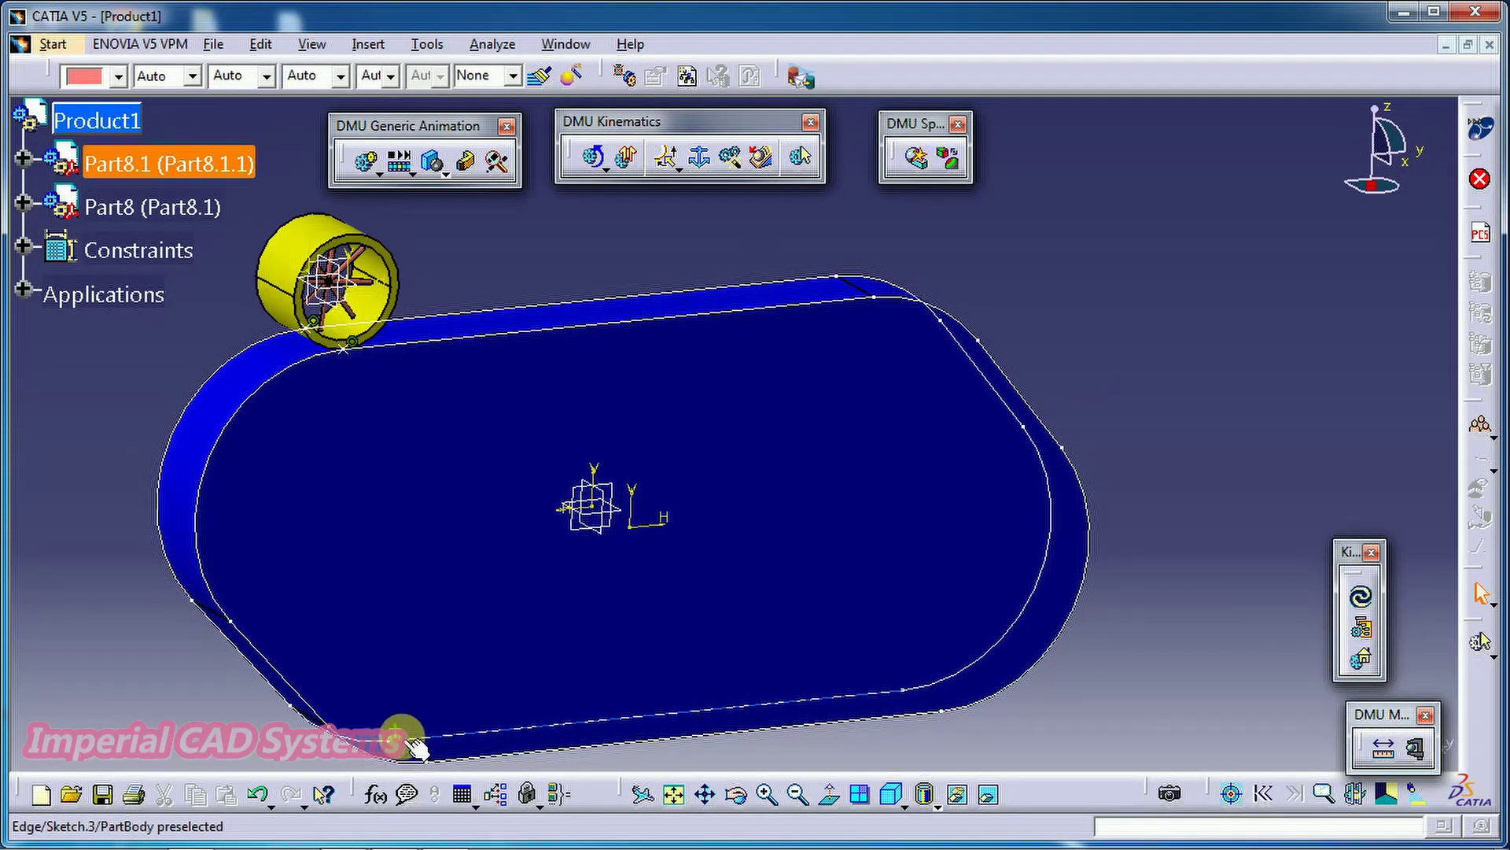
pyautogui.moveTo(409, 744); pyautogui.dragTo(621, 582, button='middle')
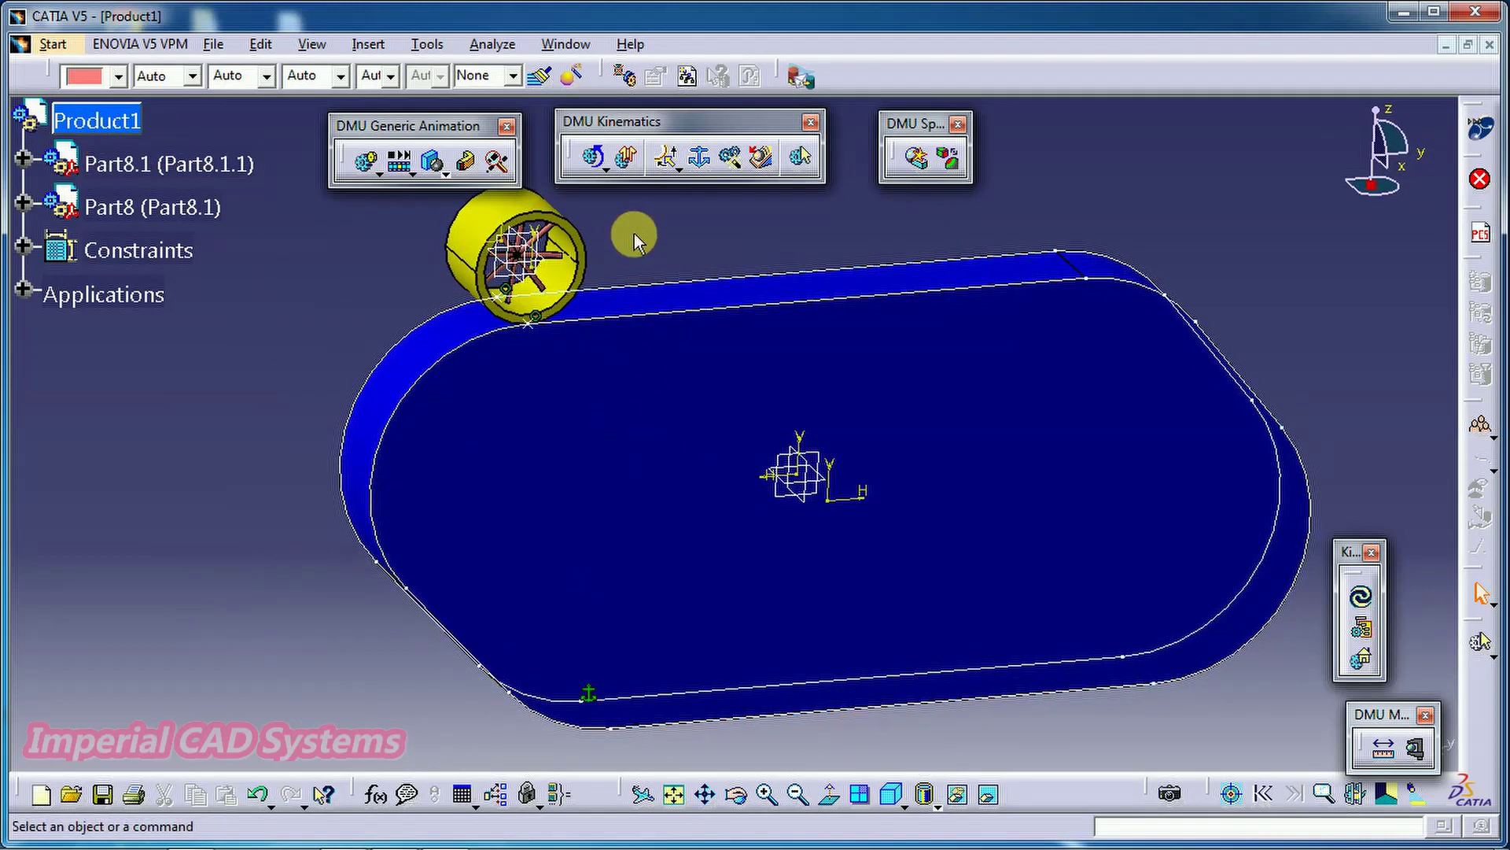
pyautogui.click(680, 170)
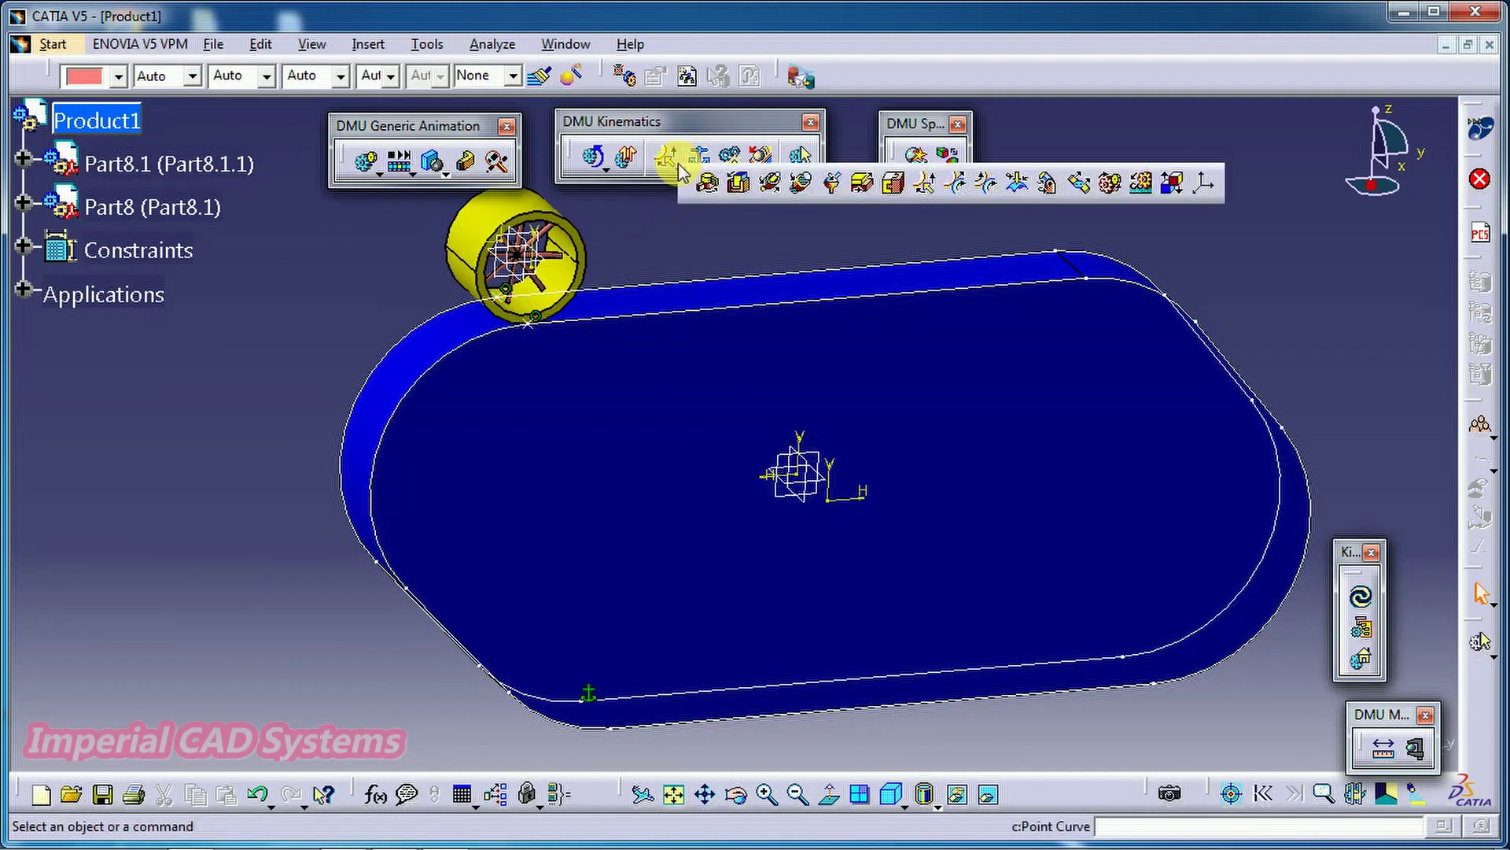
# Create Point Curve.1 joining the roller's Sketch.2 point to the plate's outline curve
pyautogui.click(929, 186)
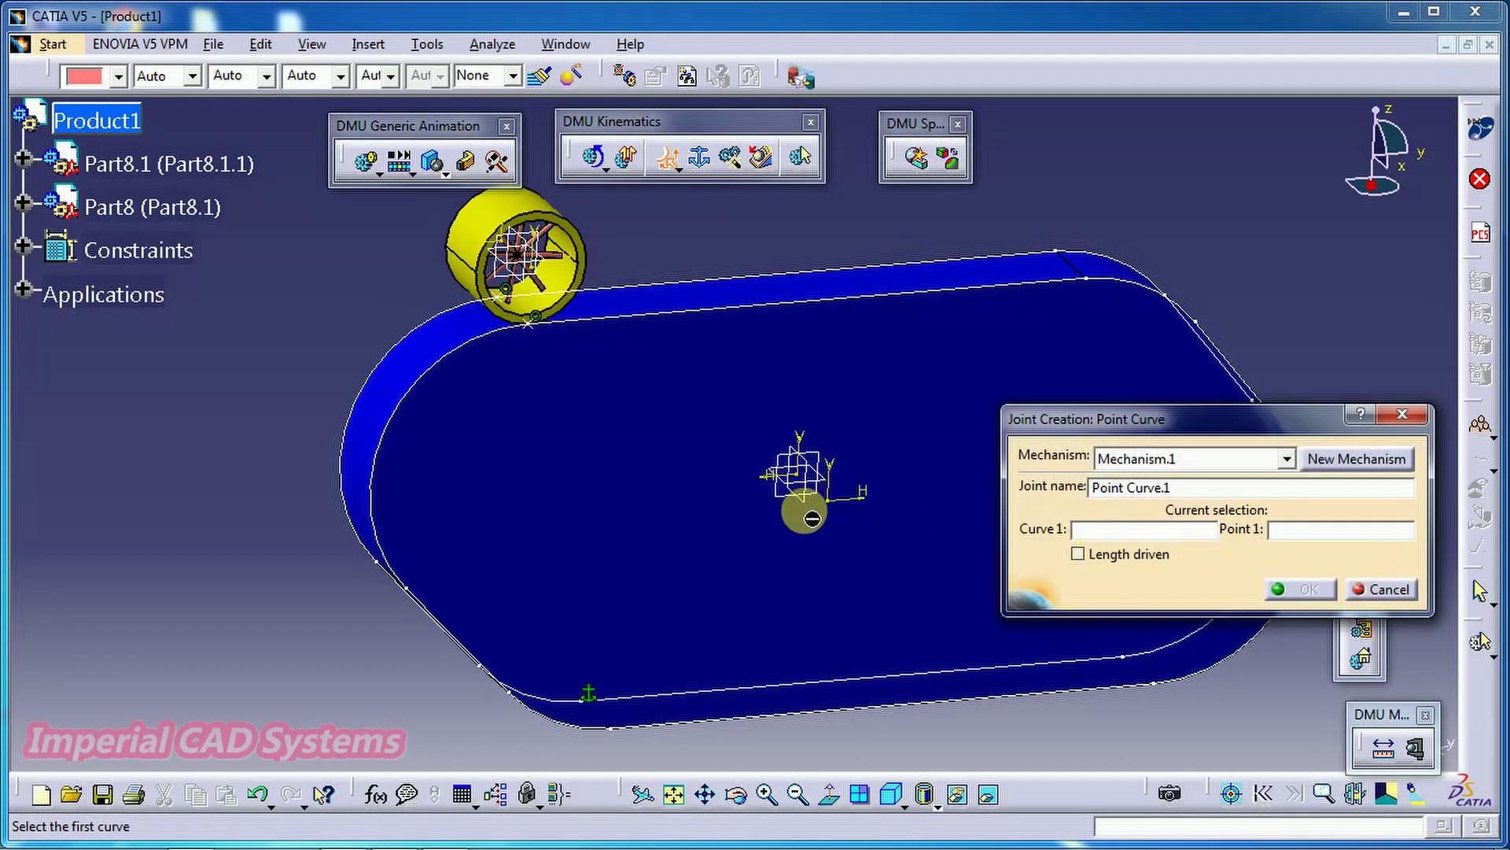
pyautogui.moveTo(798, 506); pyautogui.dragTo(651, 508, button='middle')
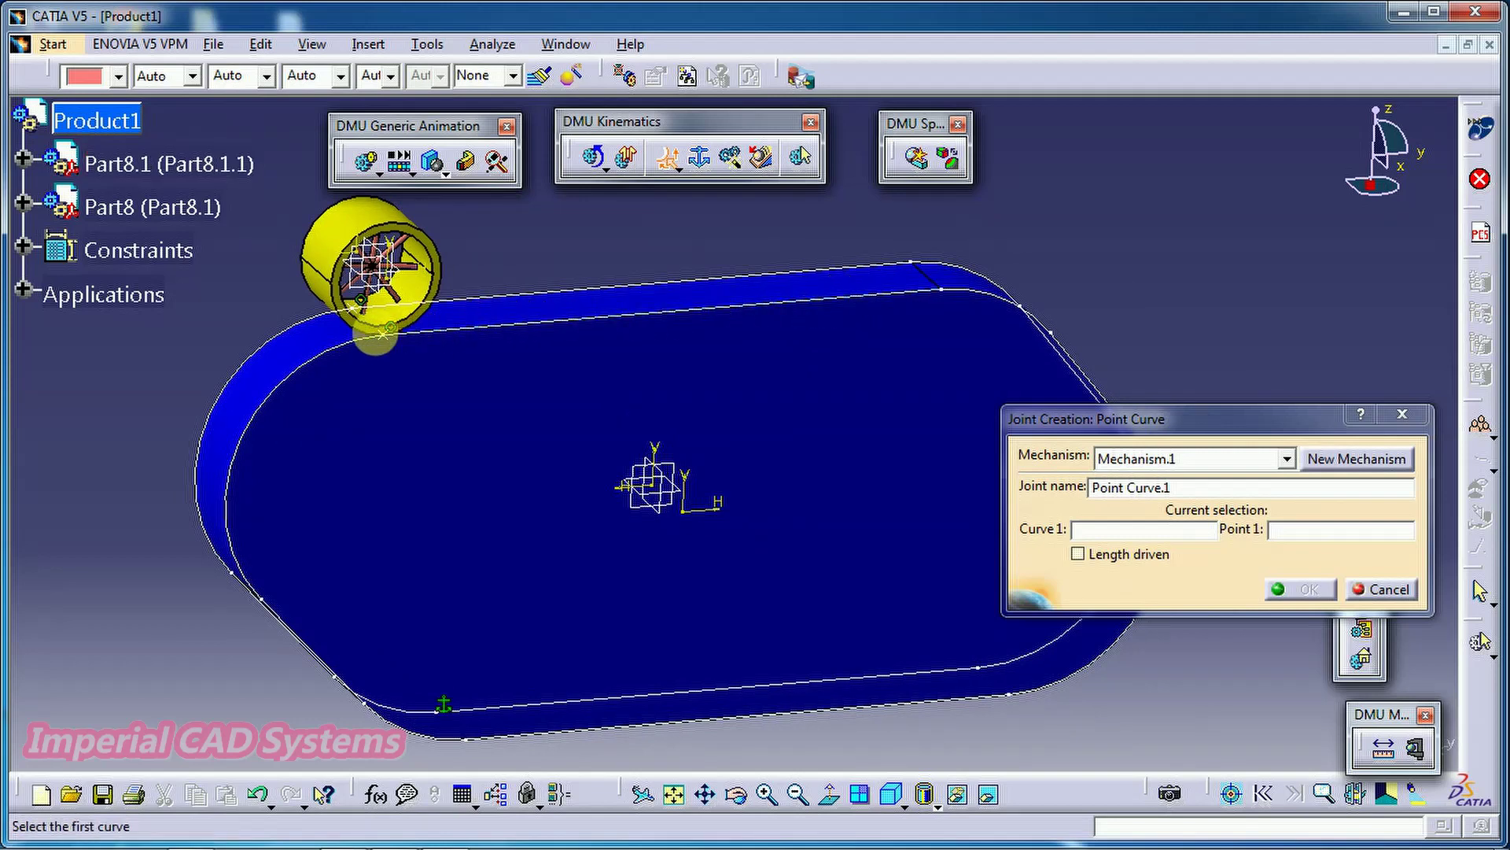
pyautogui.moveTo(409, 536); pyautogui.dragTo(499, 496, button='middle')
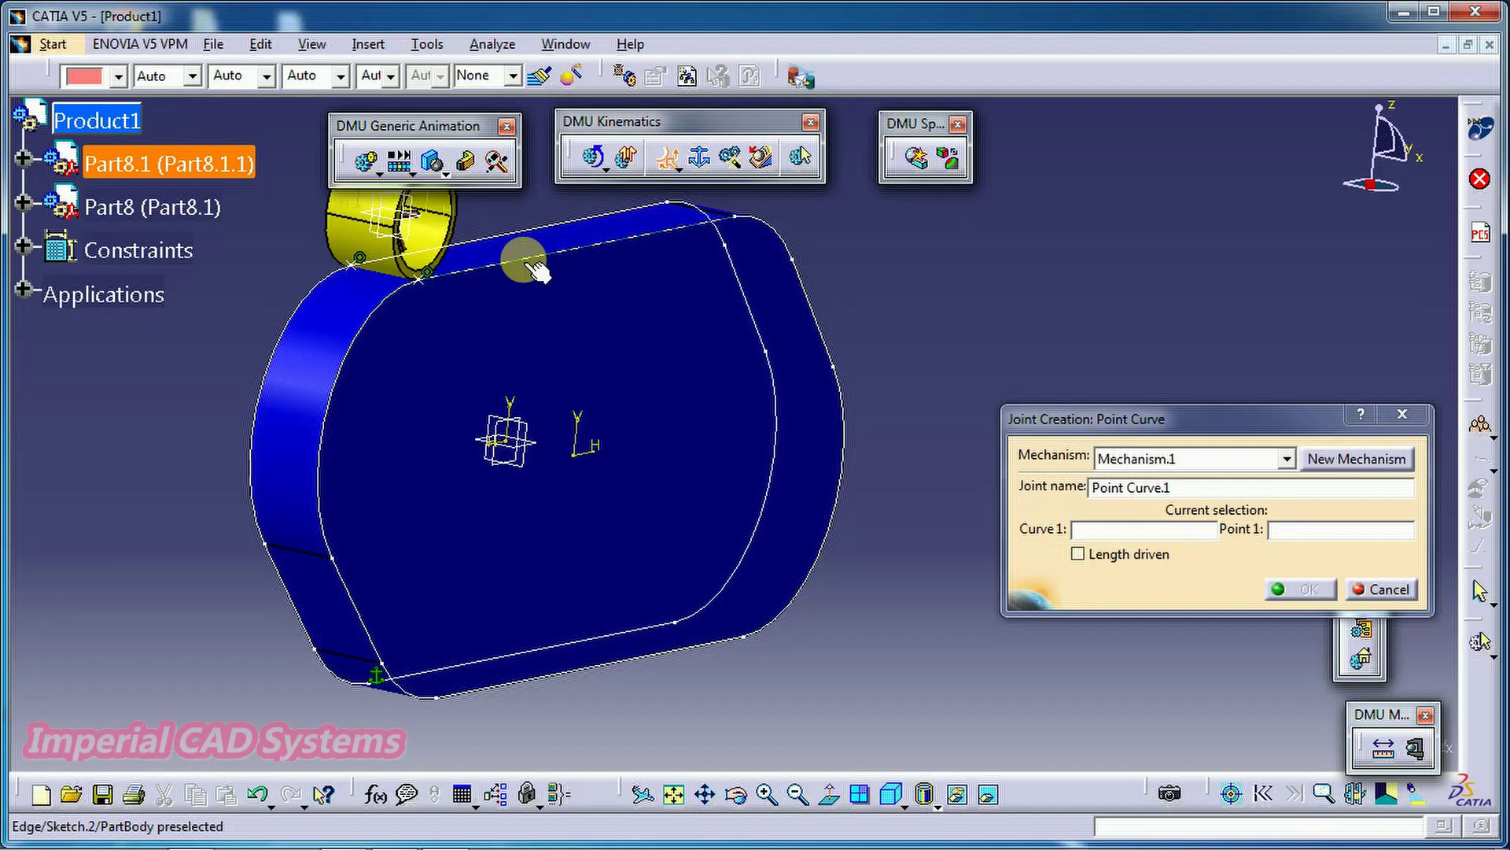
pyautogui.moveTo(692, 388); pyautogui.dragTo(682, 462, button='middle')
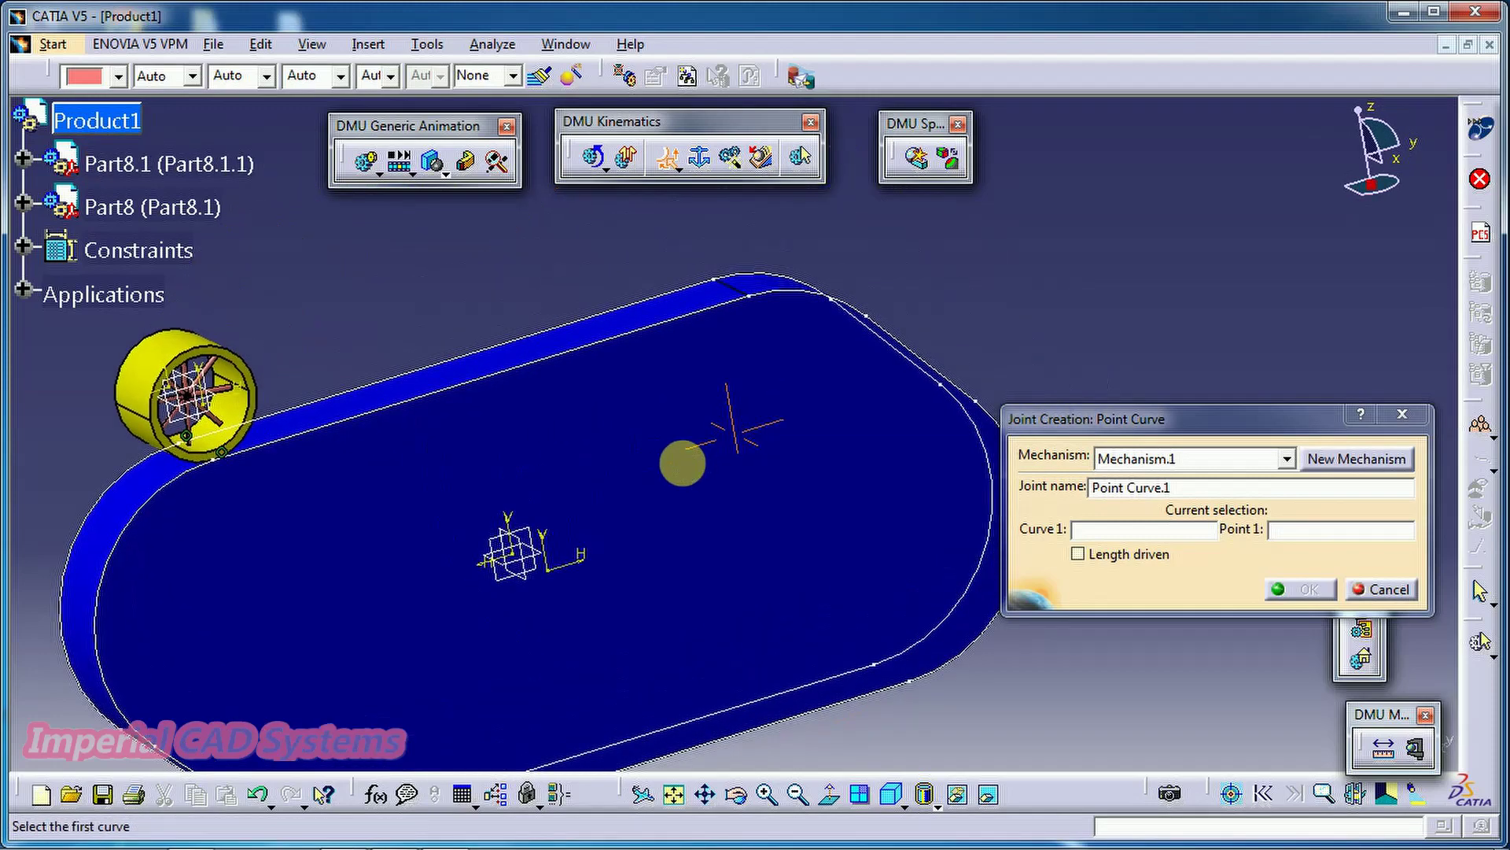
pyautogui.click(762, 307)
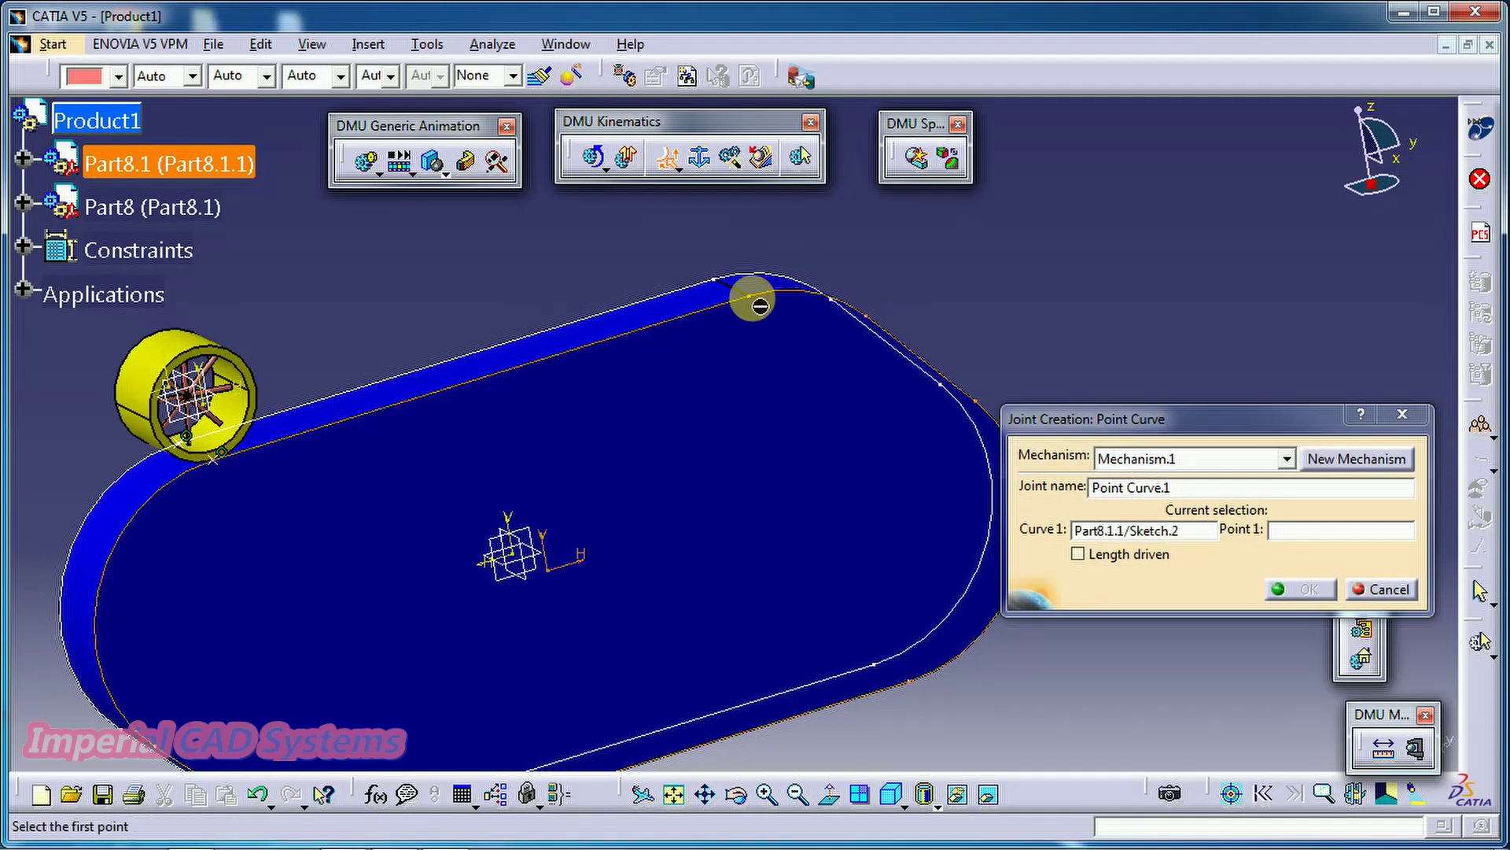
pyautogui.click(1276, 532)
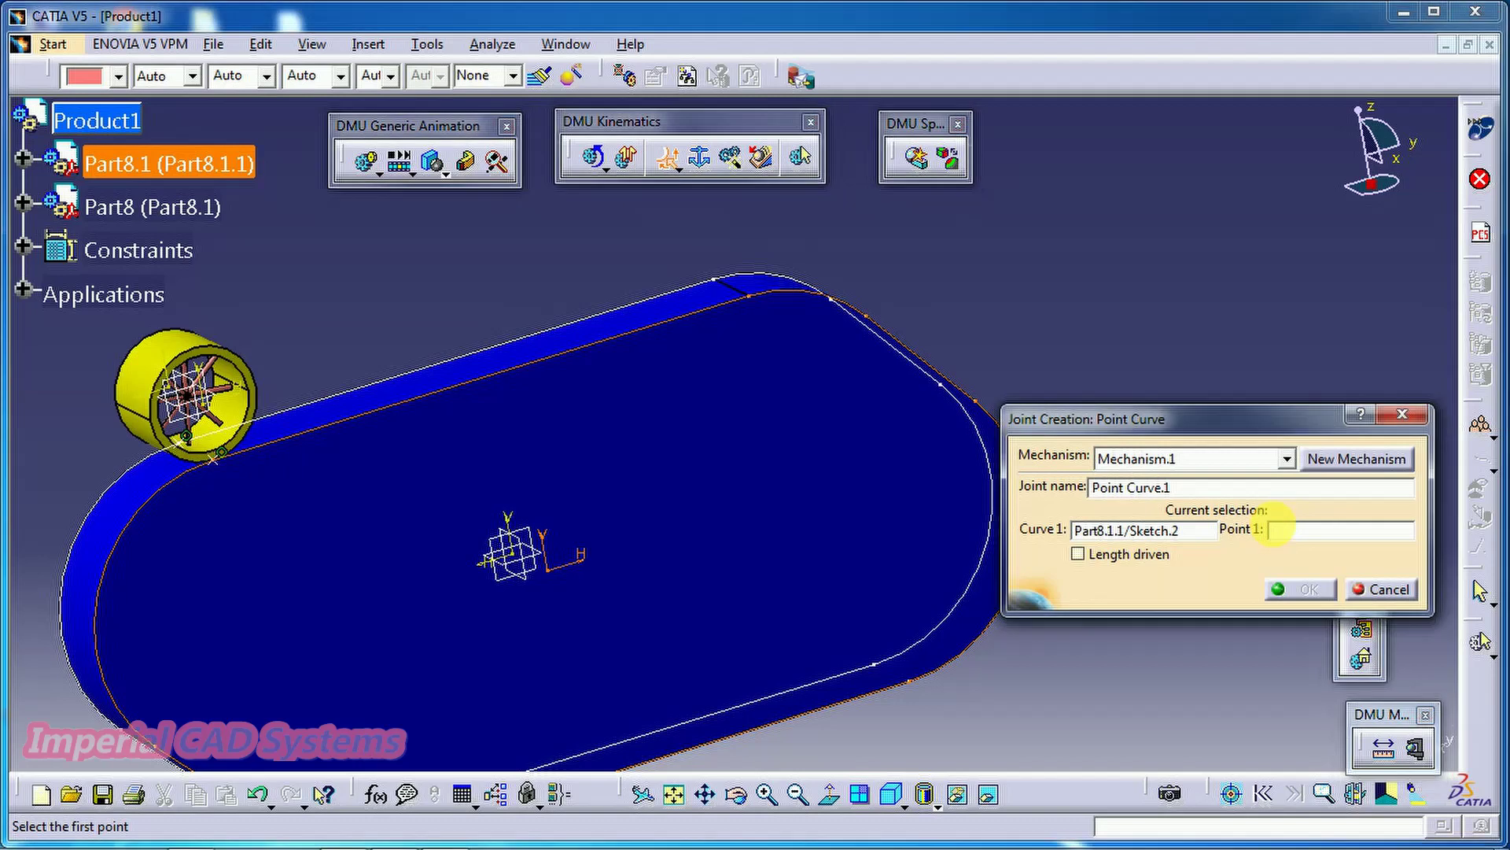
pyautogui.click(221, 466)
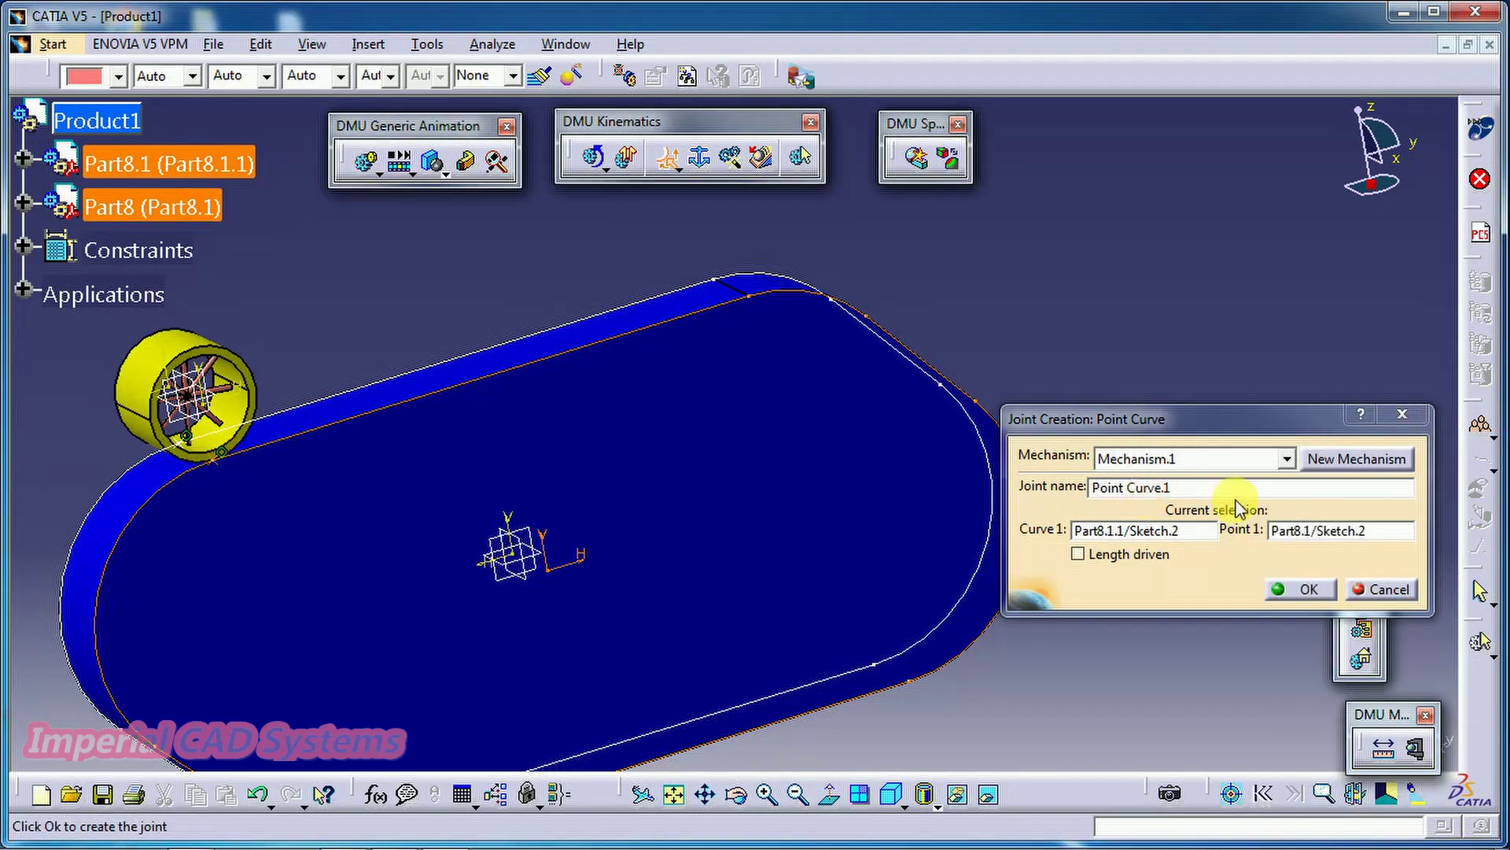
pyautogui.click(1137, 557)
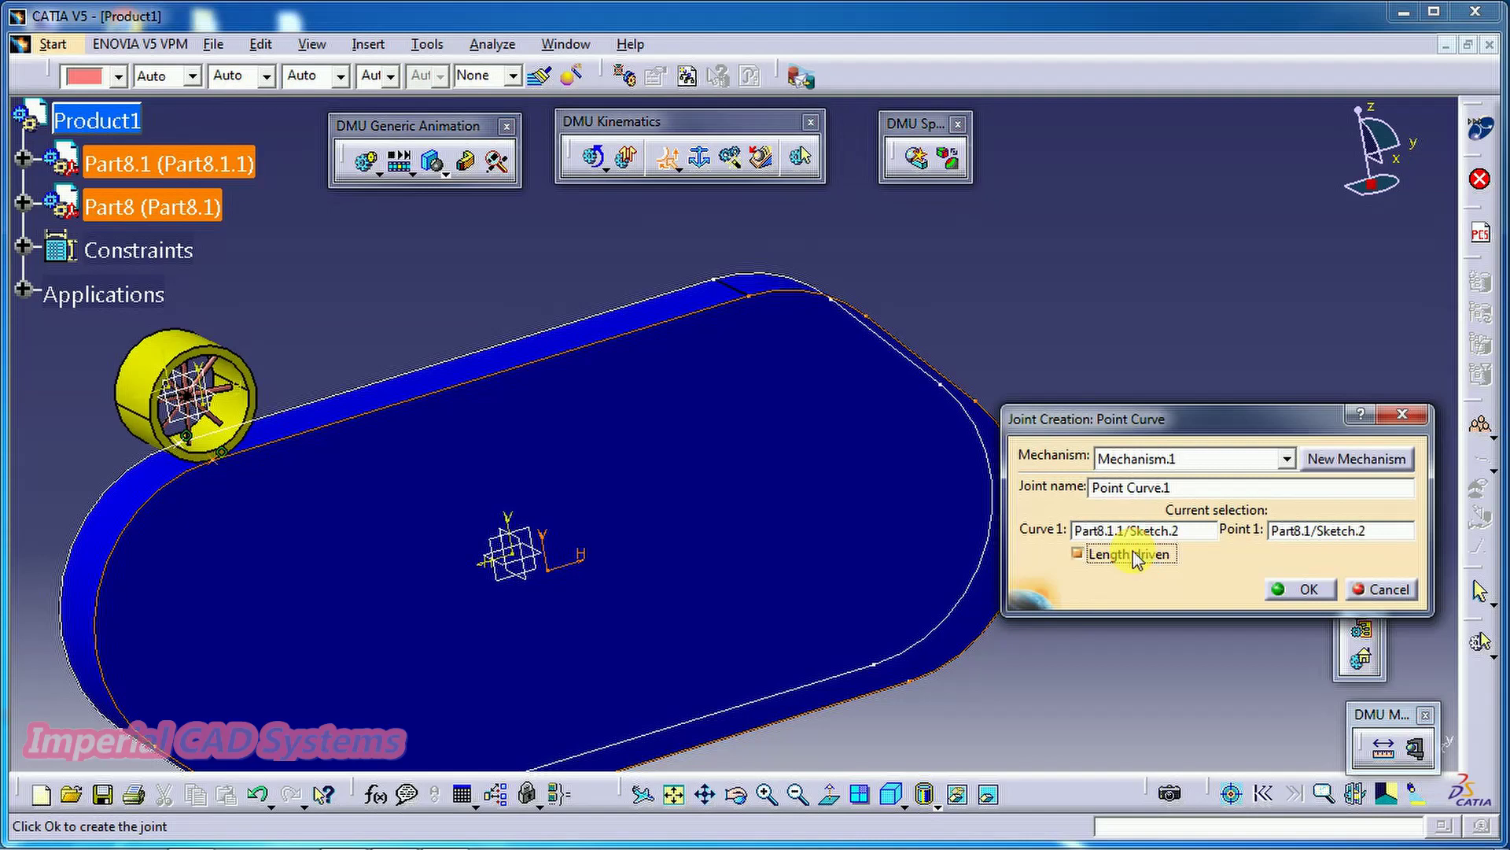
pyautogui.click(1309, 590)
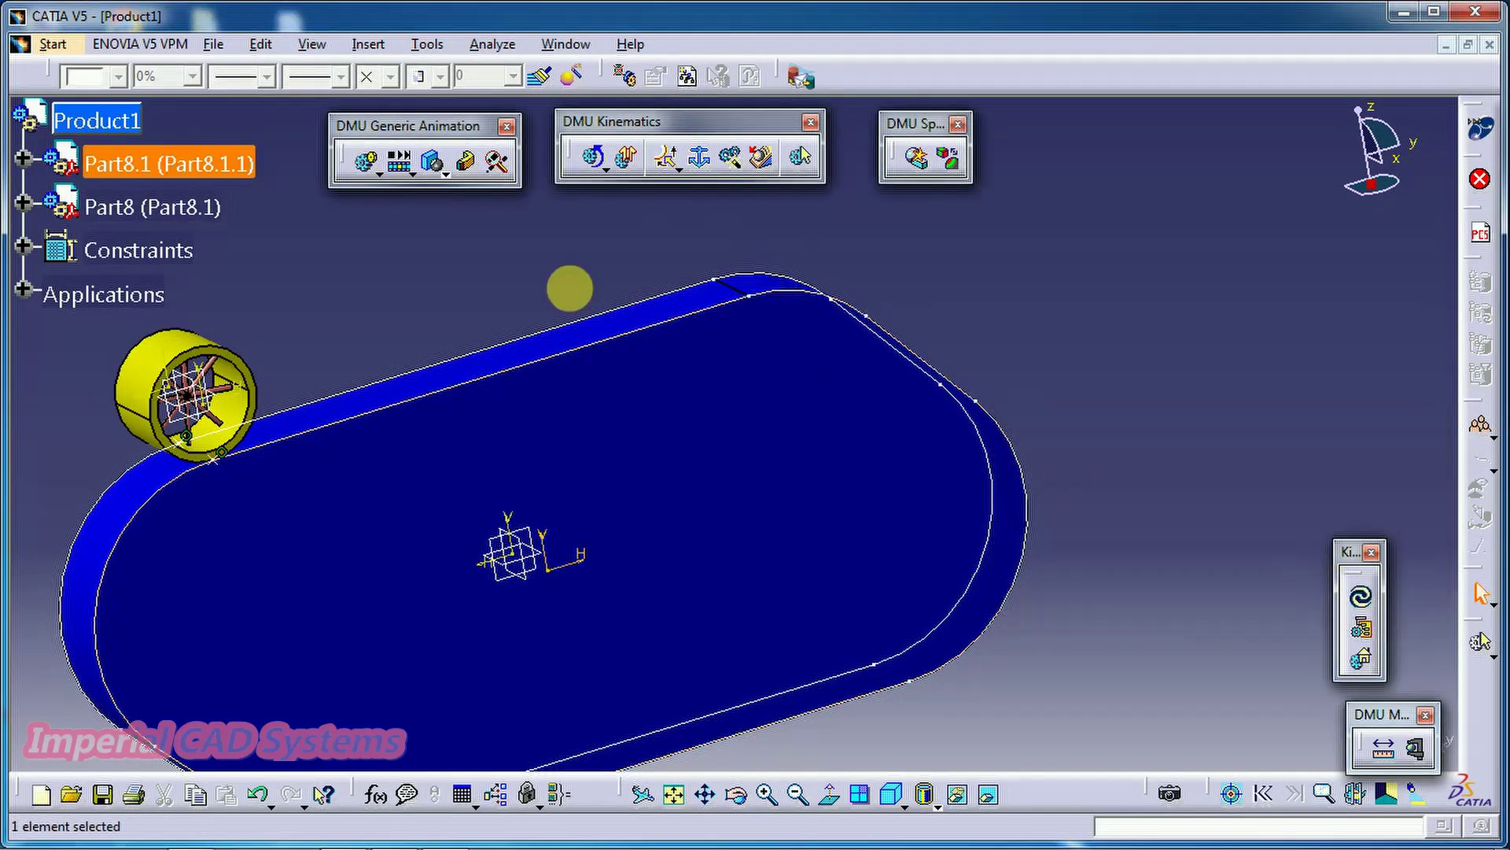
# Add Slide Curve.2 linking the plate's outline sketch to the roller's rim
pyautogui.click(678, 168)
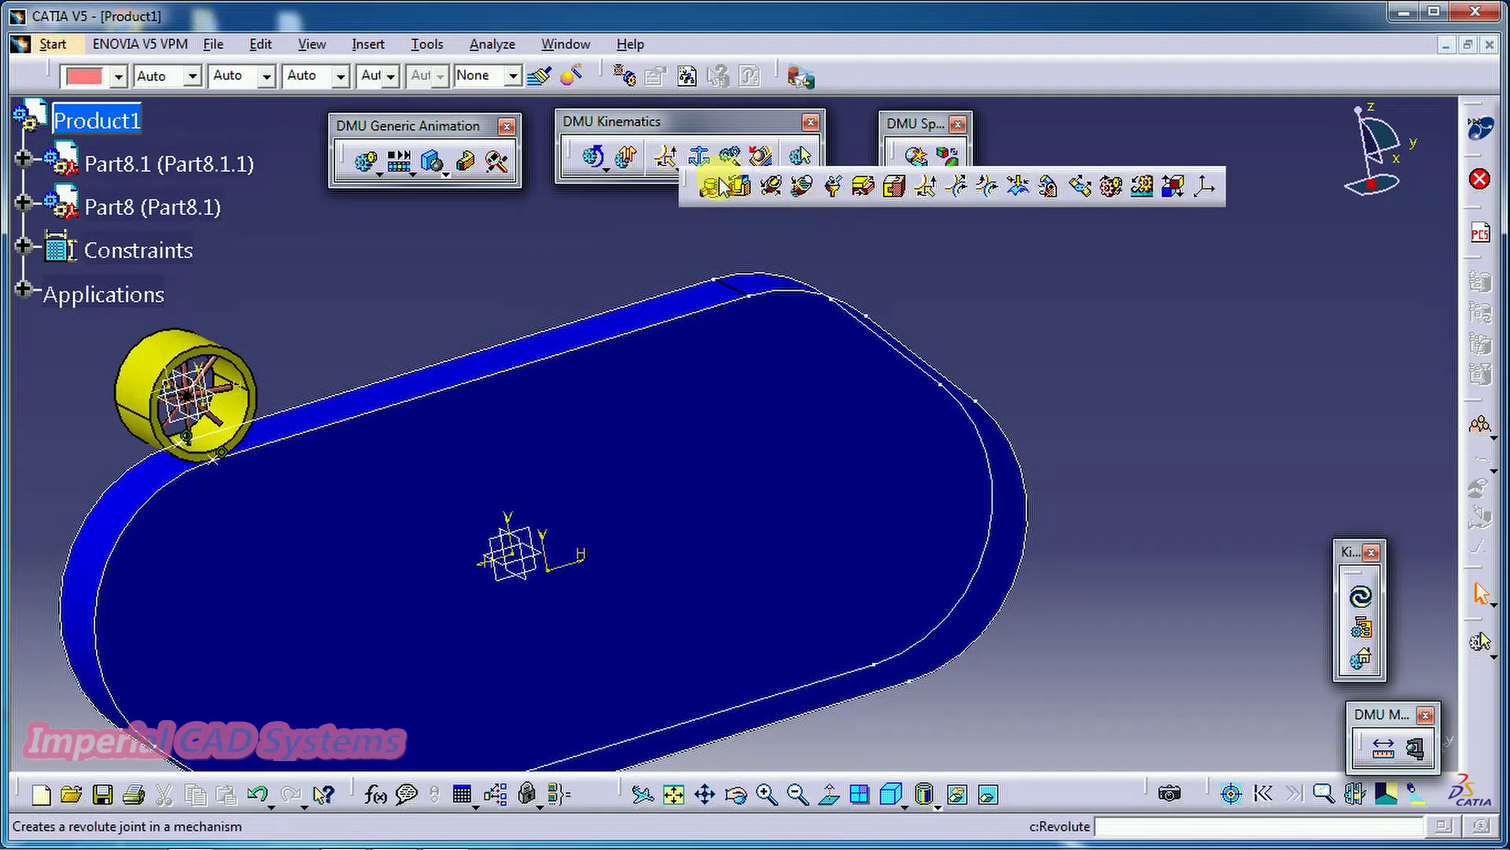
pyautogui.click(956, 191)
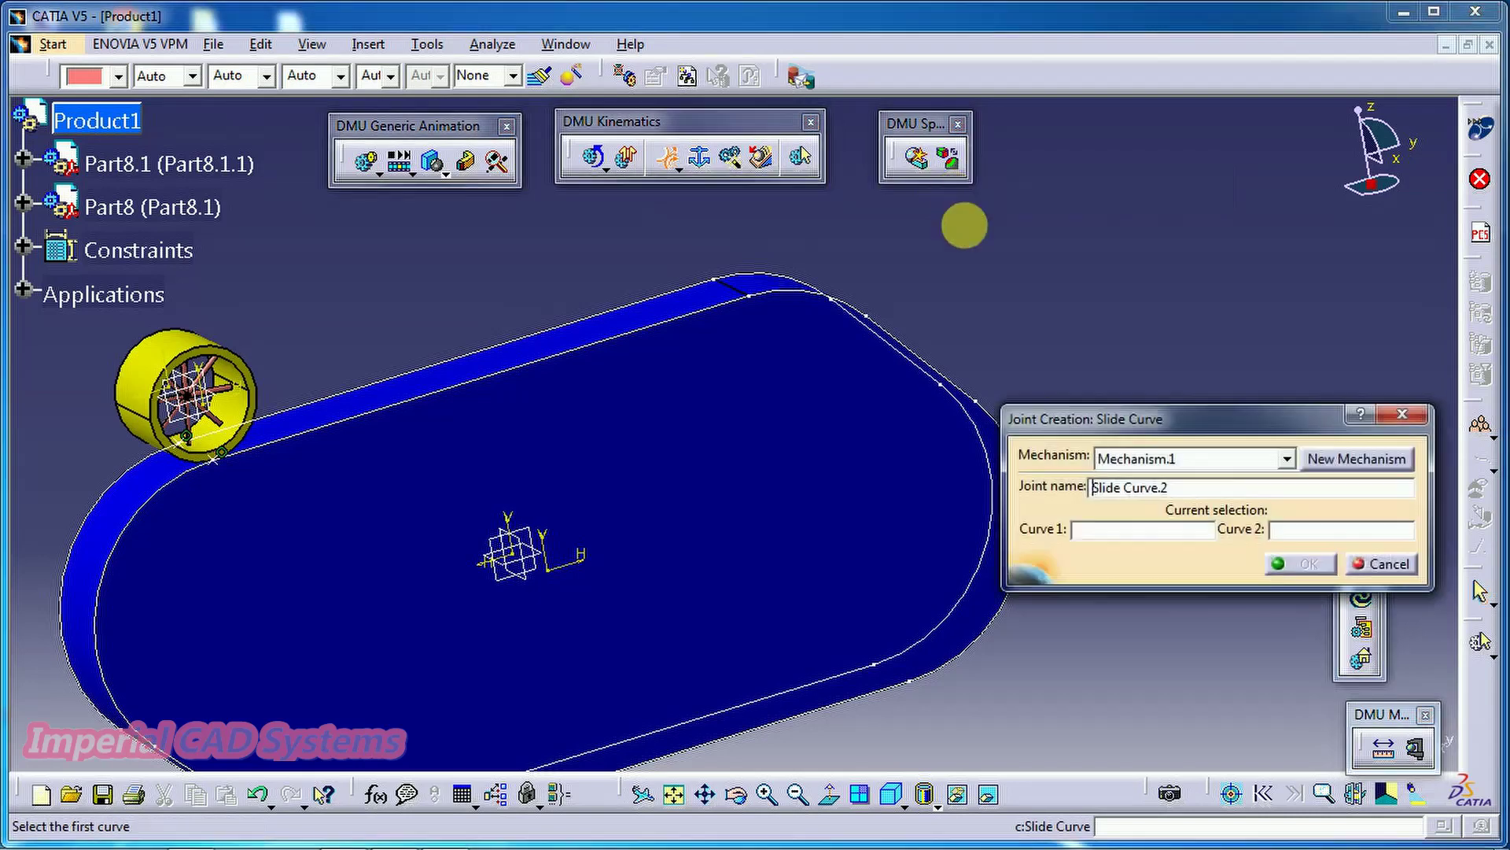
pyautogui.click(758, 307)
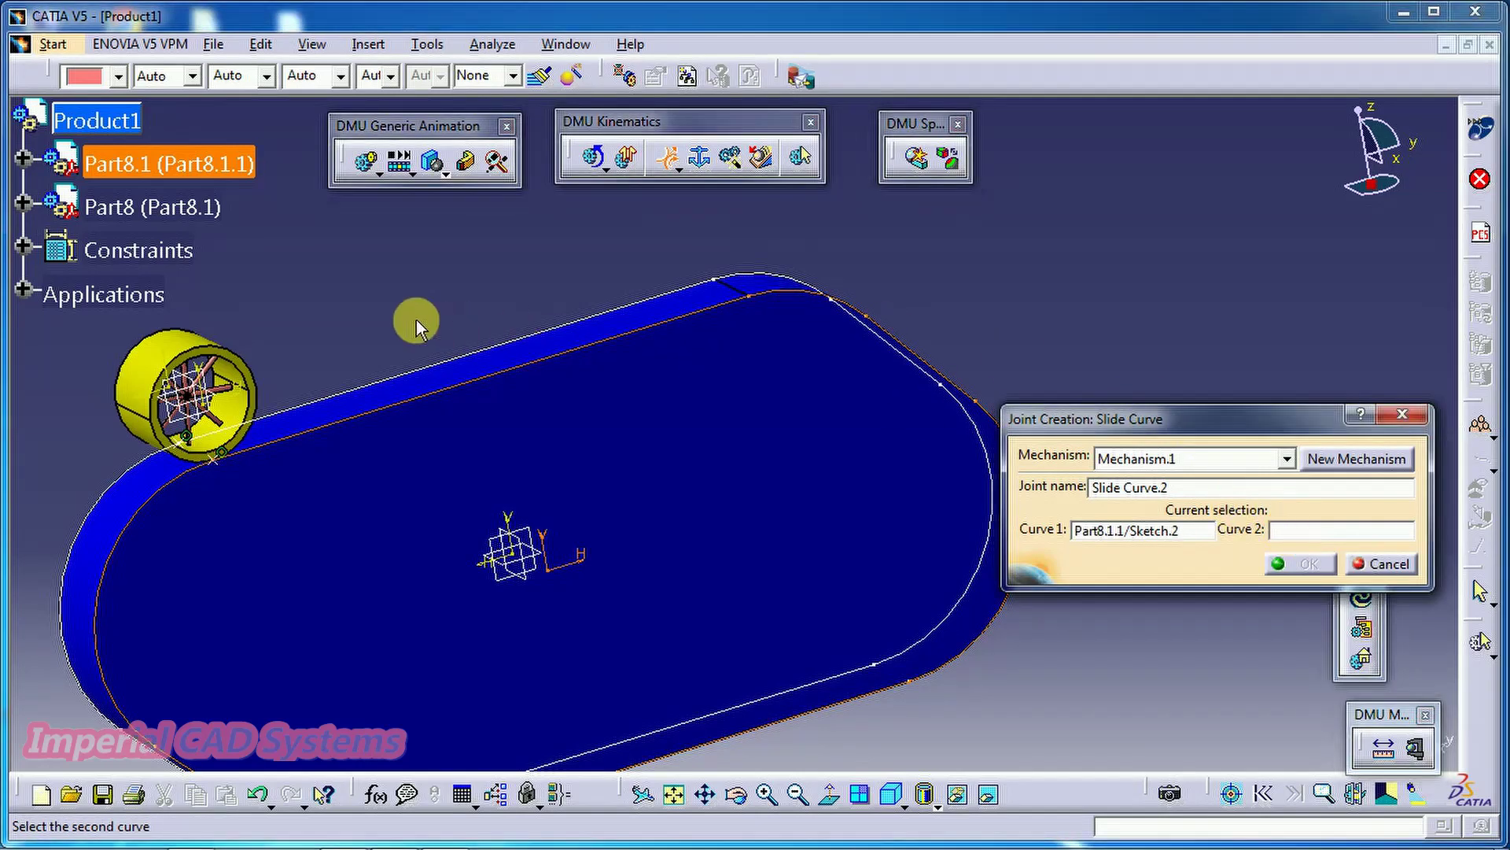
pyautogui.moveTo(488, 358); pyautogui.dragTo(493, 291, button='middle')
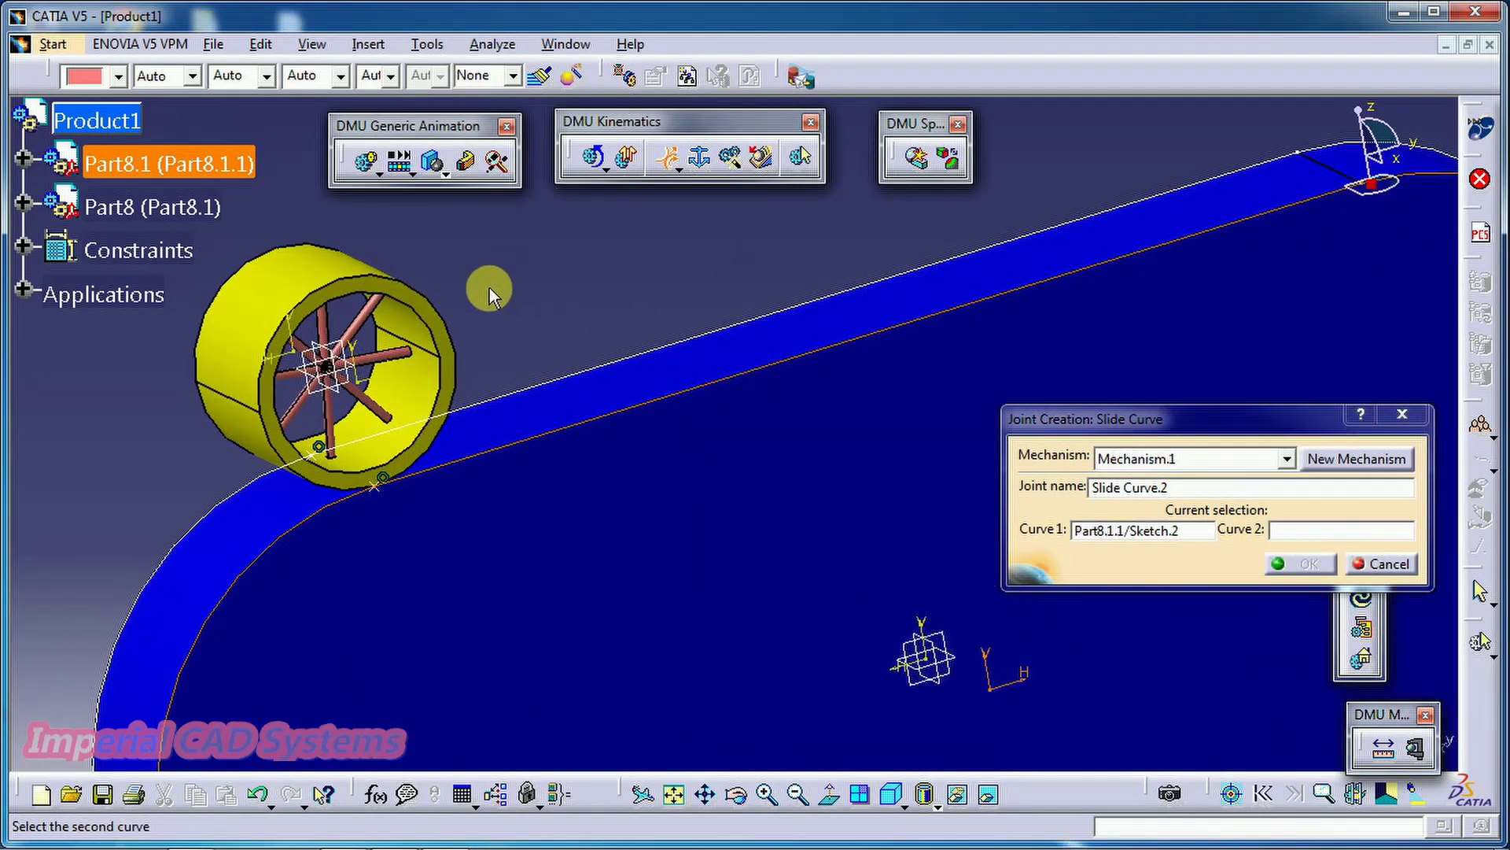
pyautogui.click(447, 321)
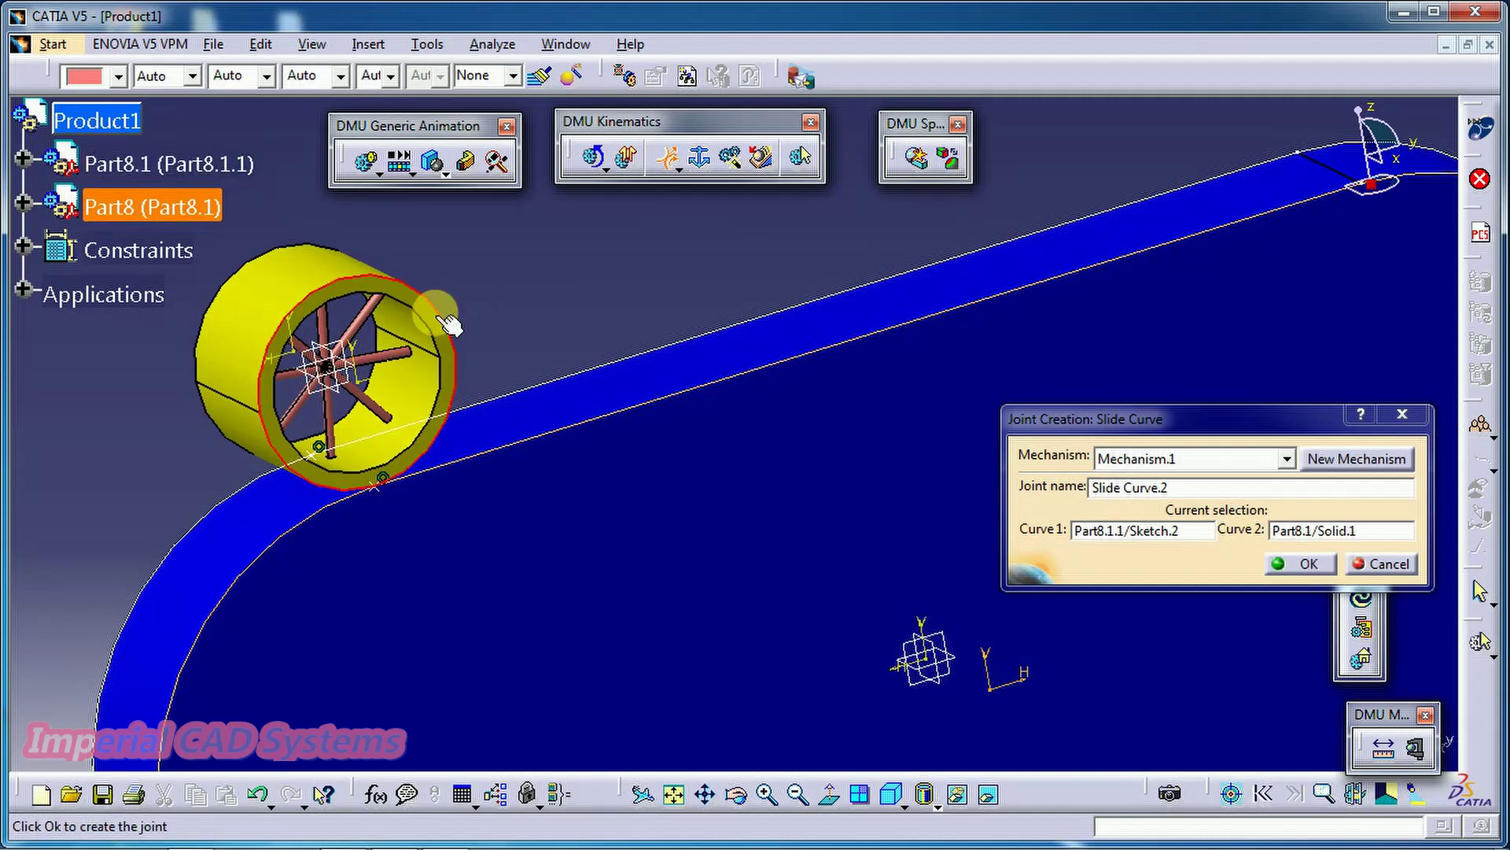
pyautogui.click(1281, 564)
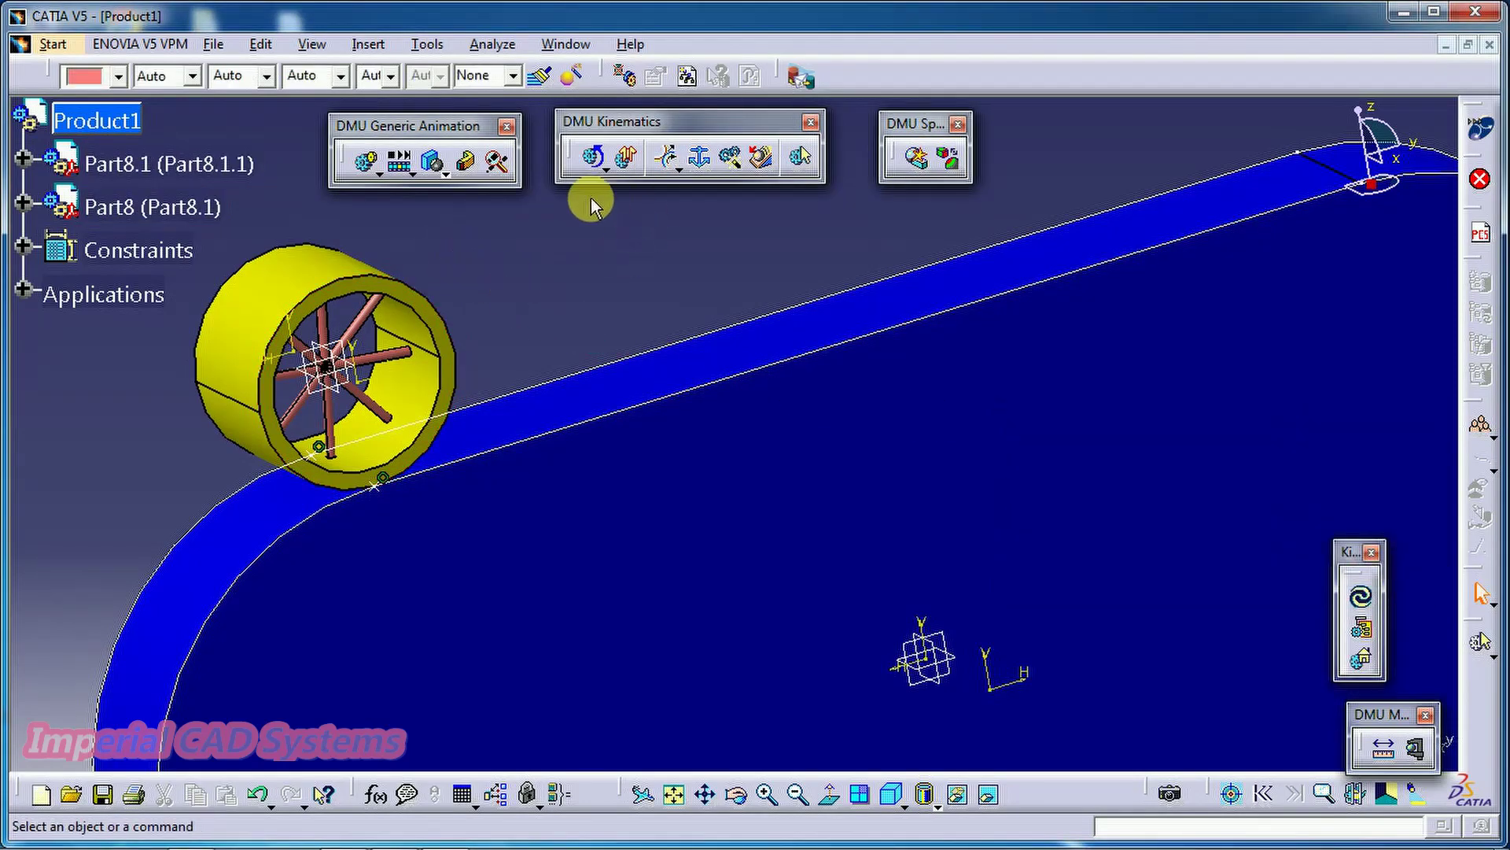
# Expand the Applications branch and rotate out to show the whole plate and roller
pyautogui.click(25, 290)
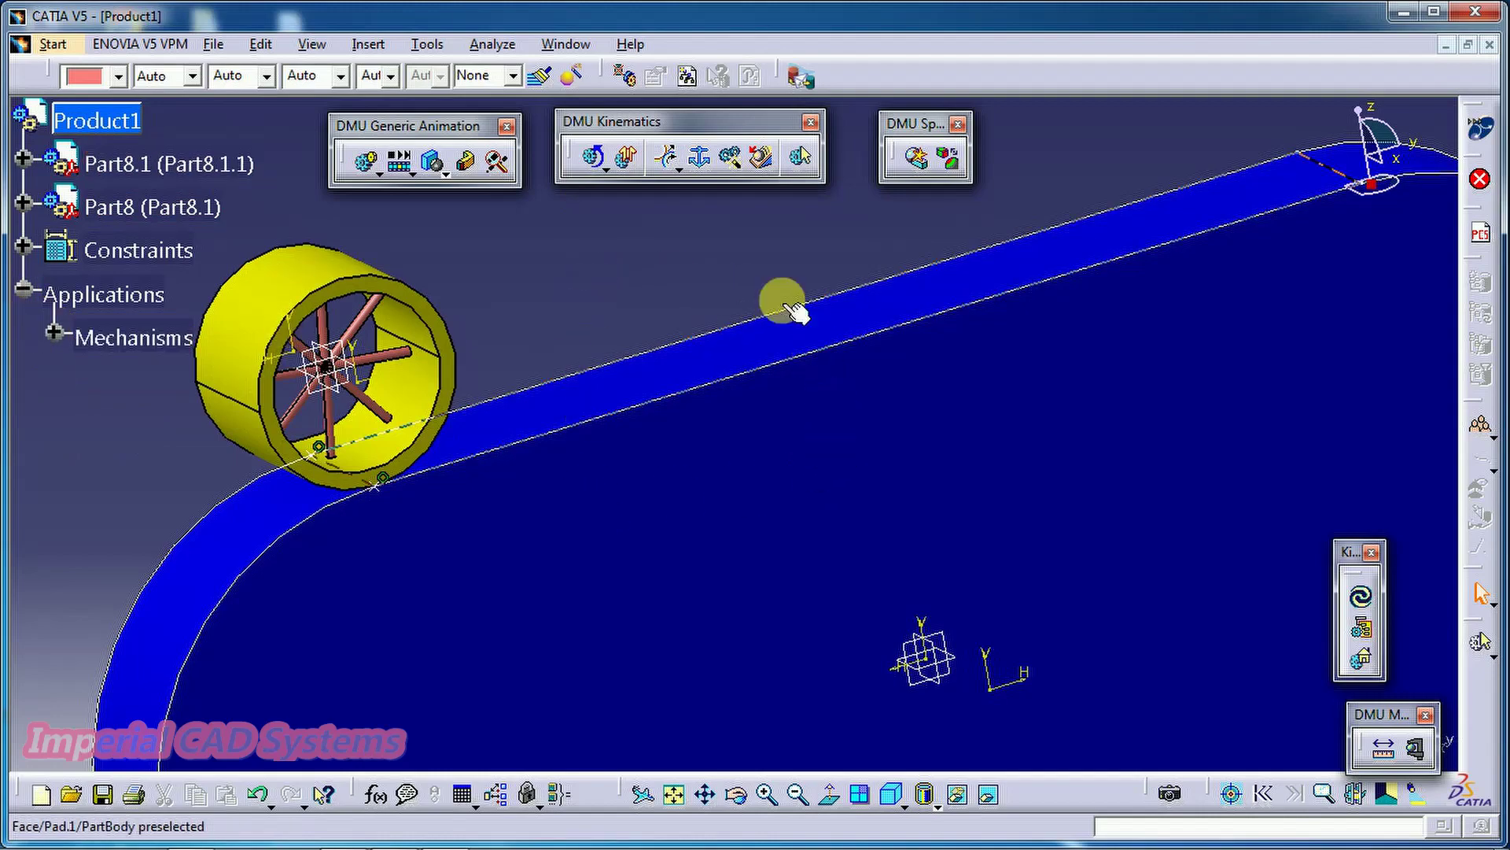
pyautogui.moveTo(658, 243); pyautogui.dragTo(675, 383, button='middle')
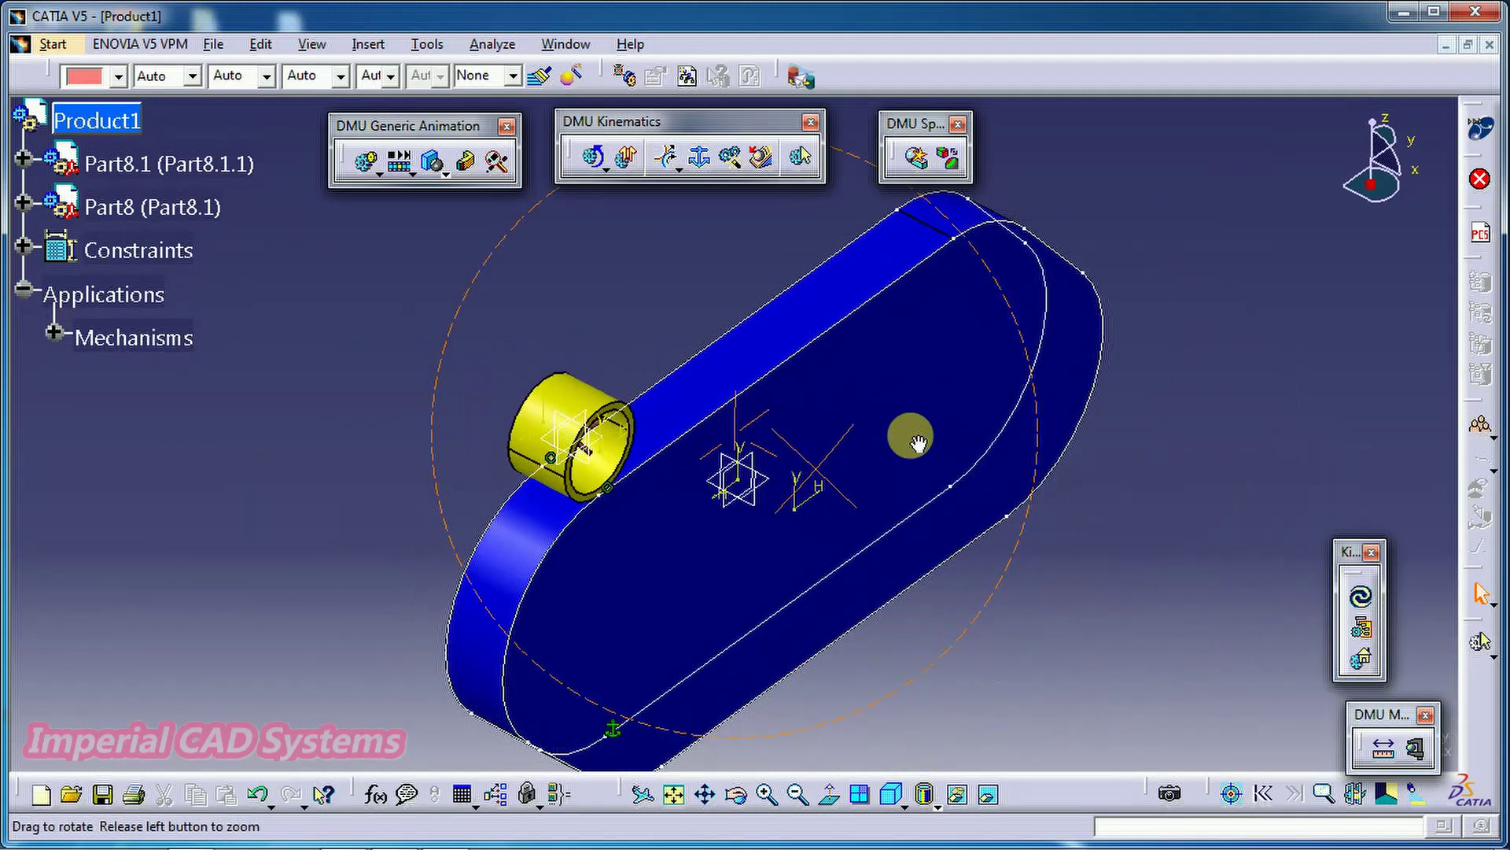
pyautogui.moveTo(916, 442); pyautogui.dragTo(561, 422, button='middle')
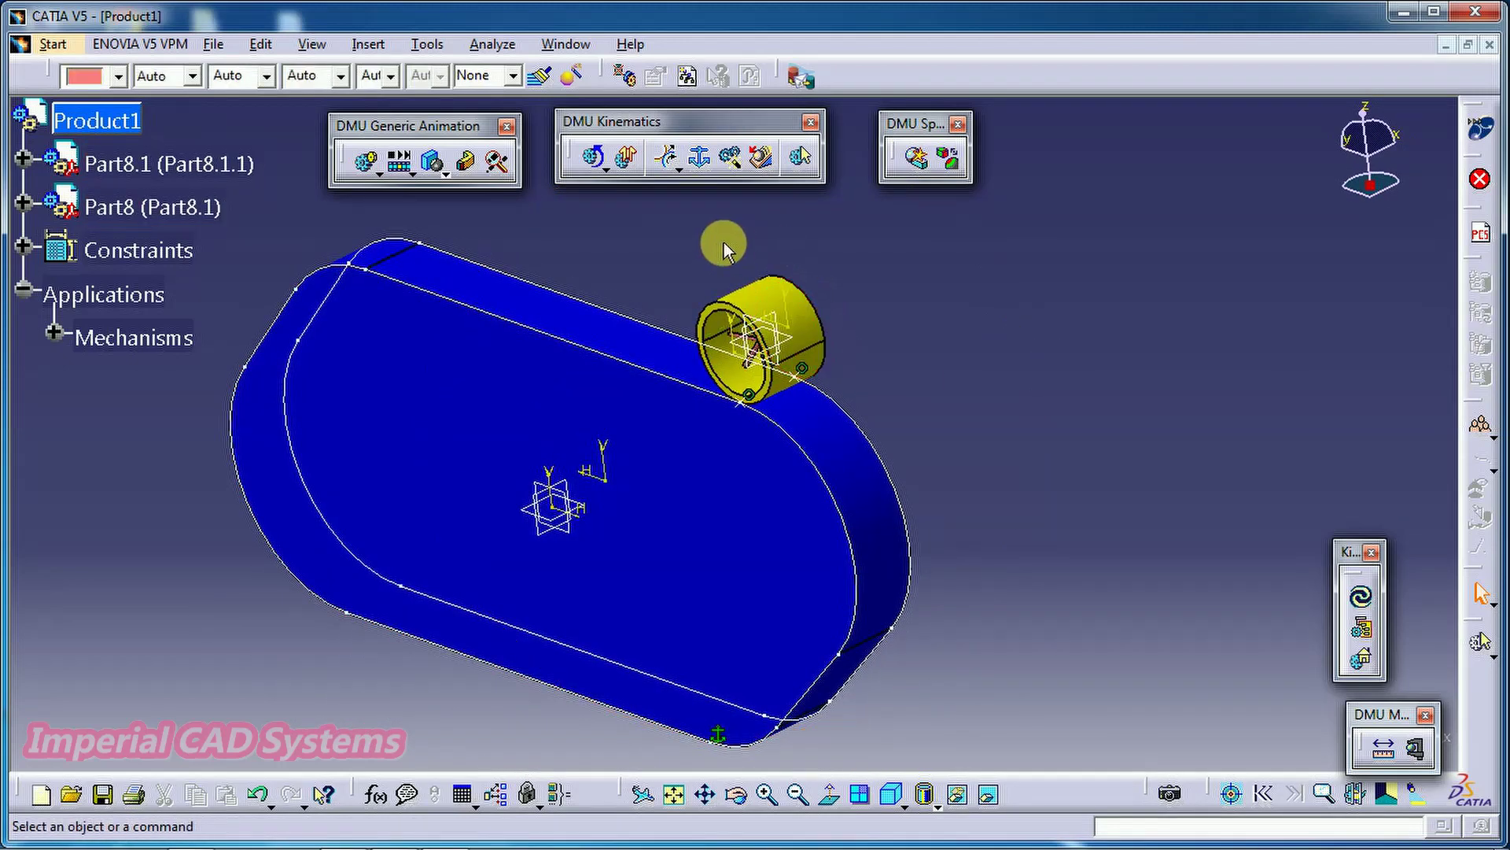
# Create Slide Curve.3 between the plate's Sketch.3 top edge and the roller's front rim
pyautogui.click(668, 162)
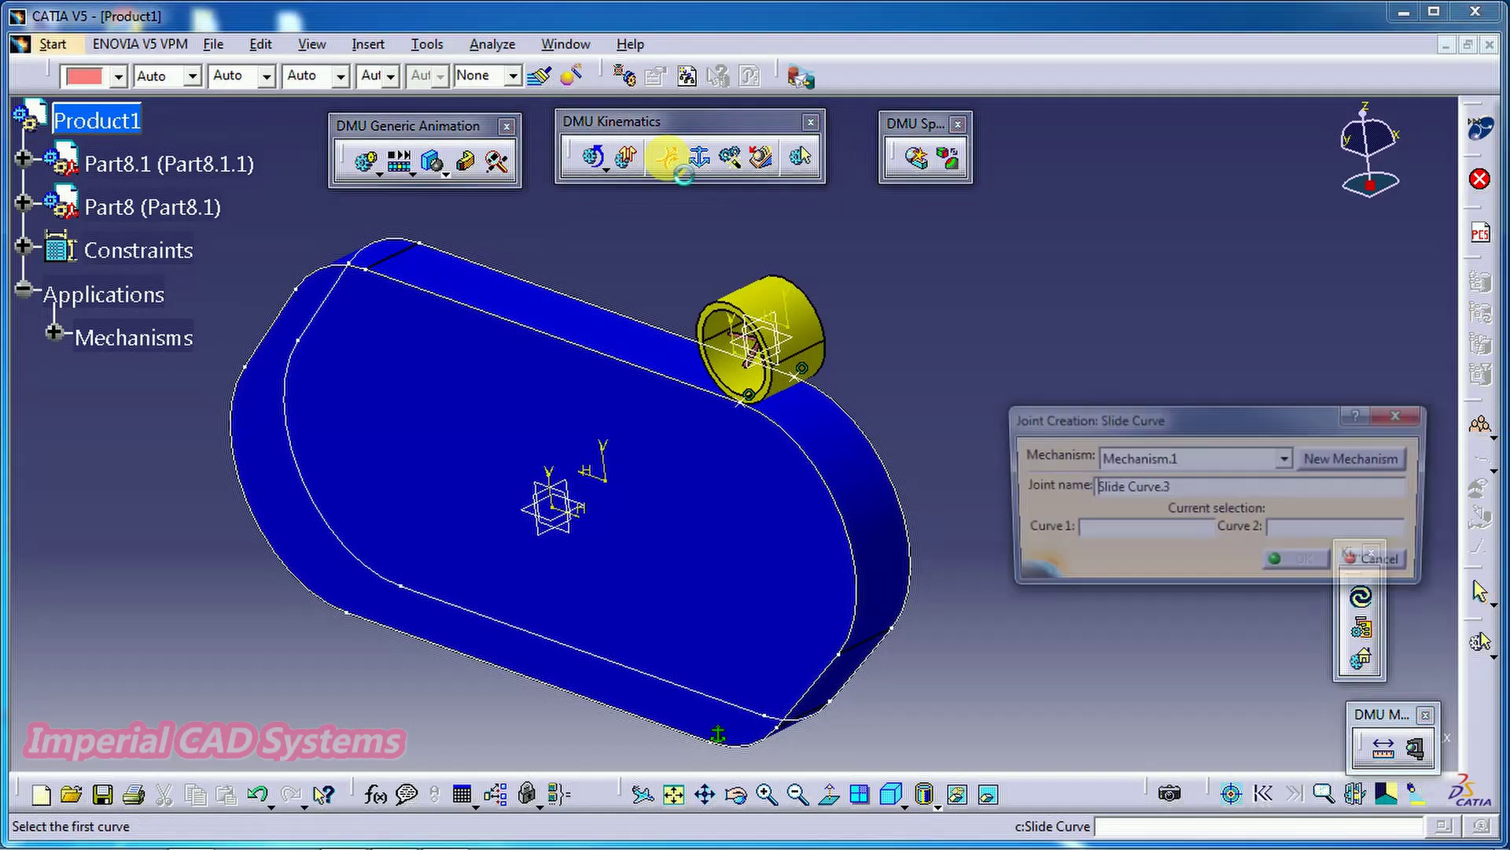
pyautogui.click(366, 269)
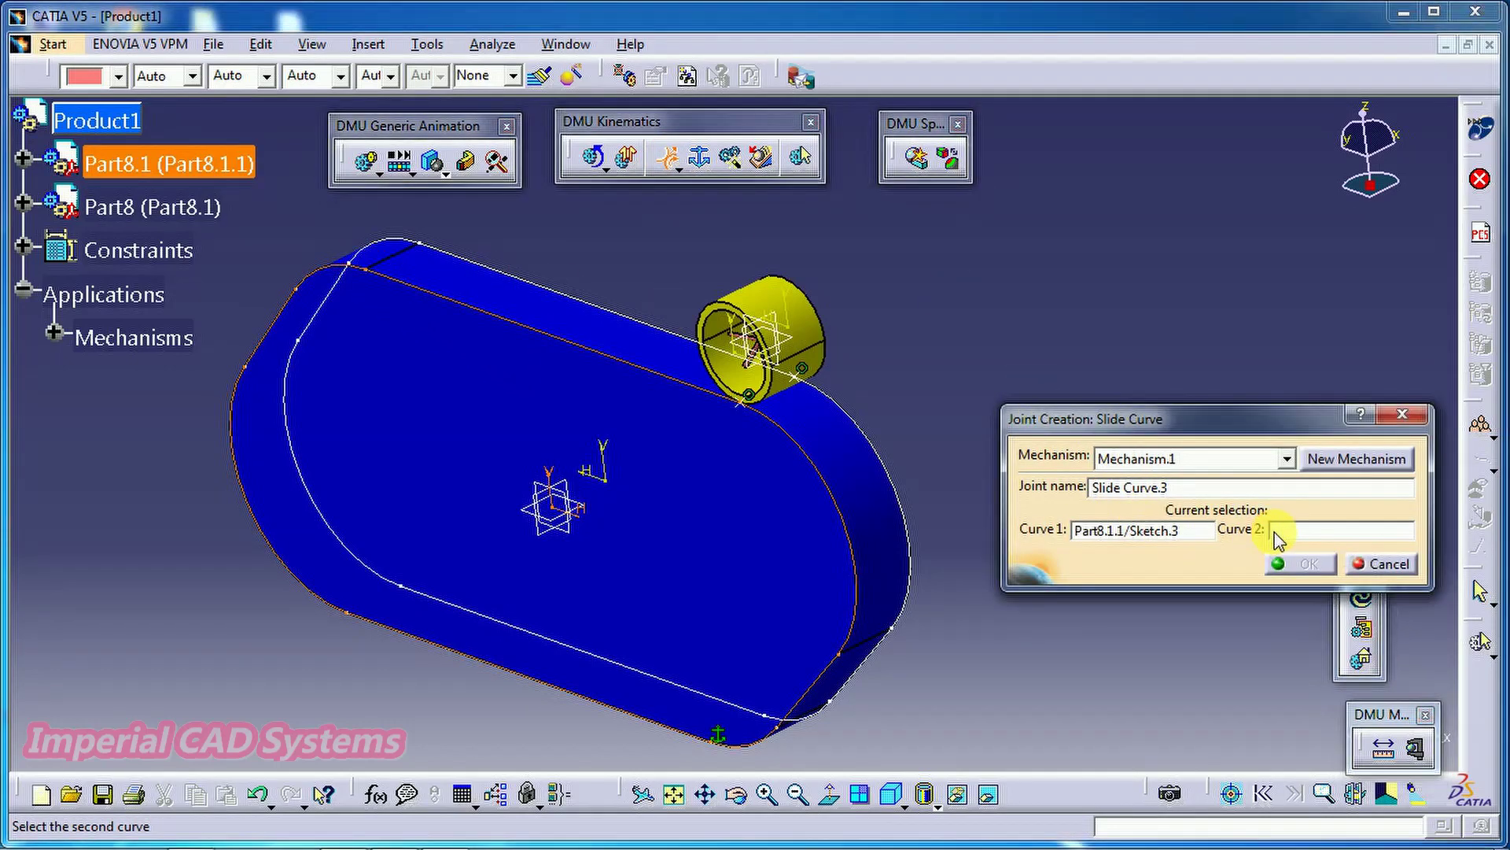
pyautogui.moveTo(870, 453); pyautogui.dragTo(1254, 469, button='middle')
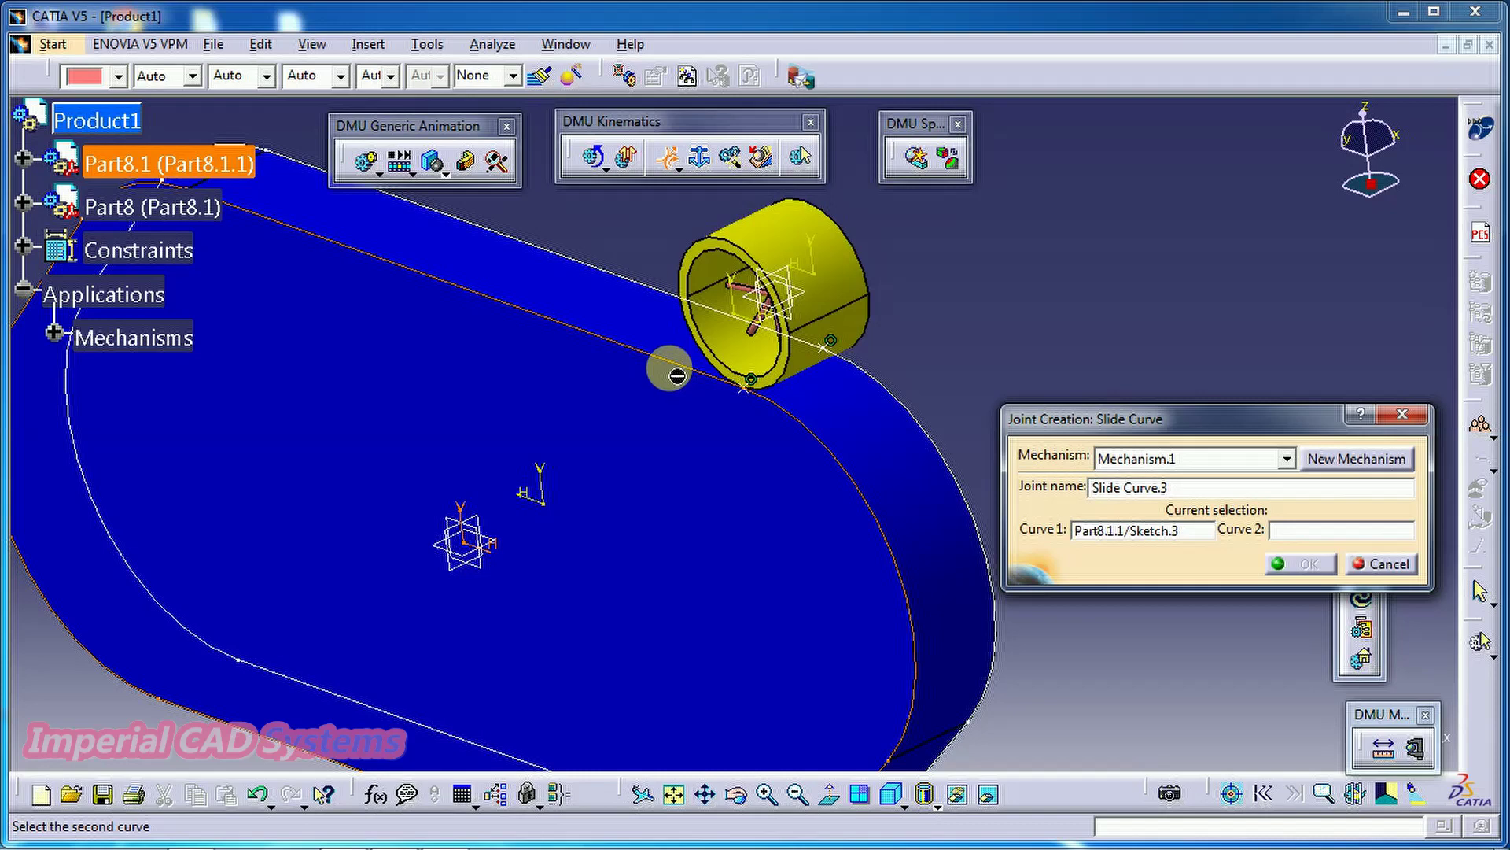
pyautogui.click(710, 244)
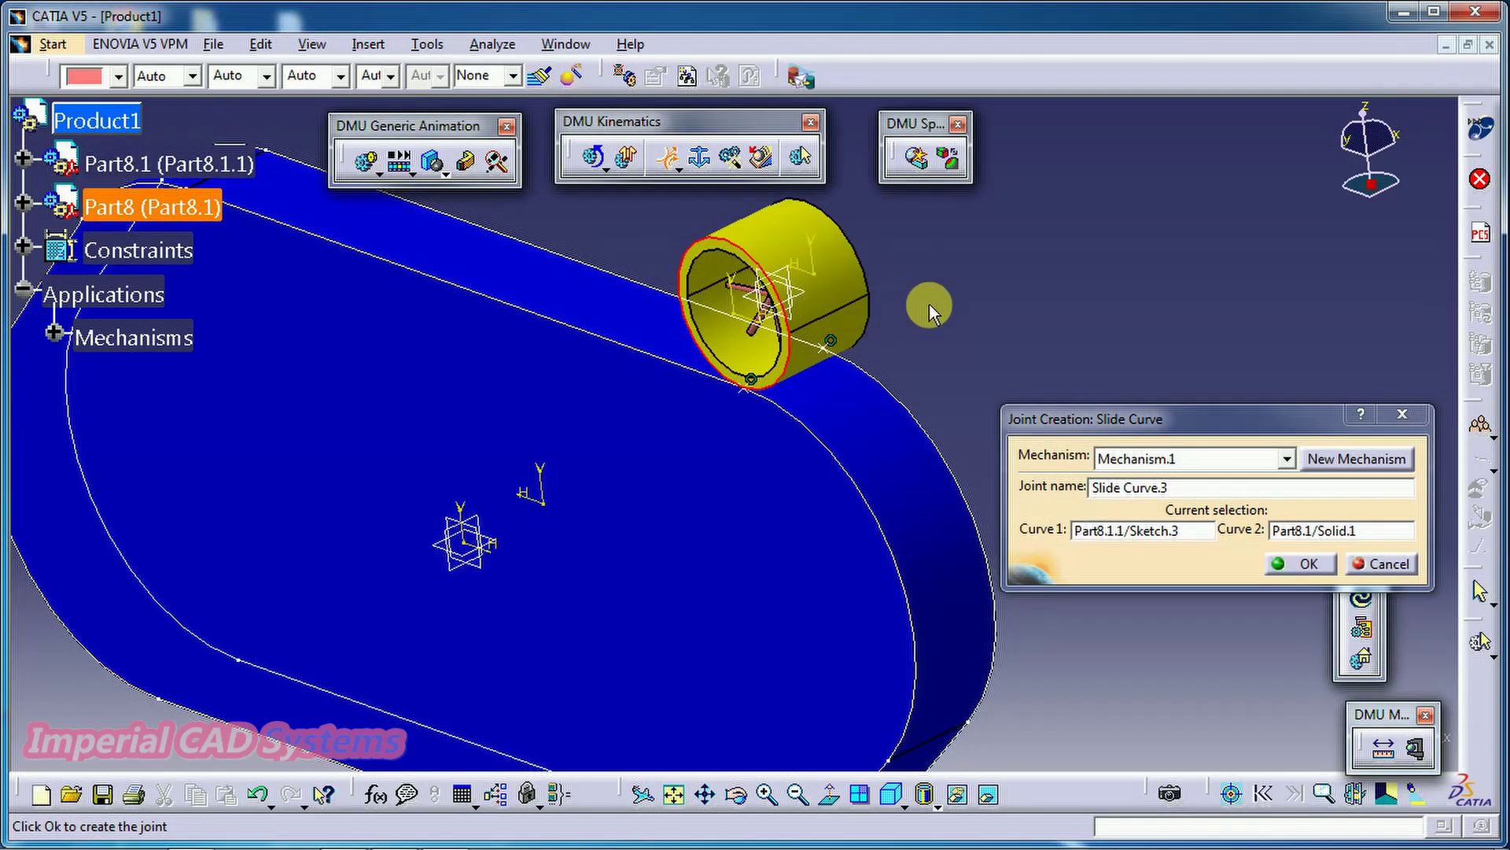
pyautogui.click(1304, 563)
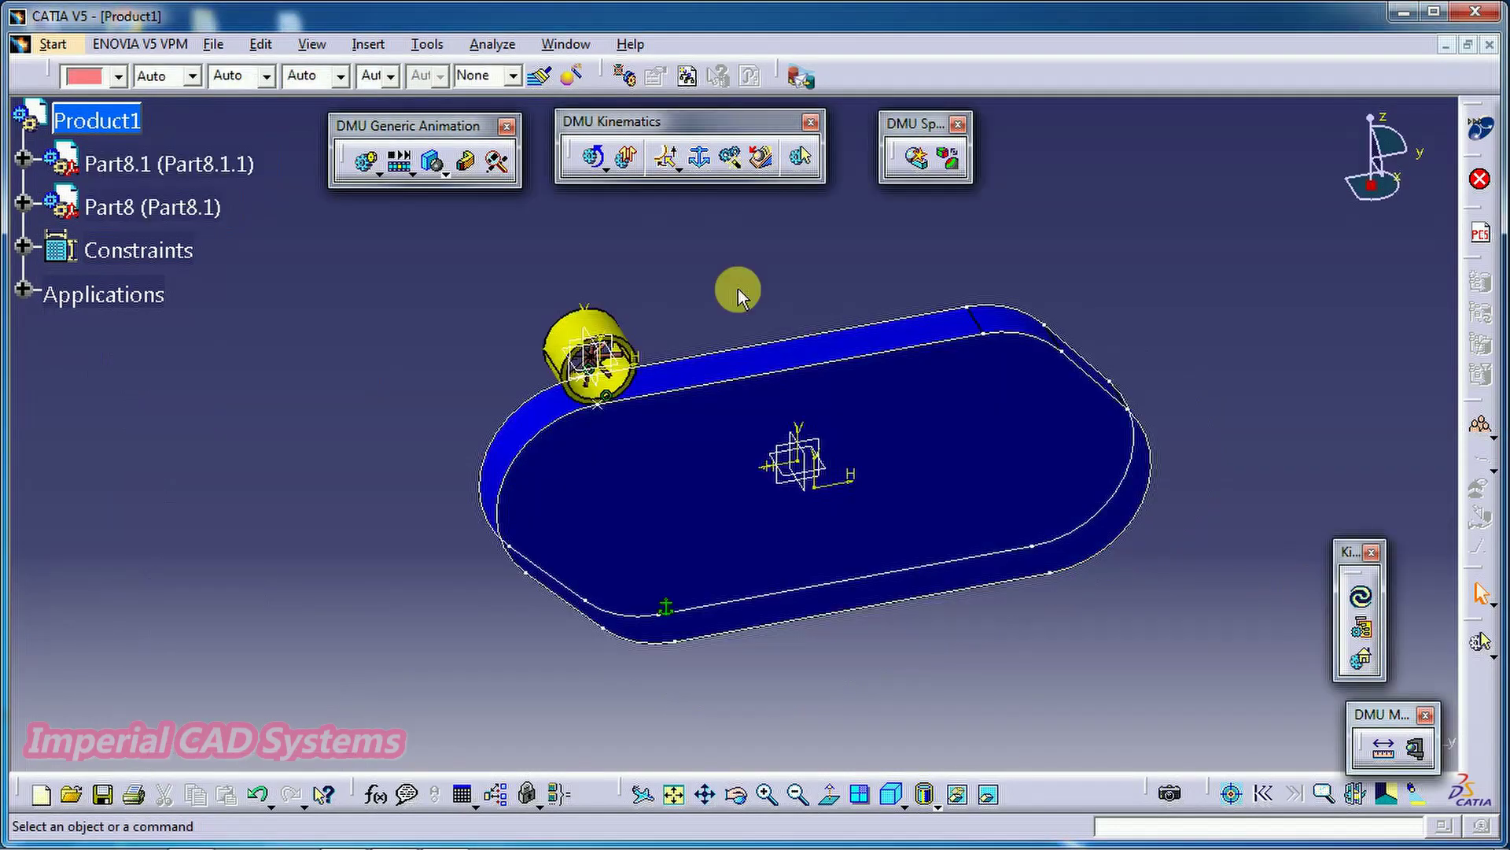
pyautogui.moveTo(733, 292)
pyautogui.mouseDown(button='middle')
pyautogui.moveTo(692, 307)
pyautogui.moveTo(733, 320)
pyautogui.mouseUp(button='middle')
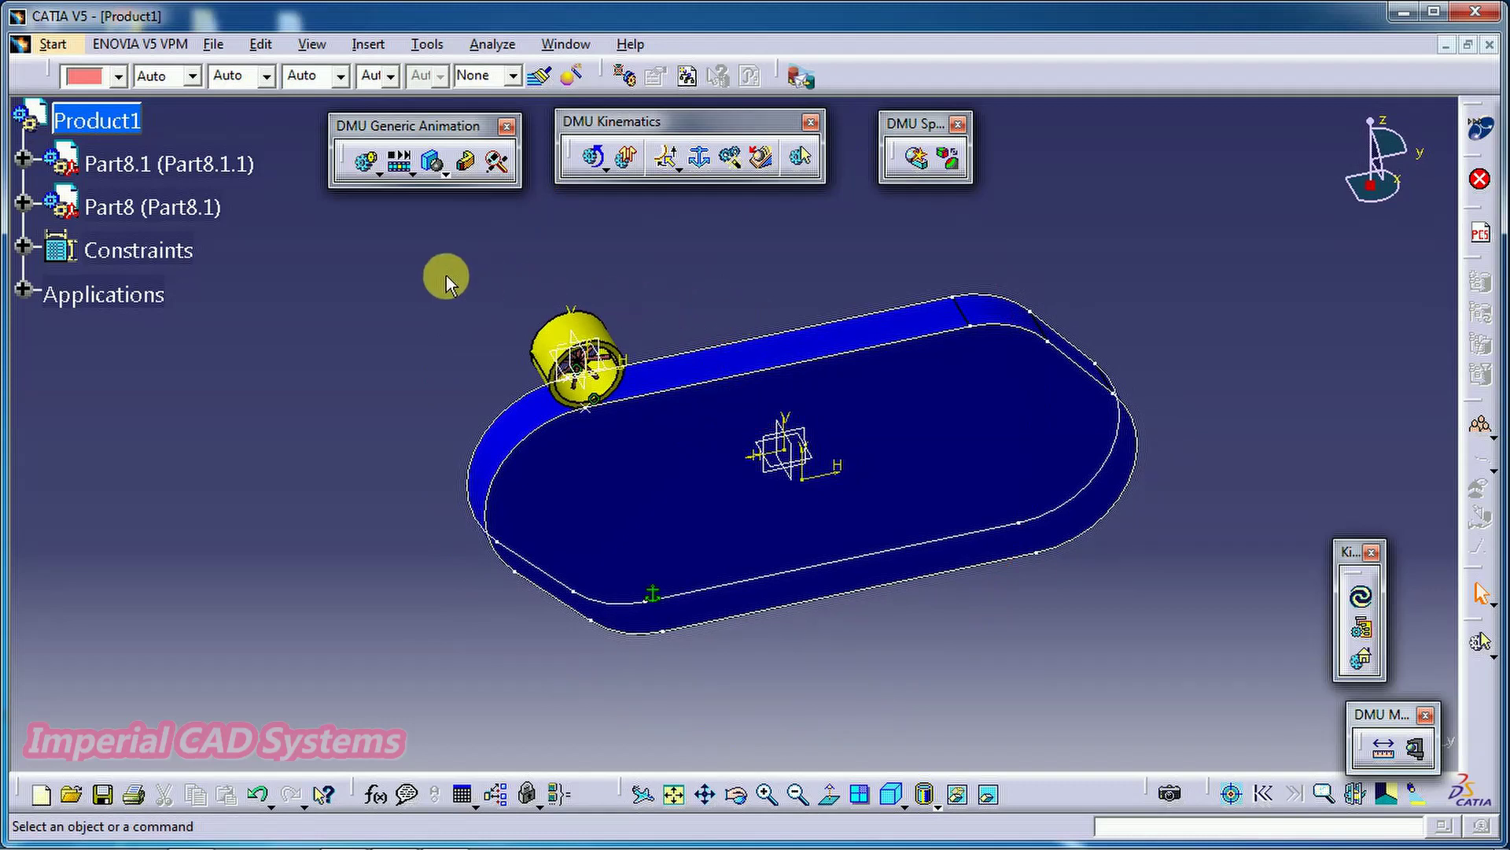
pyautogui.click(23, 292)
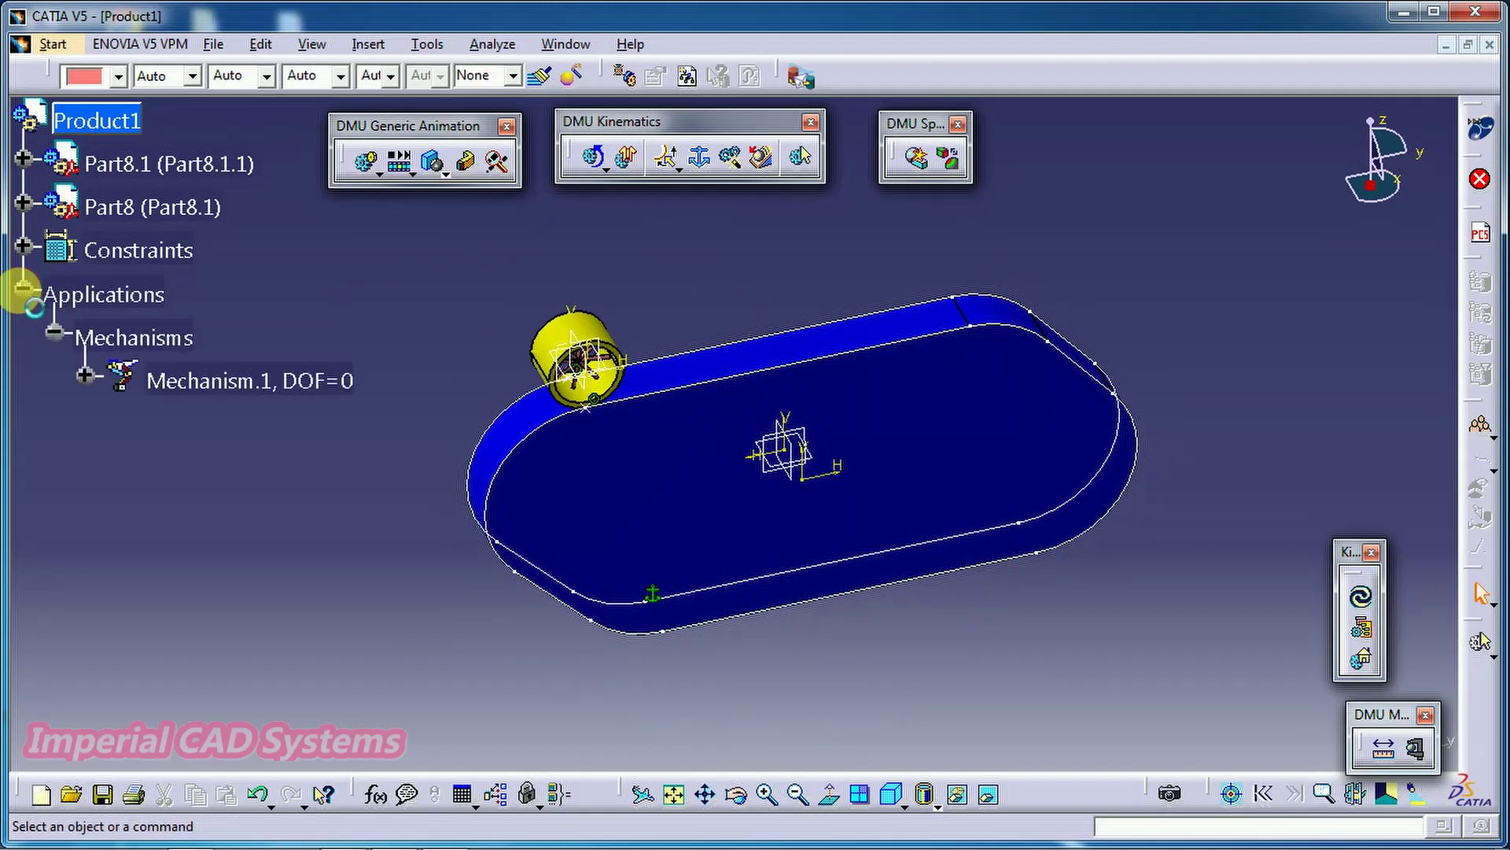
pyautogui.click(85, 376)
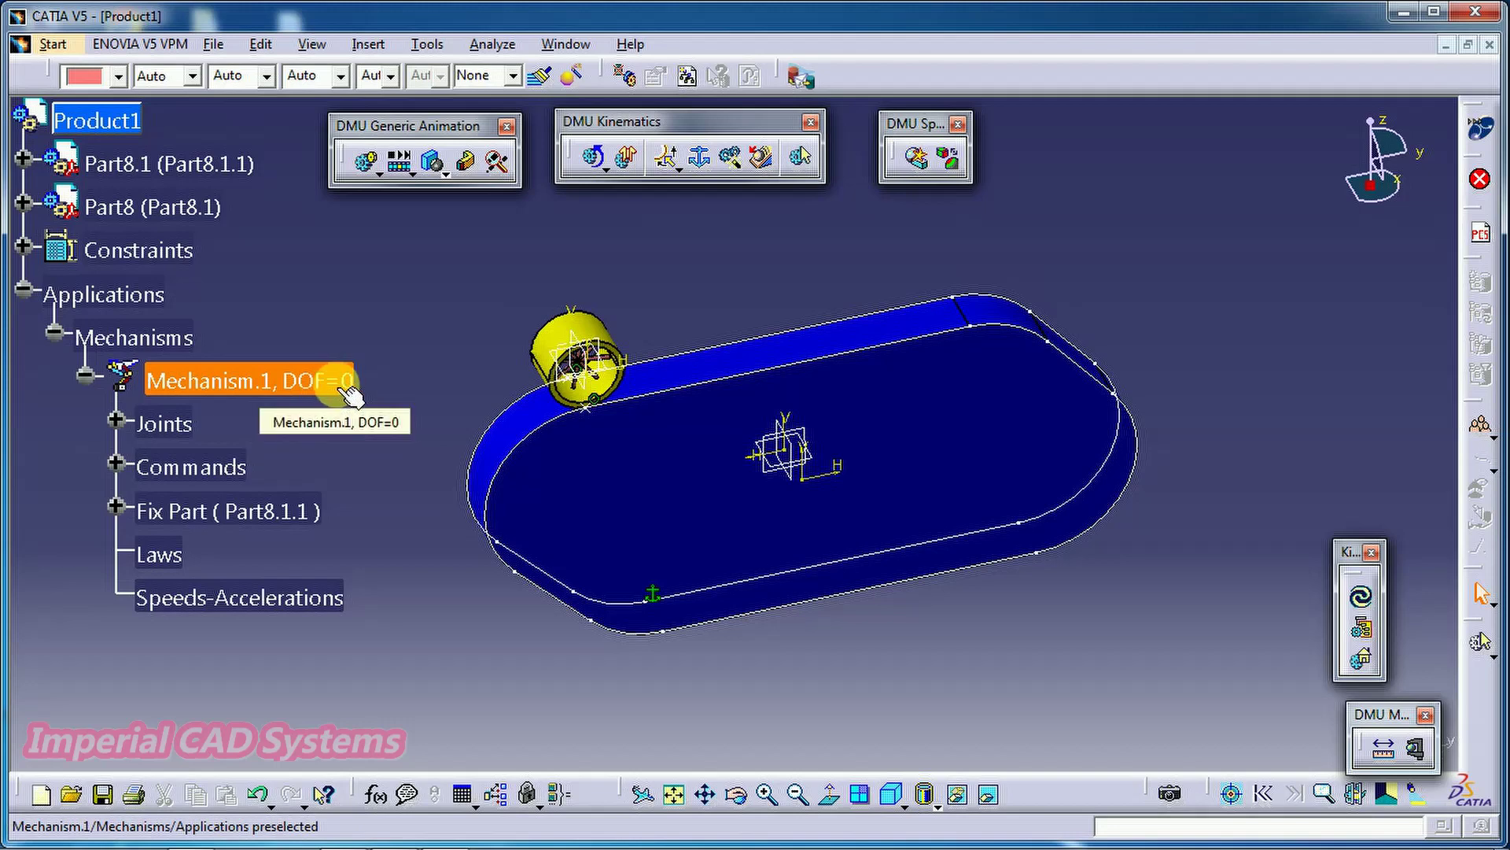
pyautogui.click(115, 421)
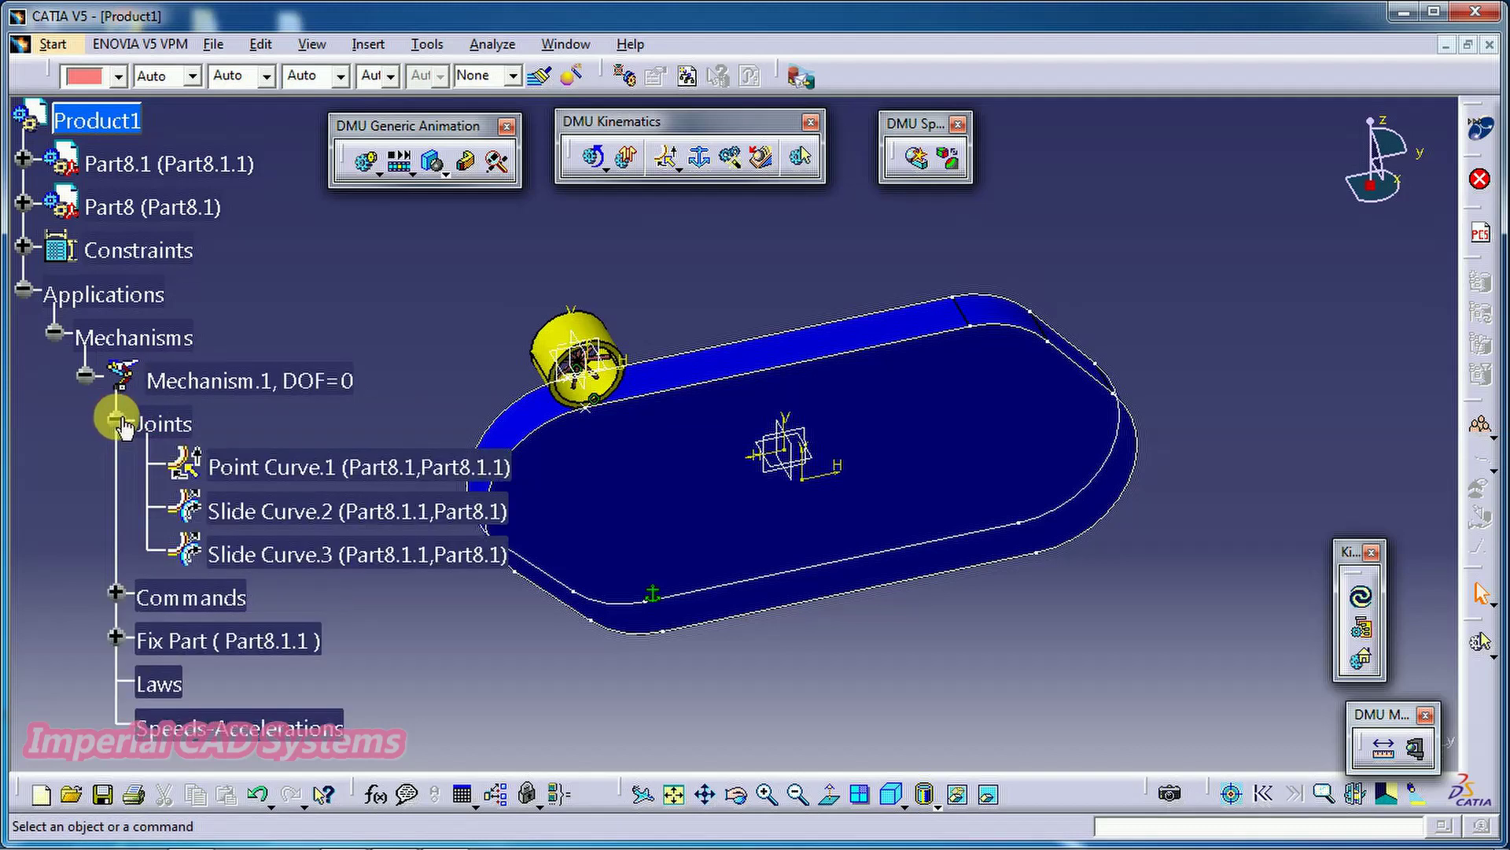
pyautogui.click(284, 469)
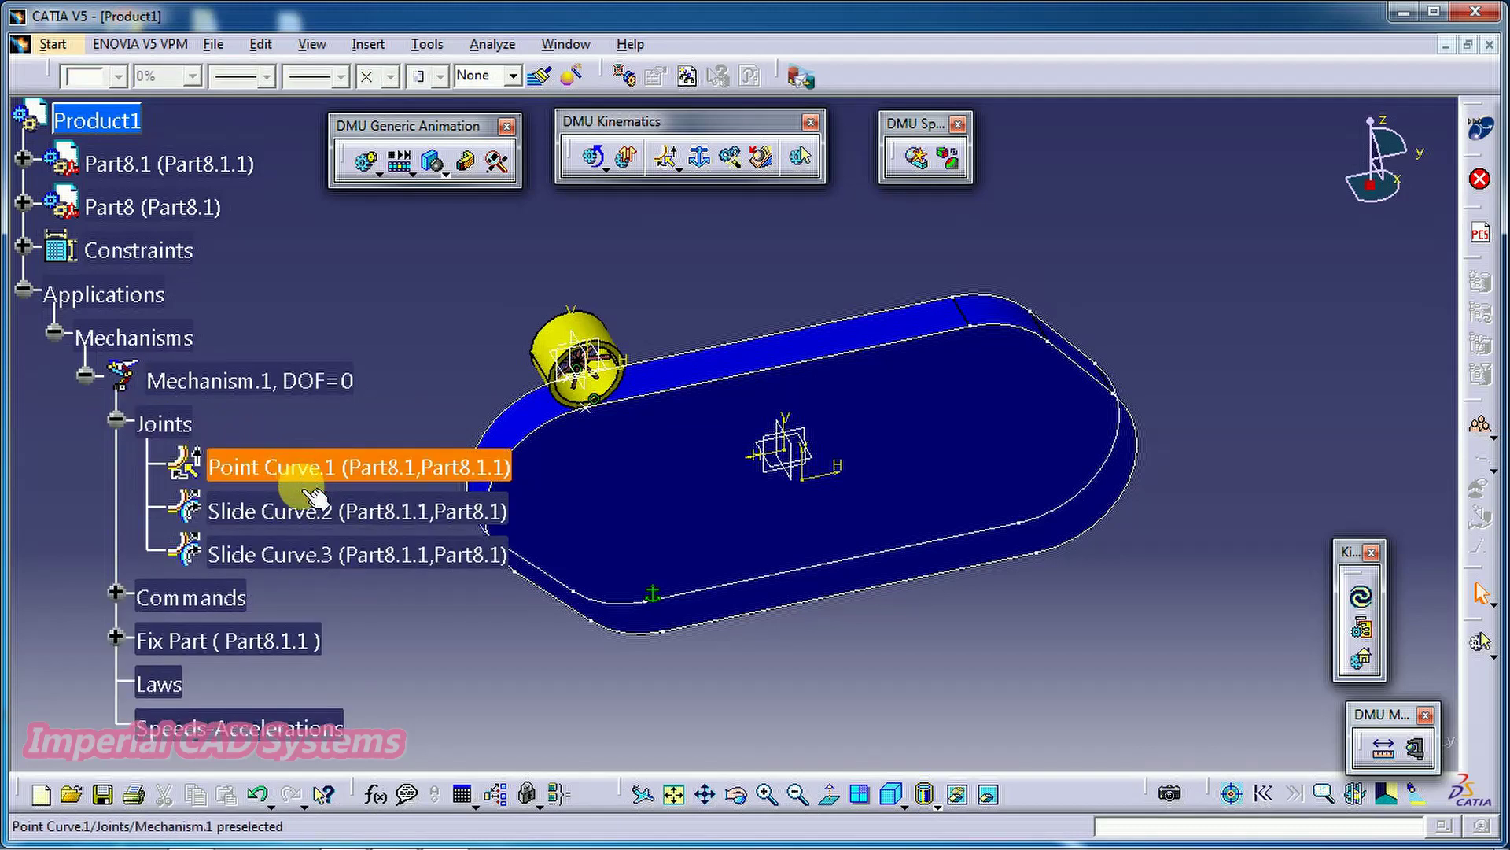
pyautogui.keyDown('ctrl'); pyautogui.click(307, 515); pyautogui.keyUp('ctrl')
pyautogui.click(299, 552)
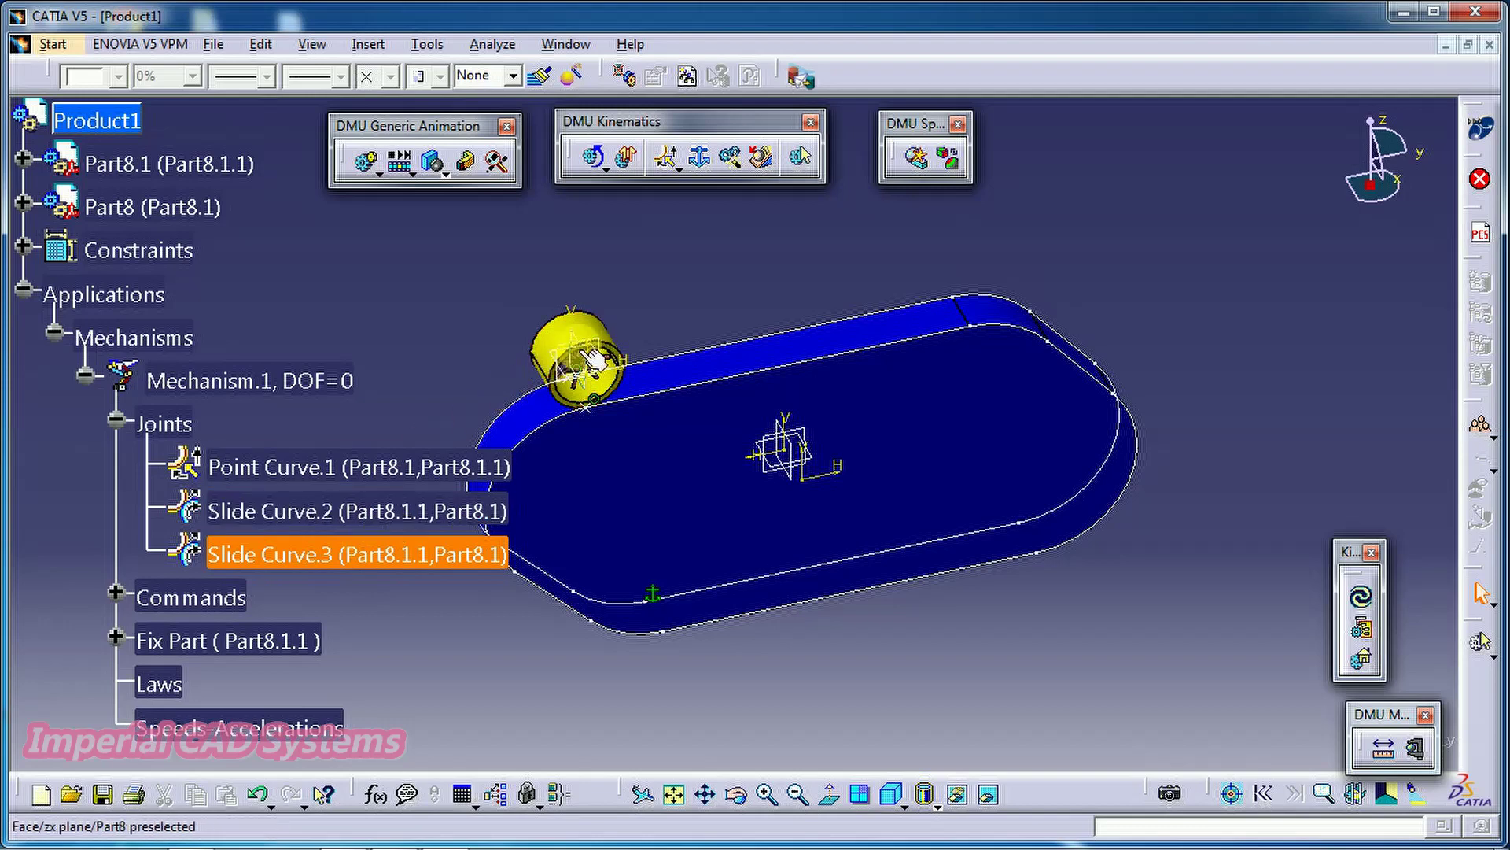
pyautogui.click(665, 347)
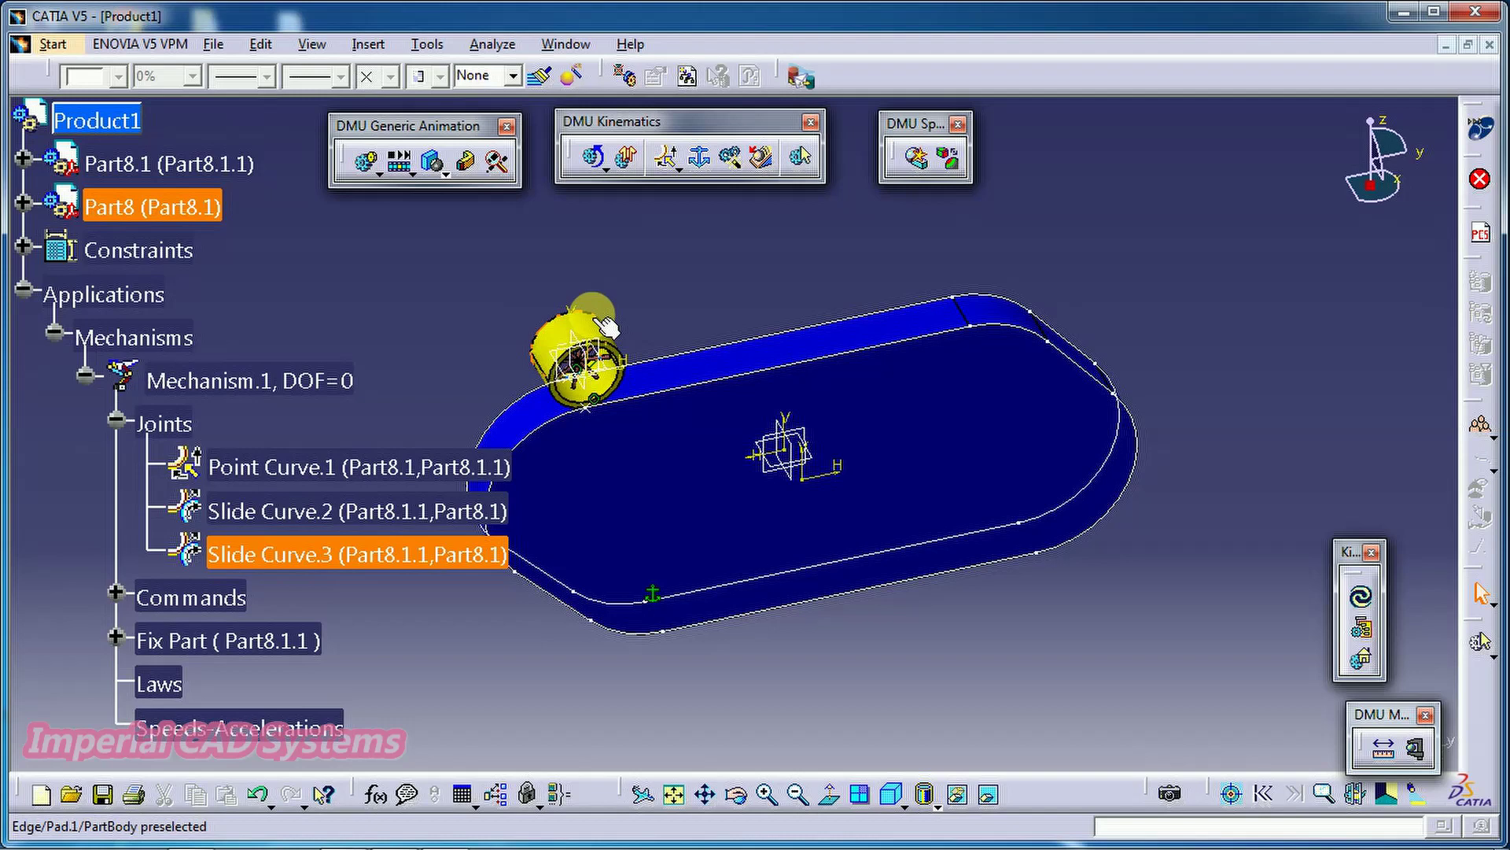
# Start Simulation.1 with Mechanism.1 as the simulation object
pyautogui.click(24, 290)
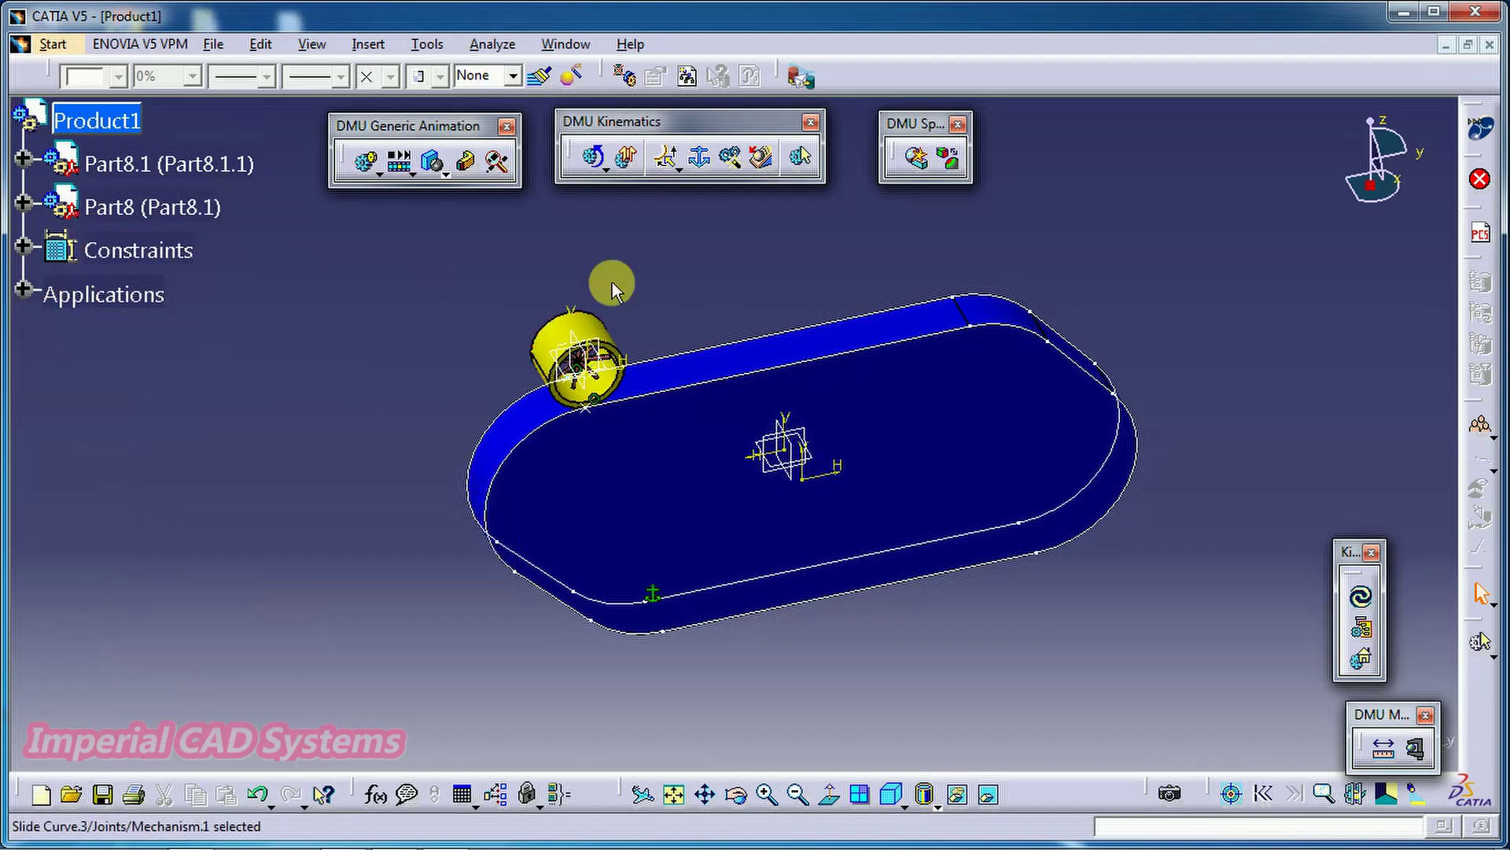
pyautogui.moveTo(816, 297); pyautogui.dragTo(739, 330, button='middle')
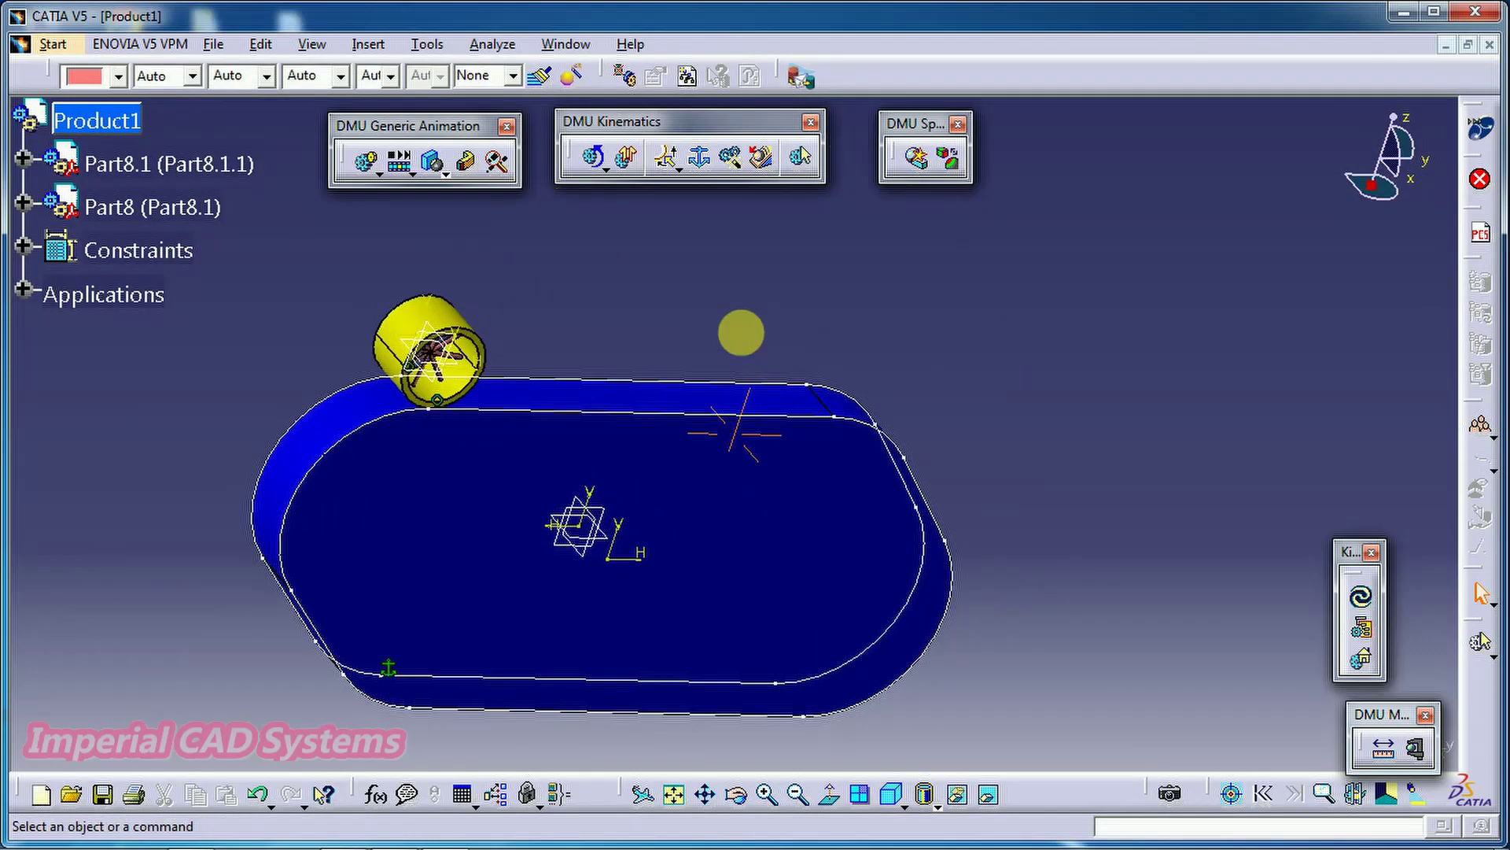
pyautogui.click(367, 164)
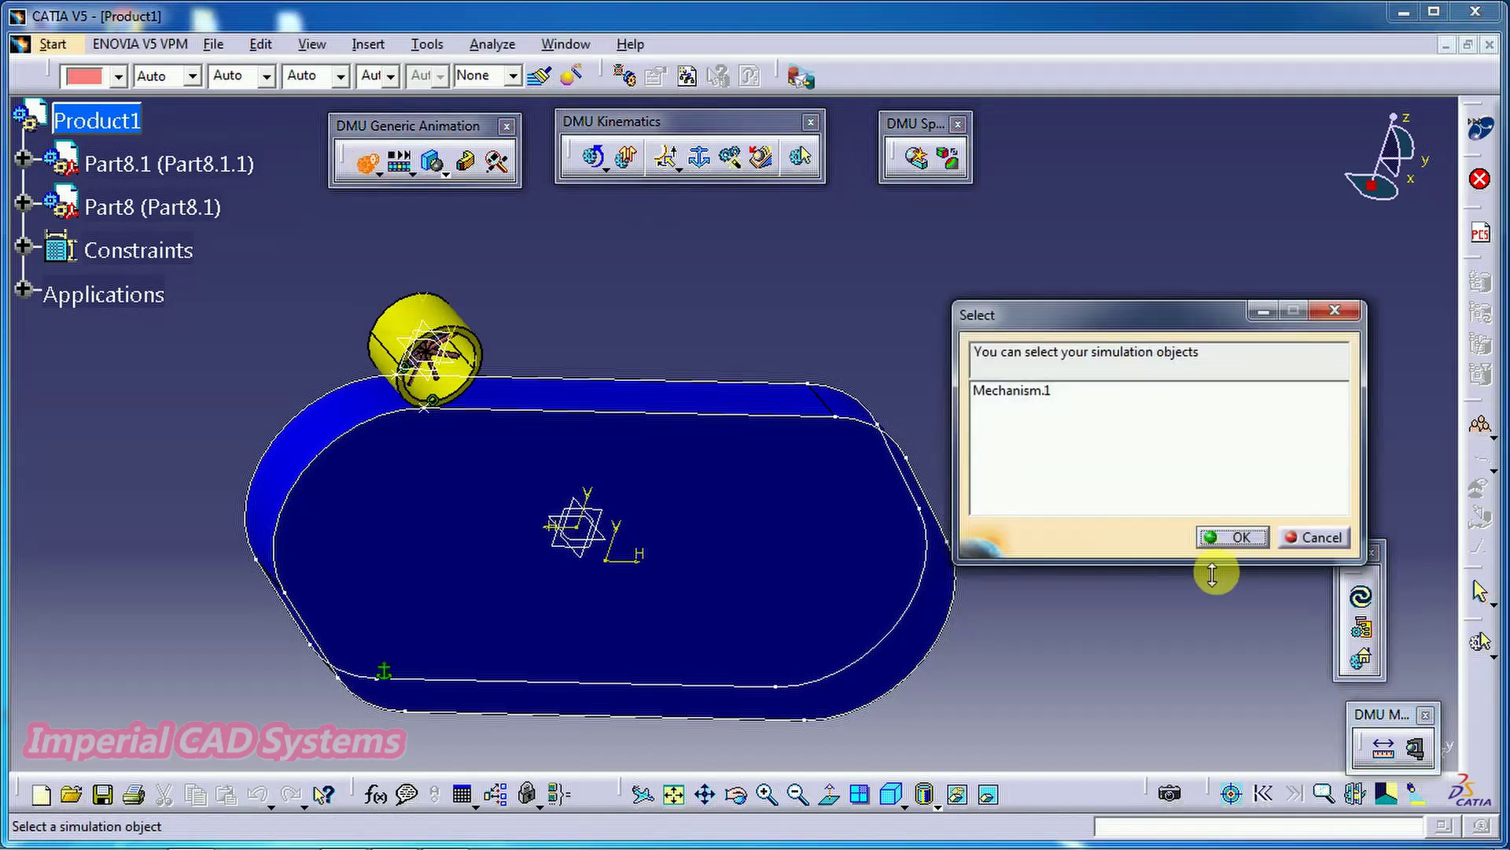
pyautogui.click(1030, 391)
pyautogui.click(1239, 537)
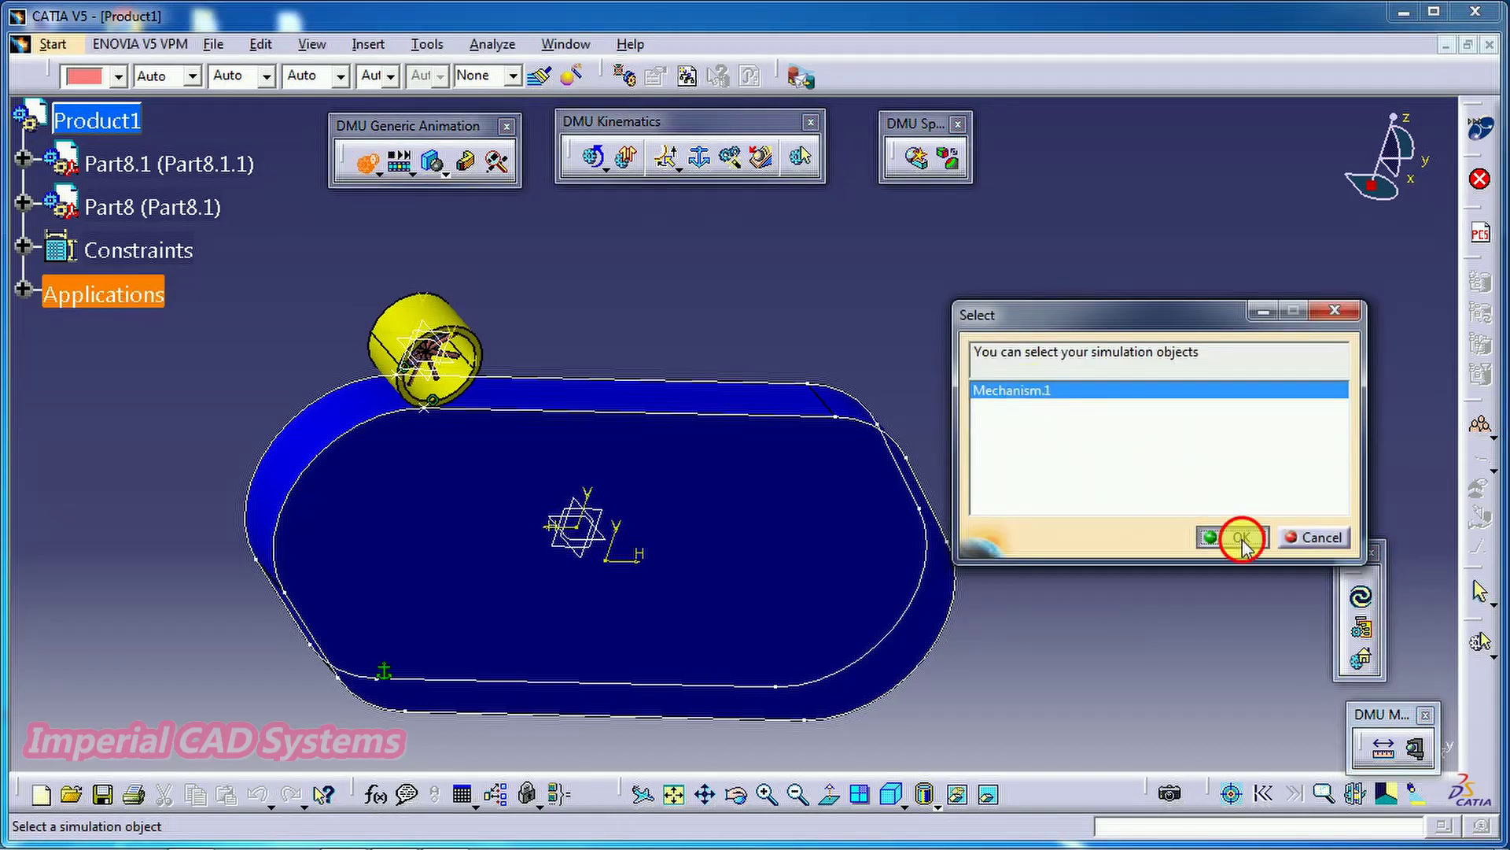
pyautogui.rightClick(897, 551)
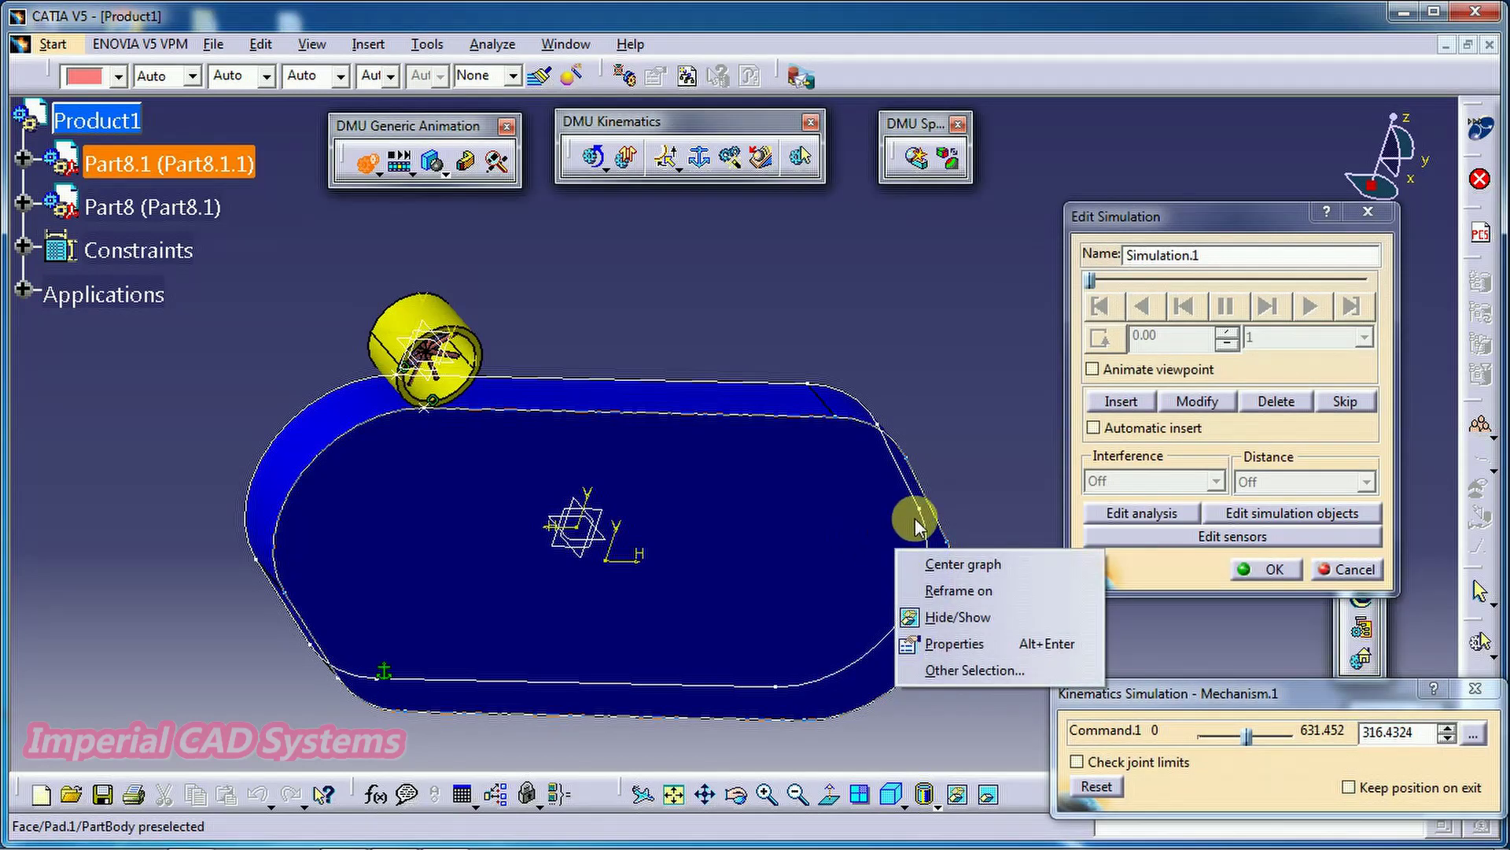
pyautogui.click(1023, 448)
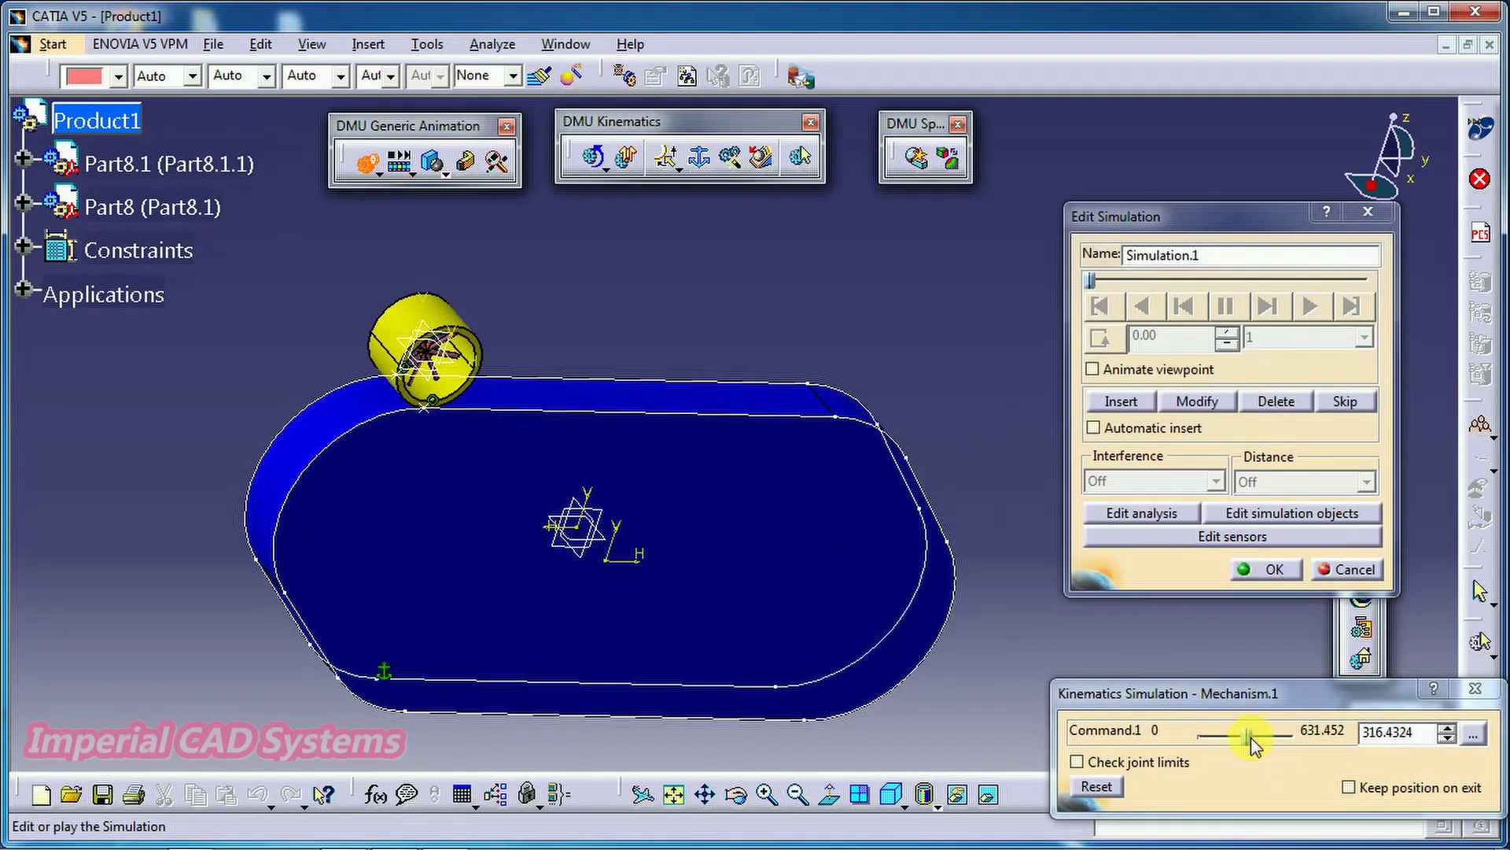
# Drive Command.1 to move the roller around the track, reset, and close the simulation
pyautogui.moveTo(1250, 738); pyautogui.dragTo(1311, 738)
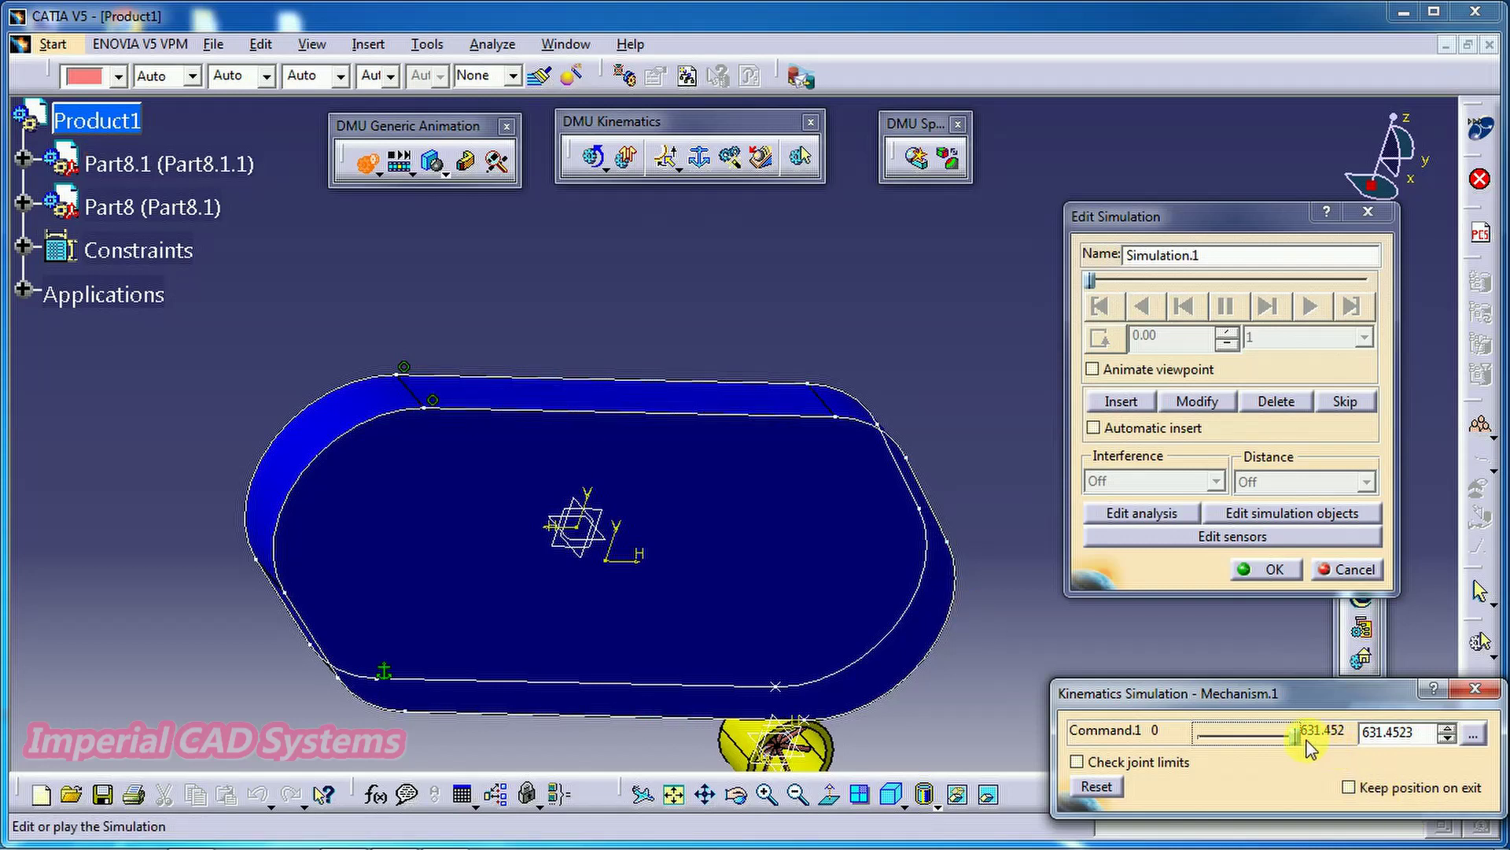
pyautogui.click(1121, 788)
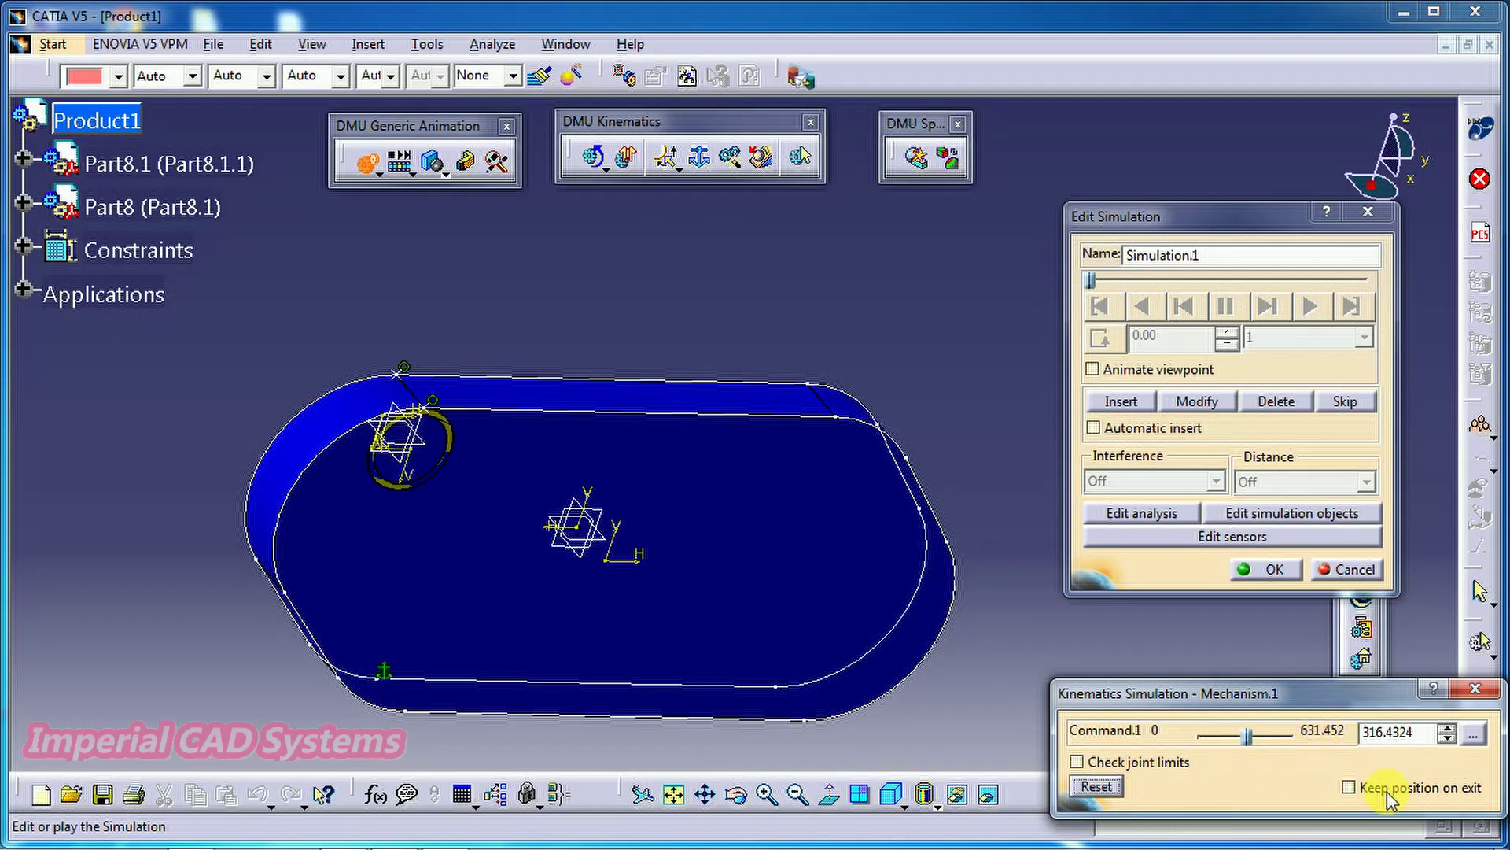
pyautogui.click(1475, 688)
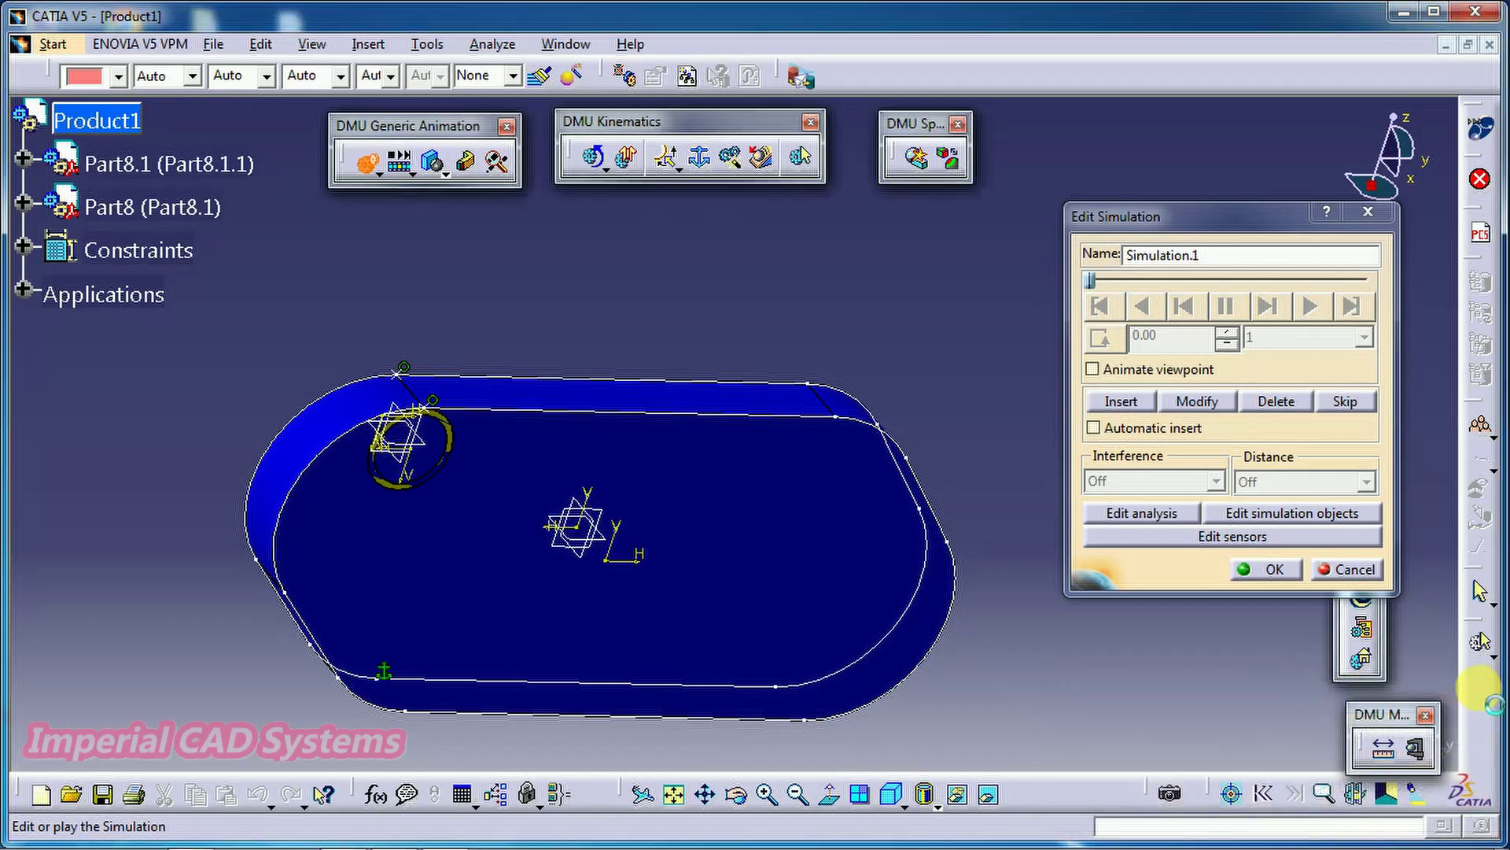
pyautogui.click(1338, 568)
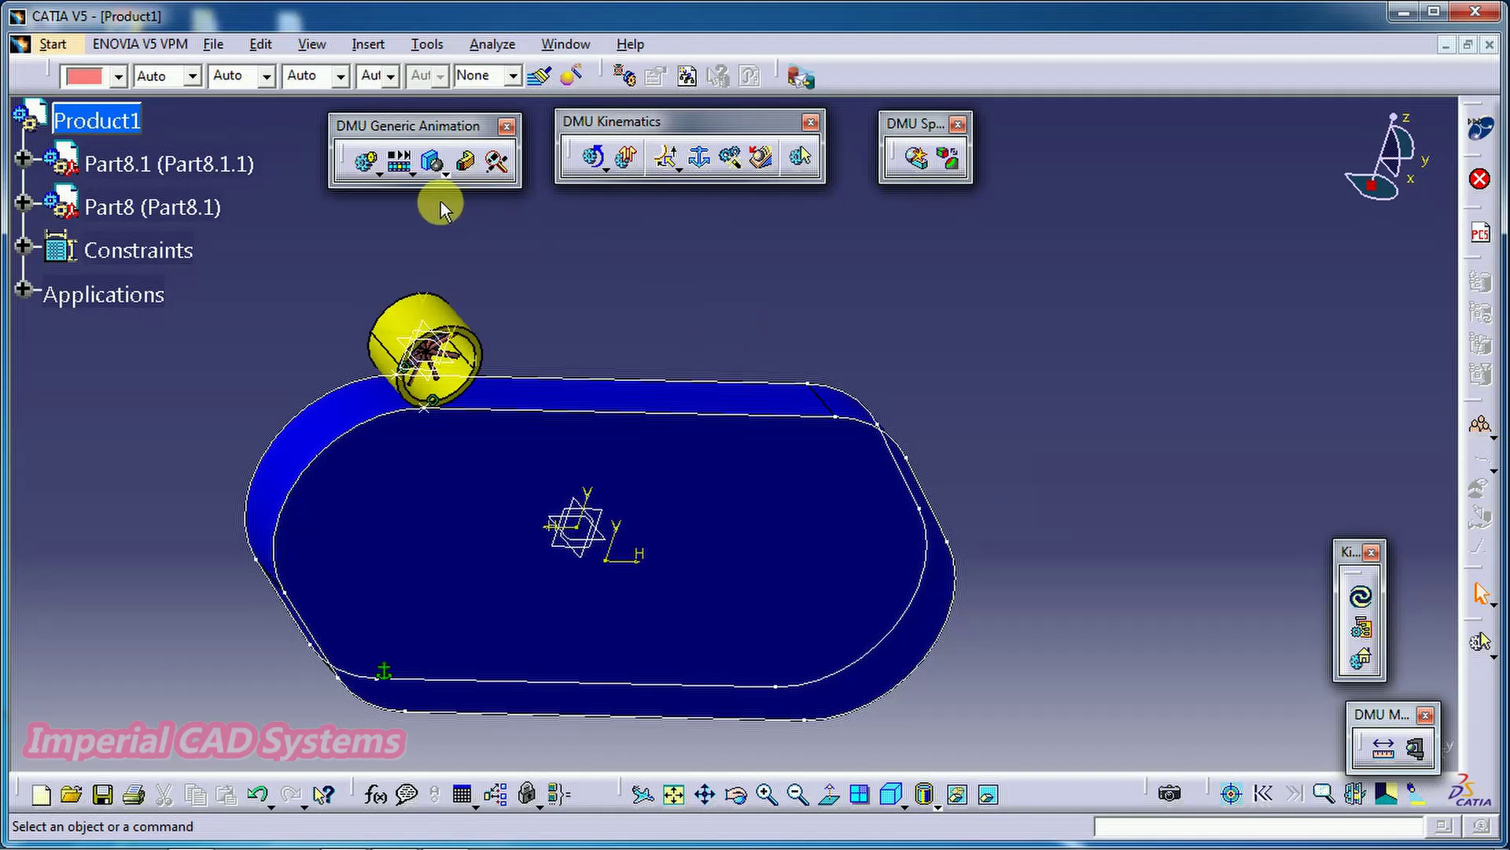
# Reopen a simulation on Mechanism.1
pyautogui.click(363, 163)
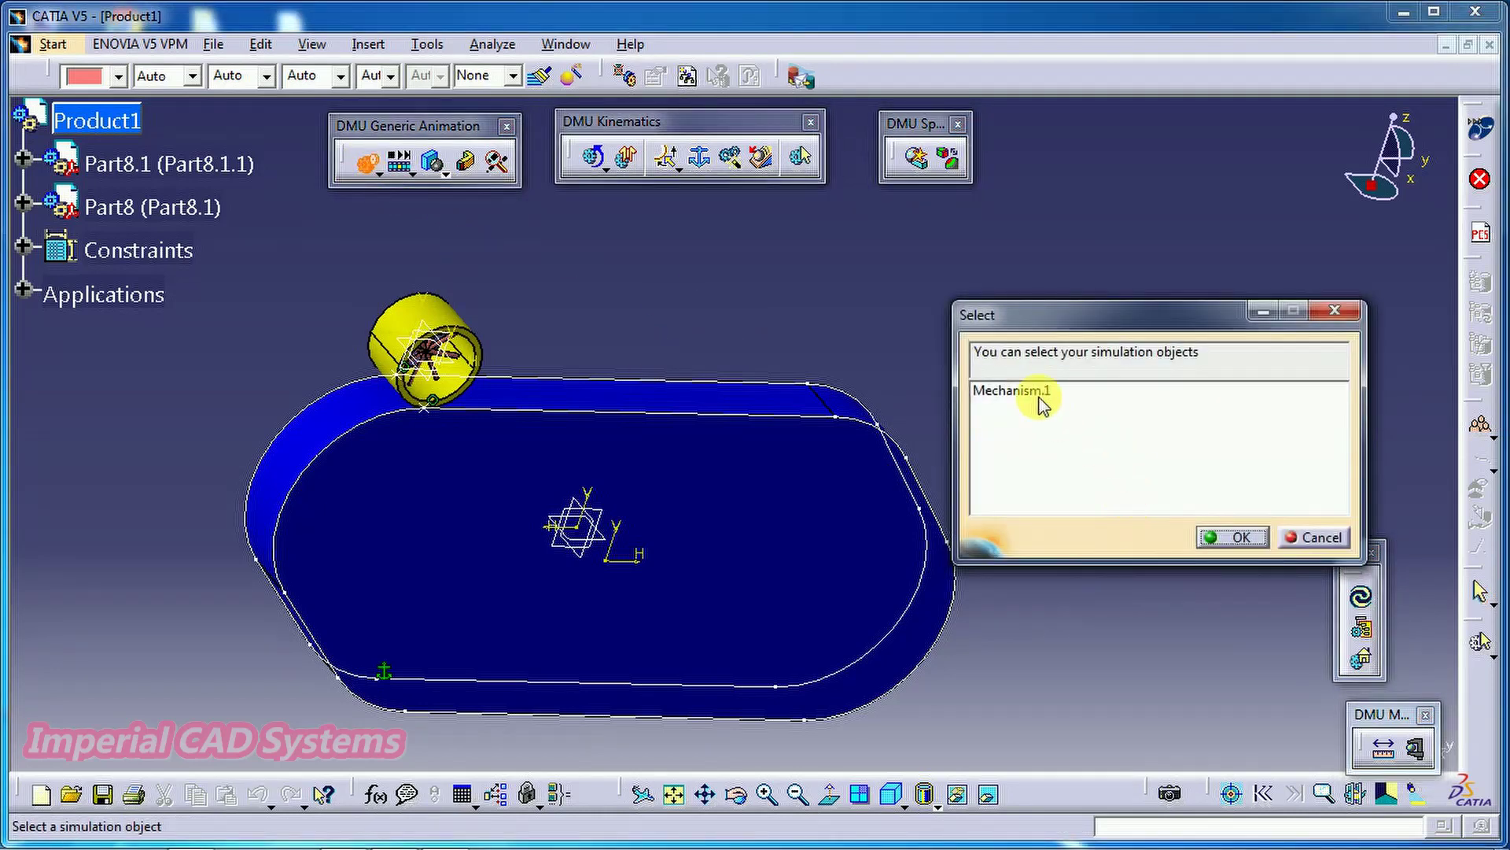
pyautogui.click(1040, 398)
pyautogui.click(1233, 538)
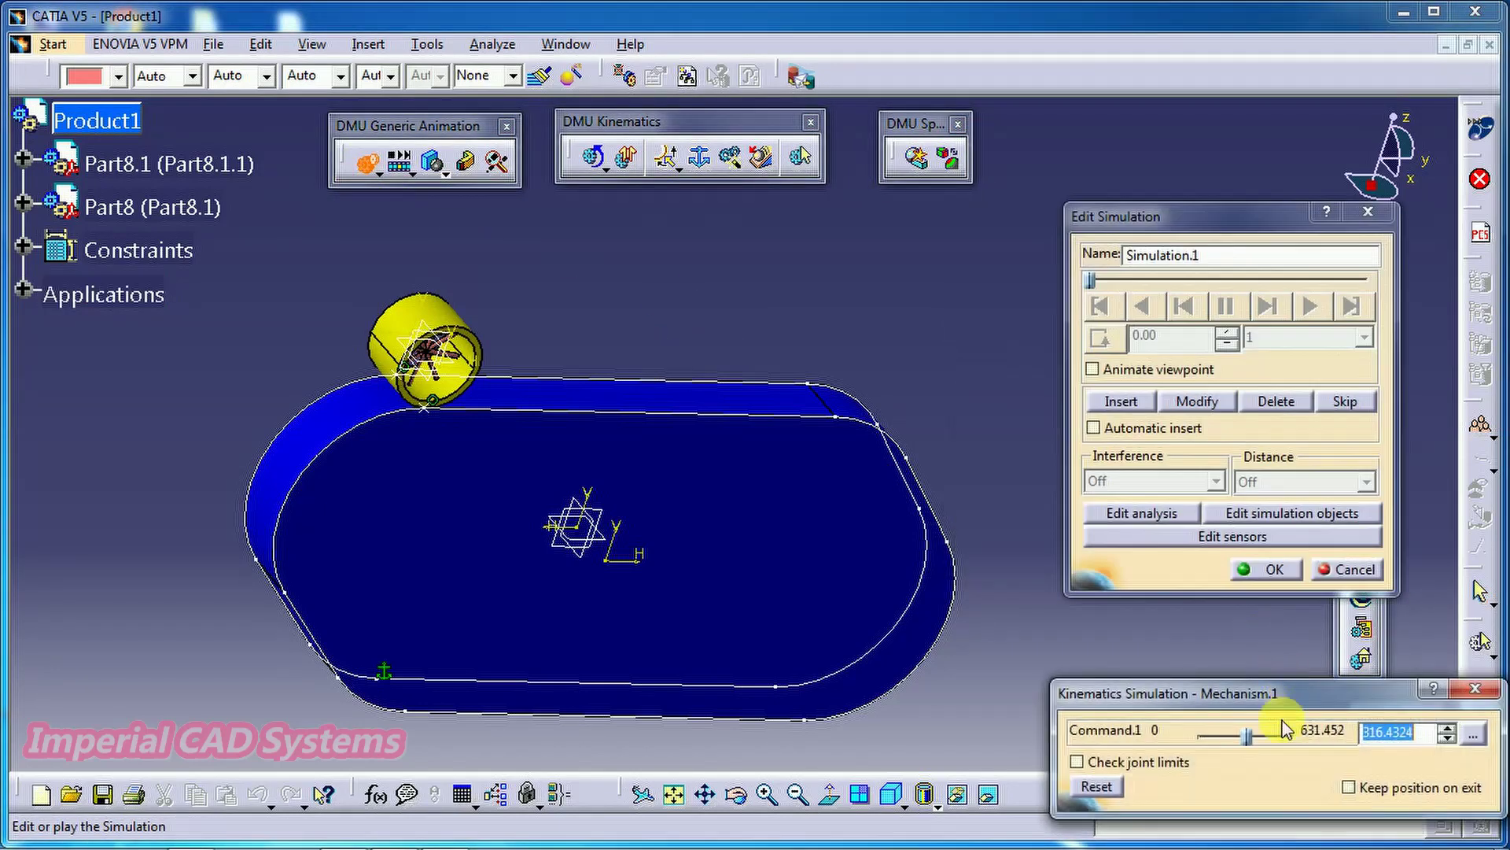
# Set Command.1's highest value to 1100, drive the roller to 1100, and record a step
pyautogui.click(1473, 736)
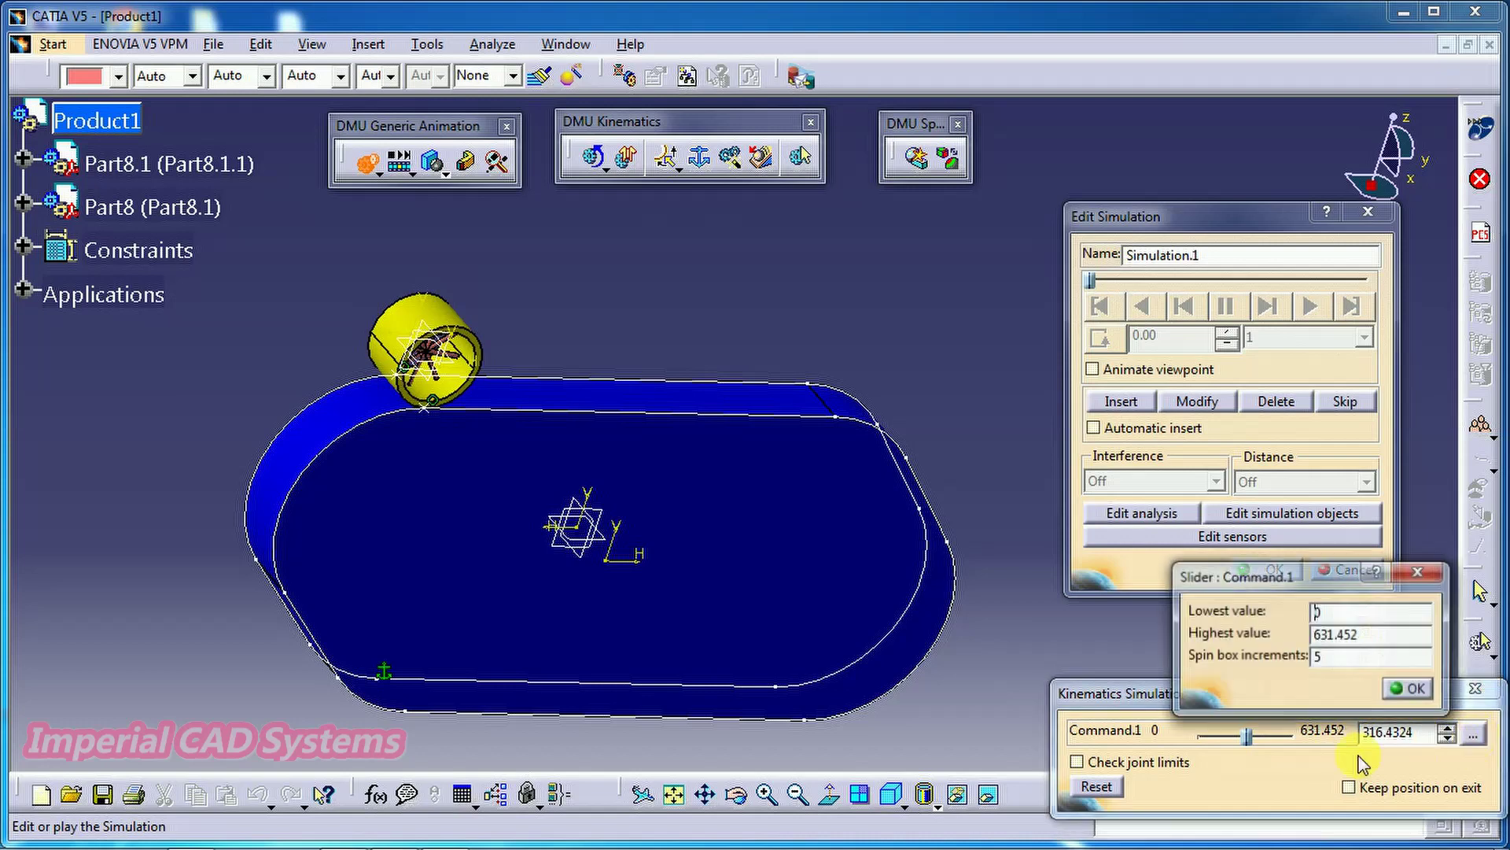
pyautogui.moveTo(1369, 634); pyautogui.dragTo(1253, 634)
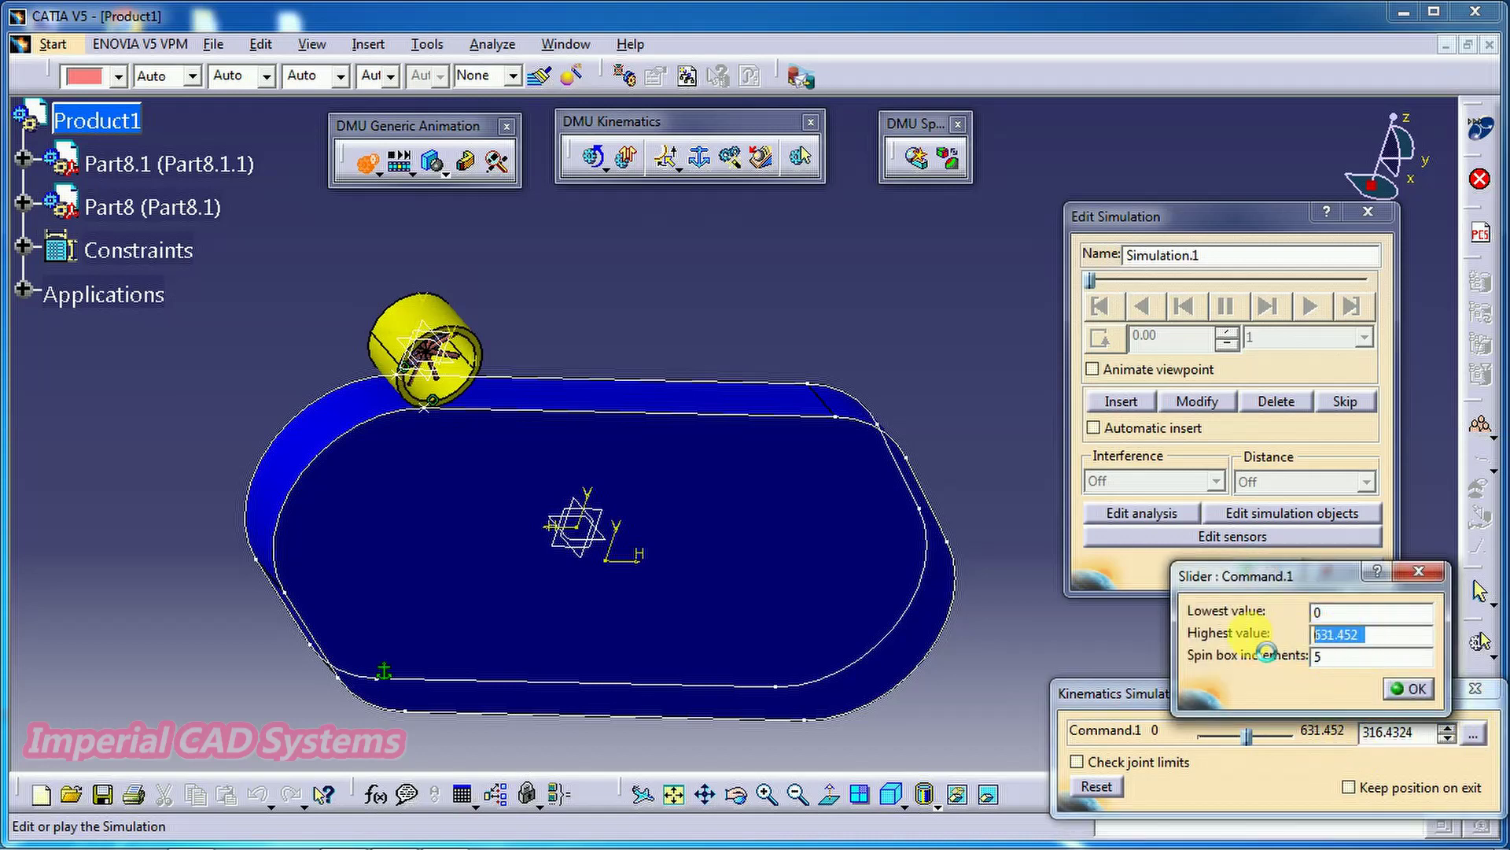
pyautogui.write('1100')
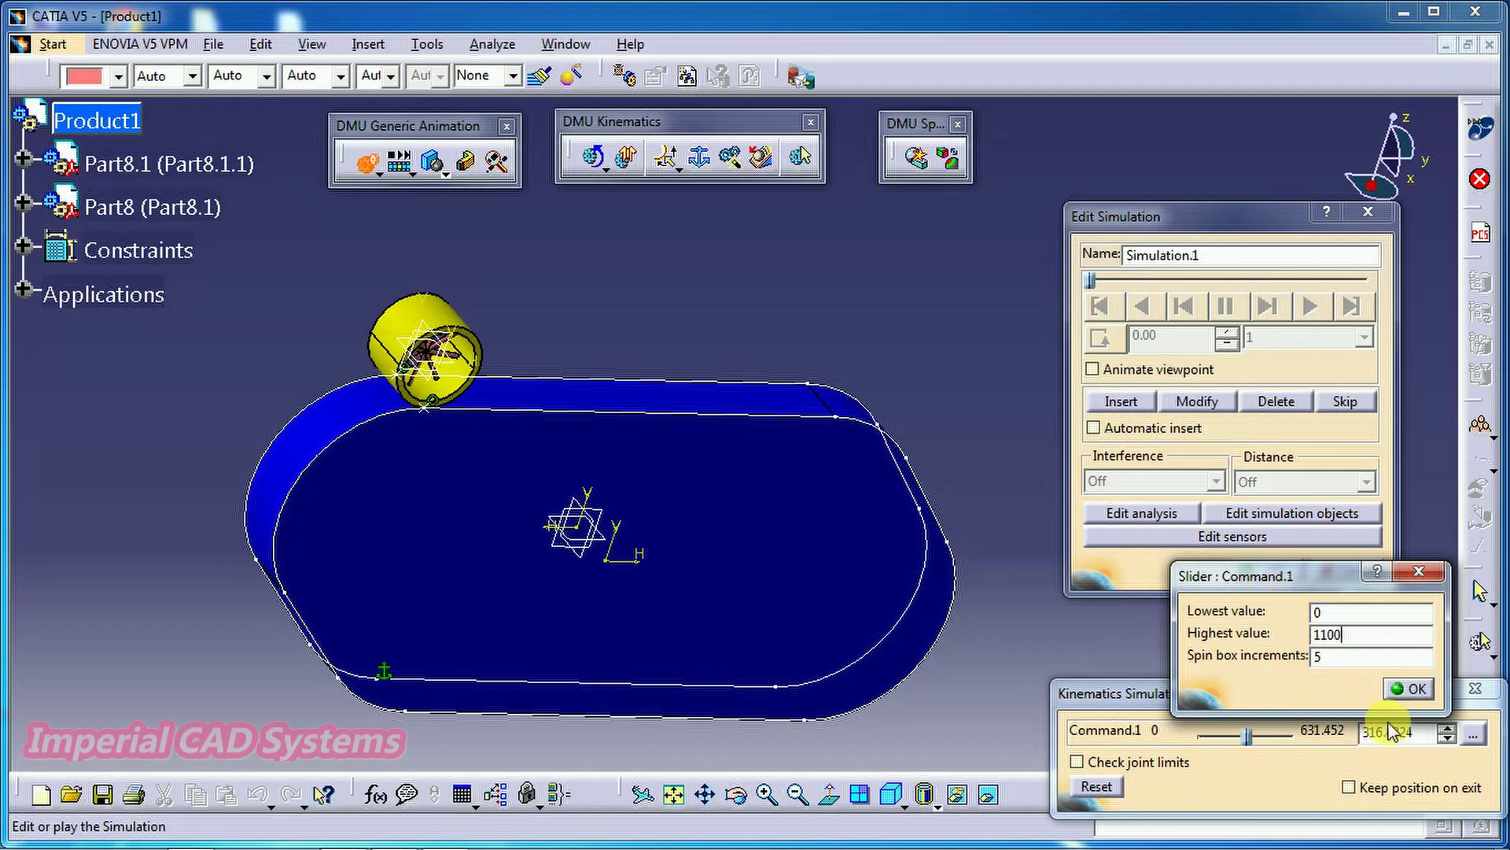
pyautogui.click(1409, 689)
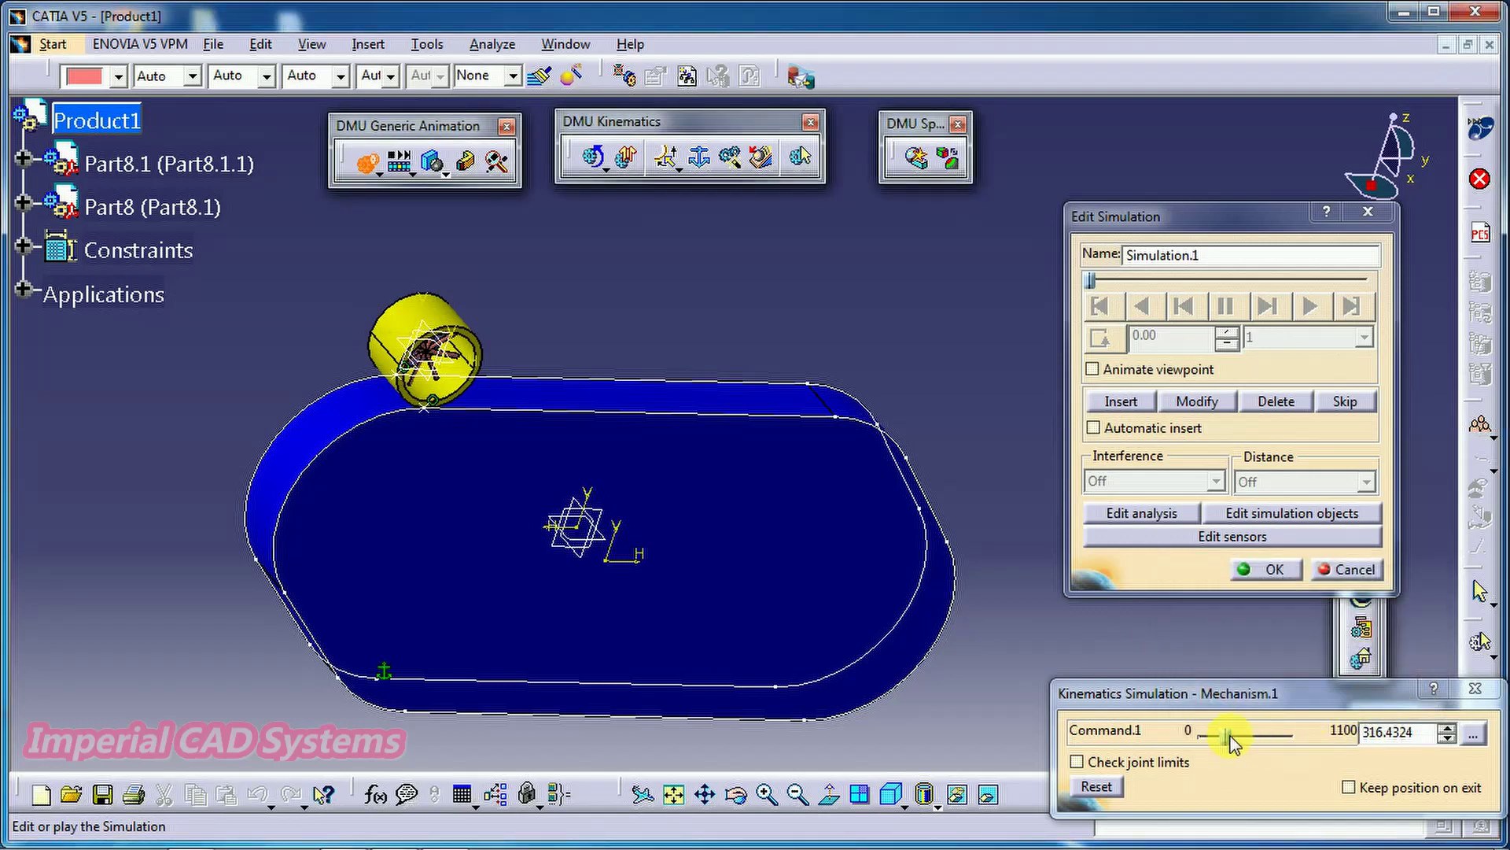
pyautogui.moveTo(1229, 735); pyautogui.dragTo(1299, 740)
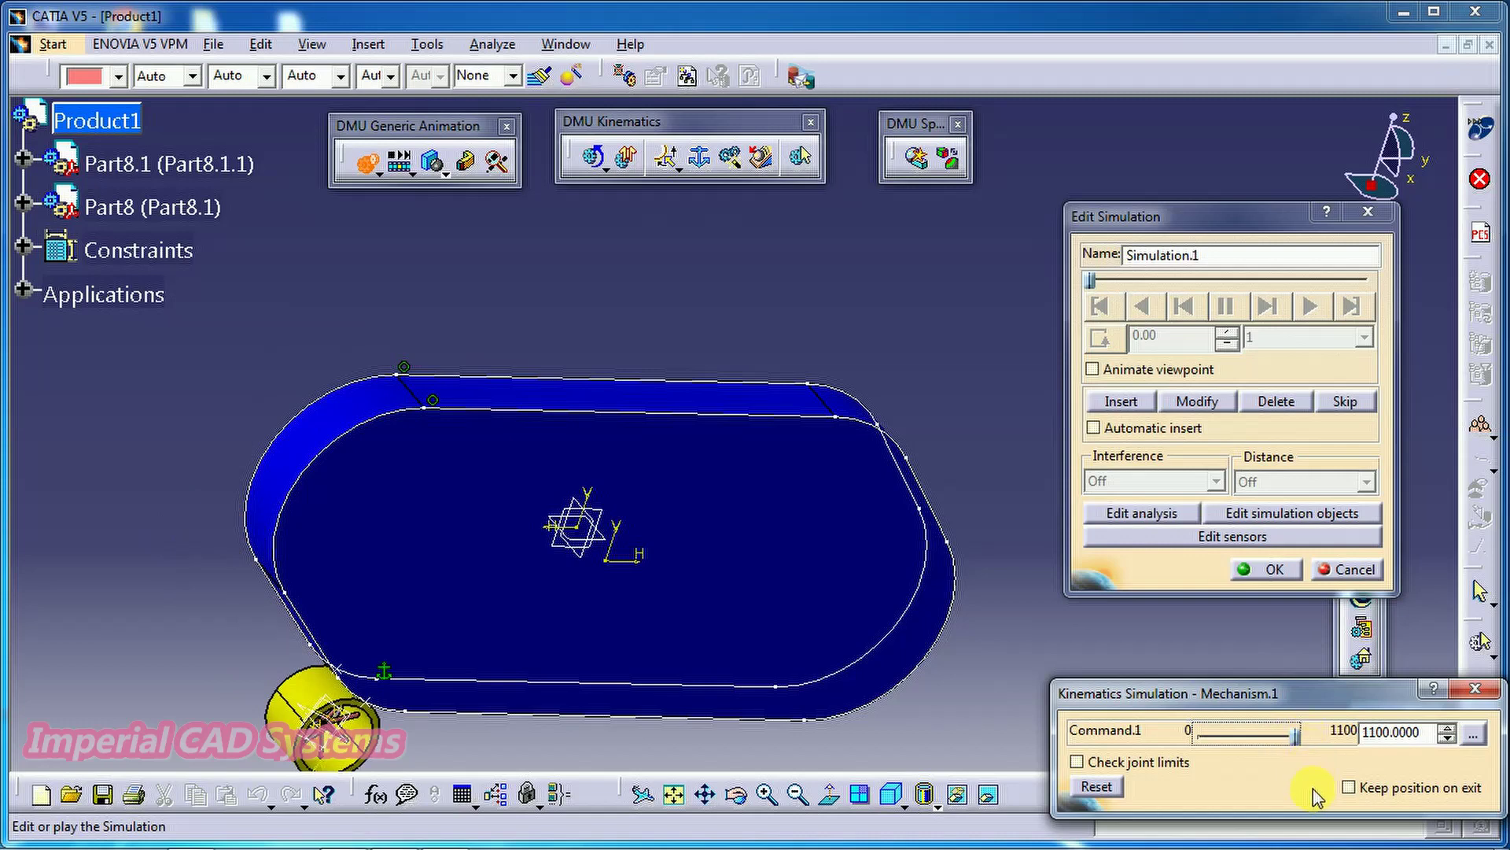
pyautogui.click(1137, 404)
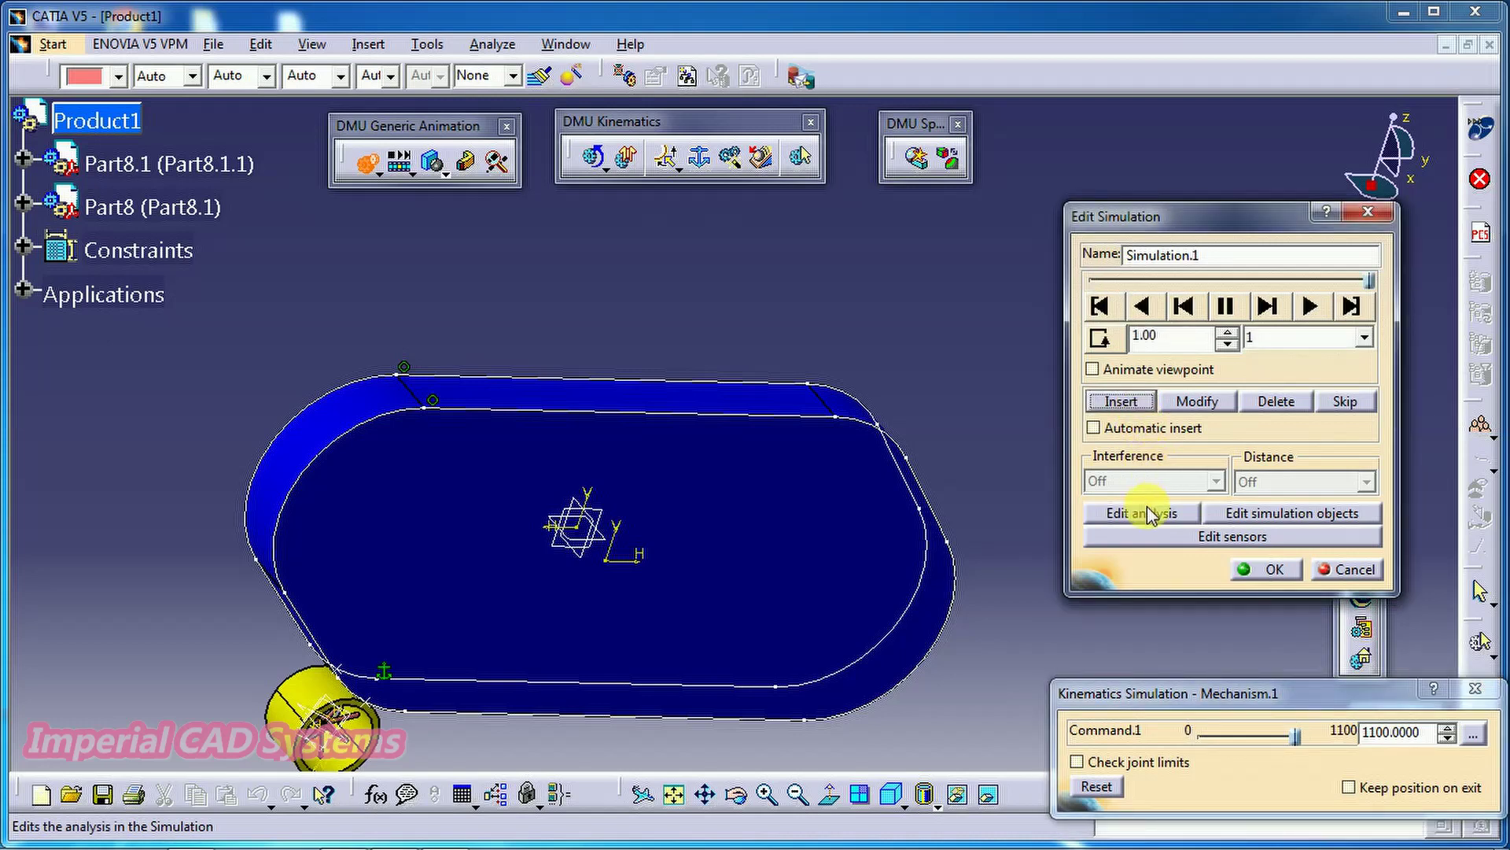
# Set the interpolation step to 0.01 and play Simulation.1 backward to the roller's start
pyautogui.click(1361, 339)
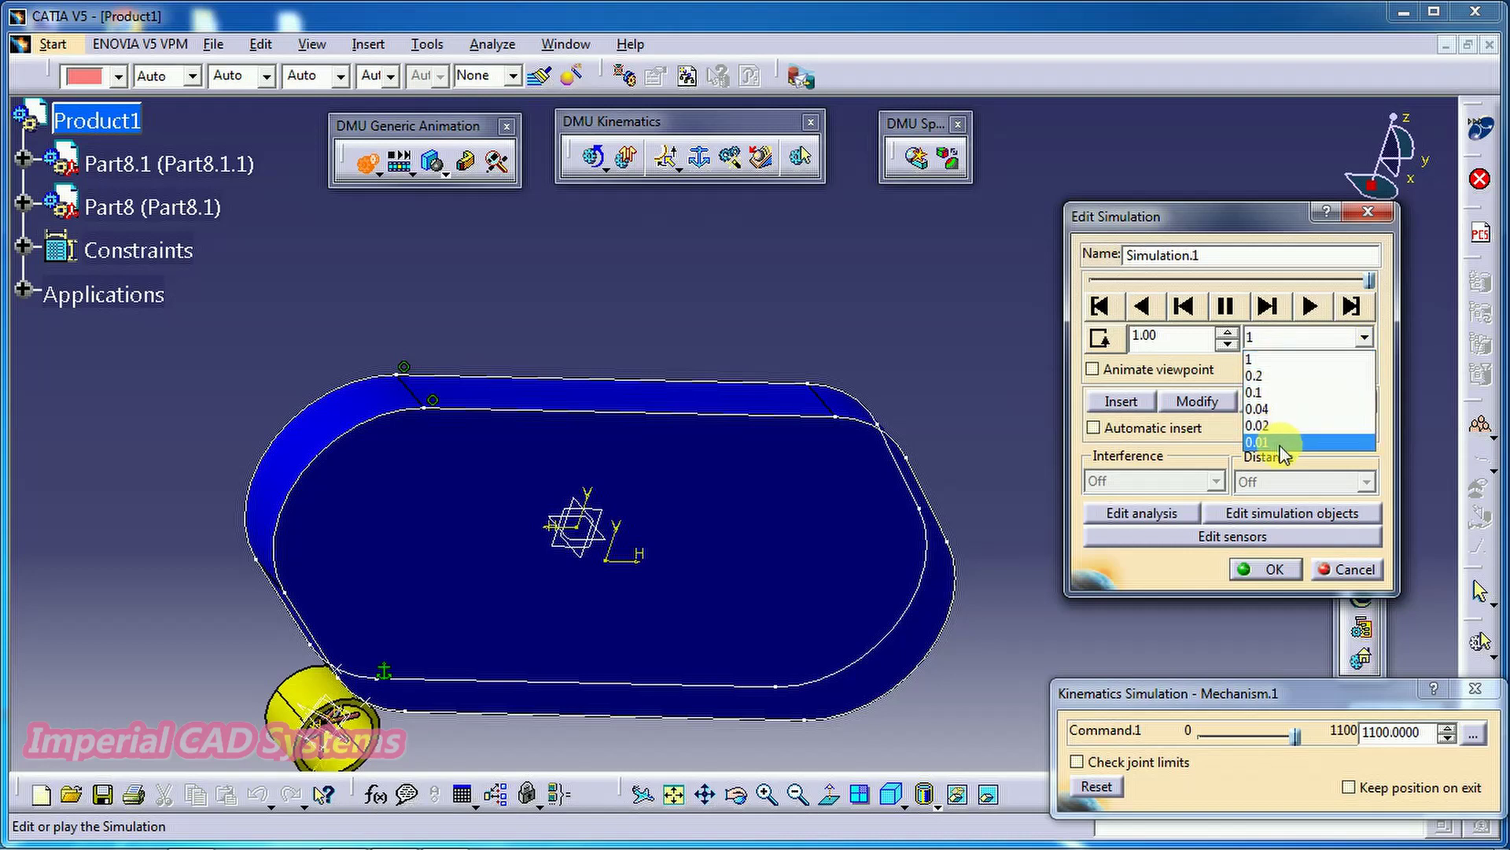
pyautogui.click(1266, 443)
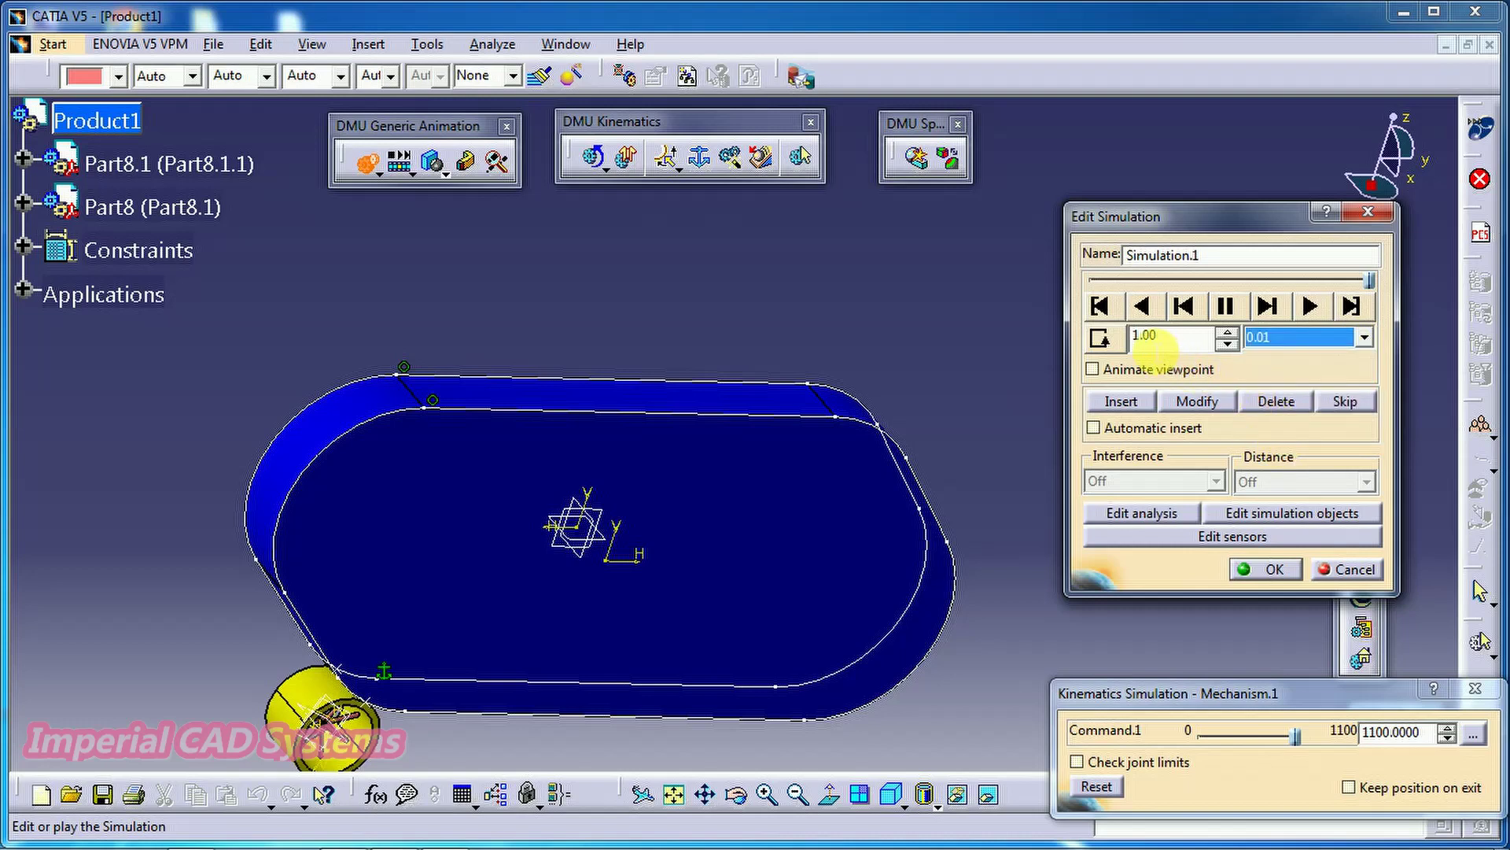
pyautogui.click(1141, 305)
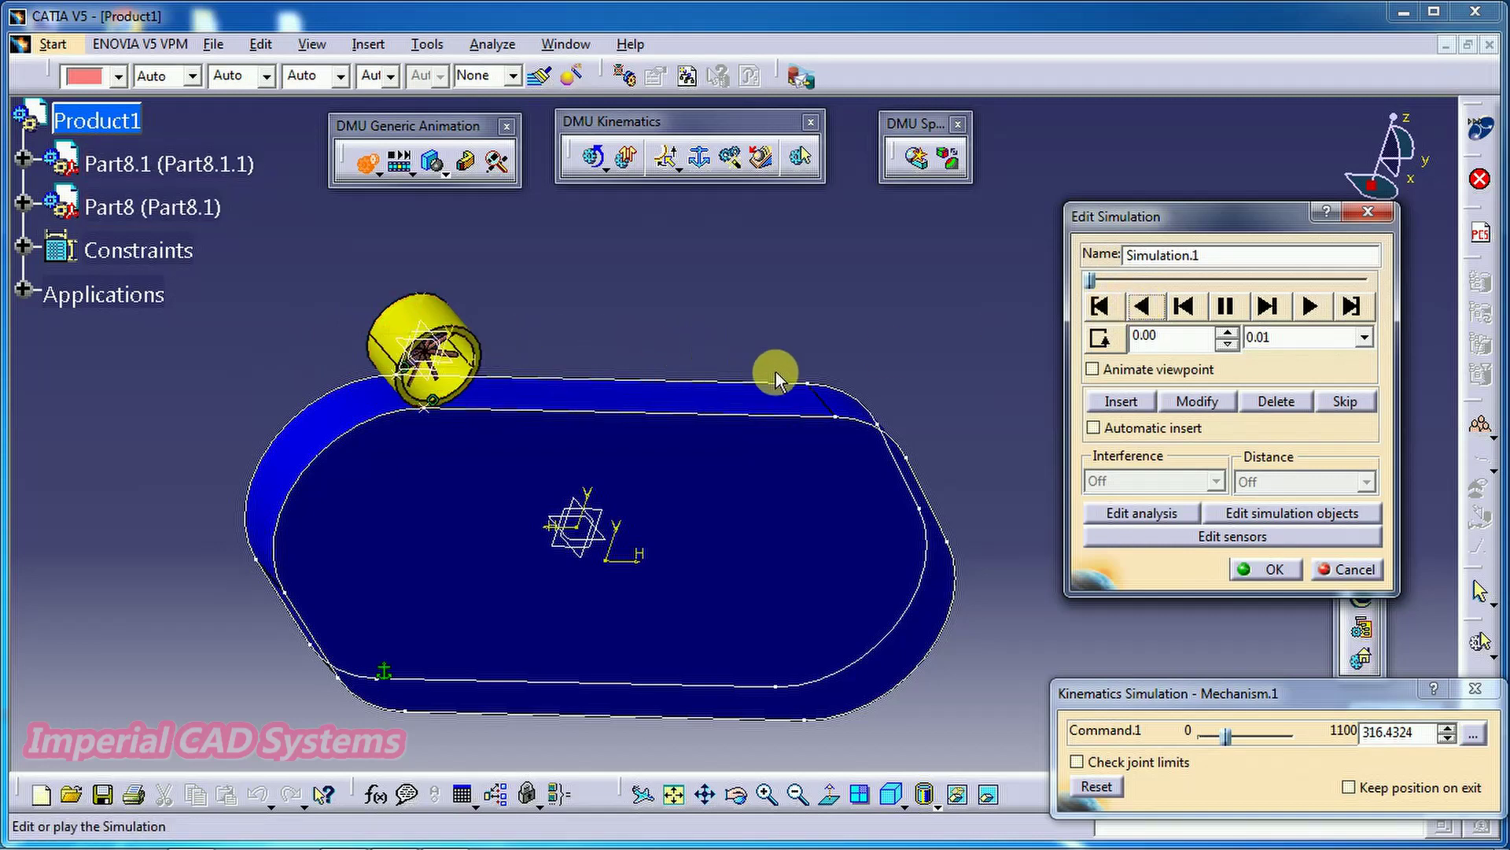
pyautogui.moveTo(816, 495); pyautogui.dragTo(865, 453, button='middle')
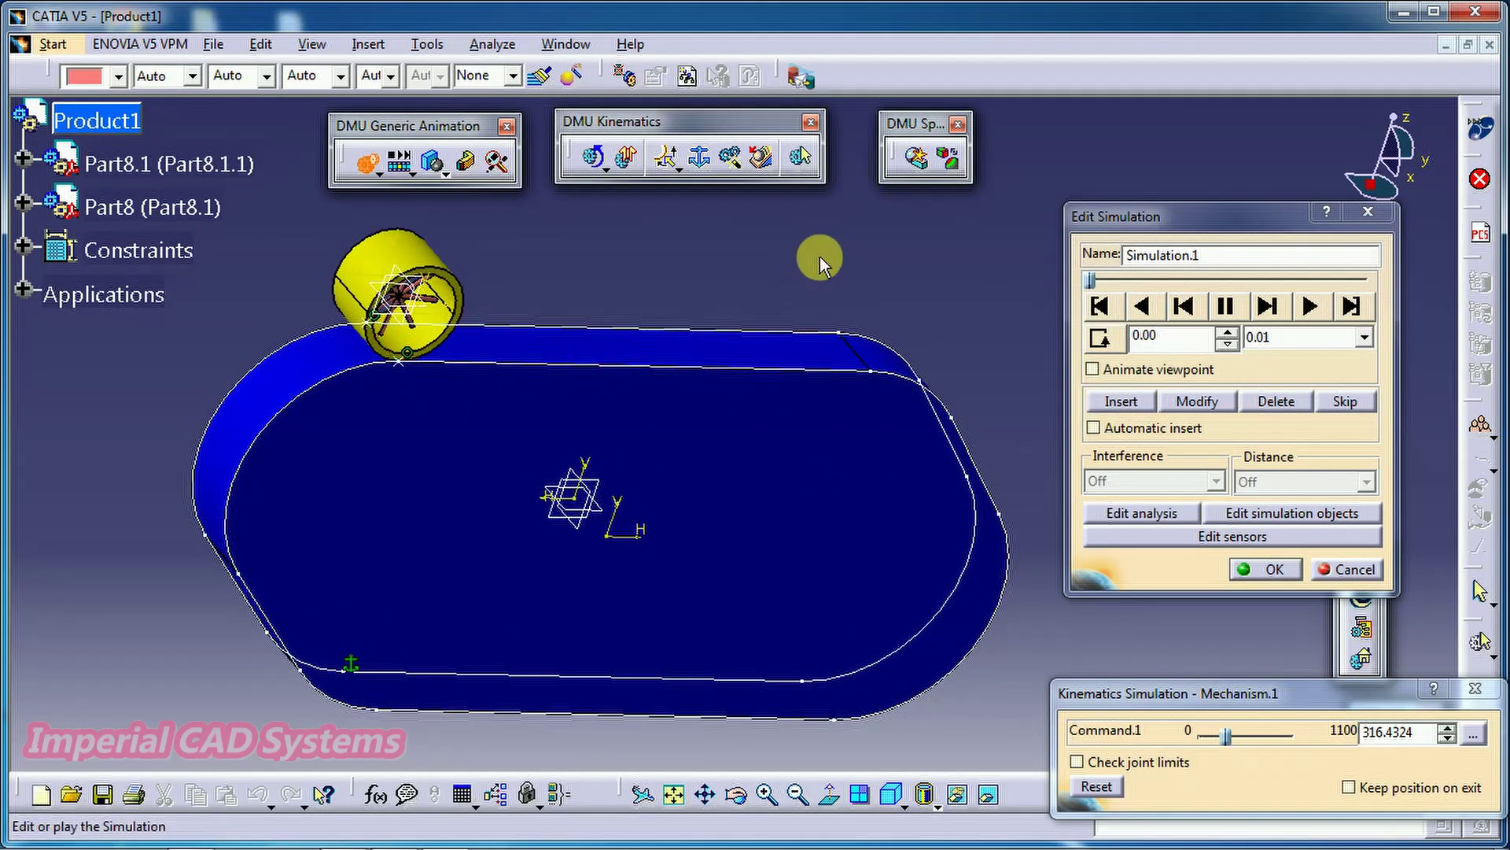
# Switch Simulation.1 to loop mode and replay it backward from the end continuously
pyautogui.click(1099, 339)
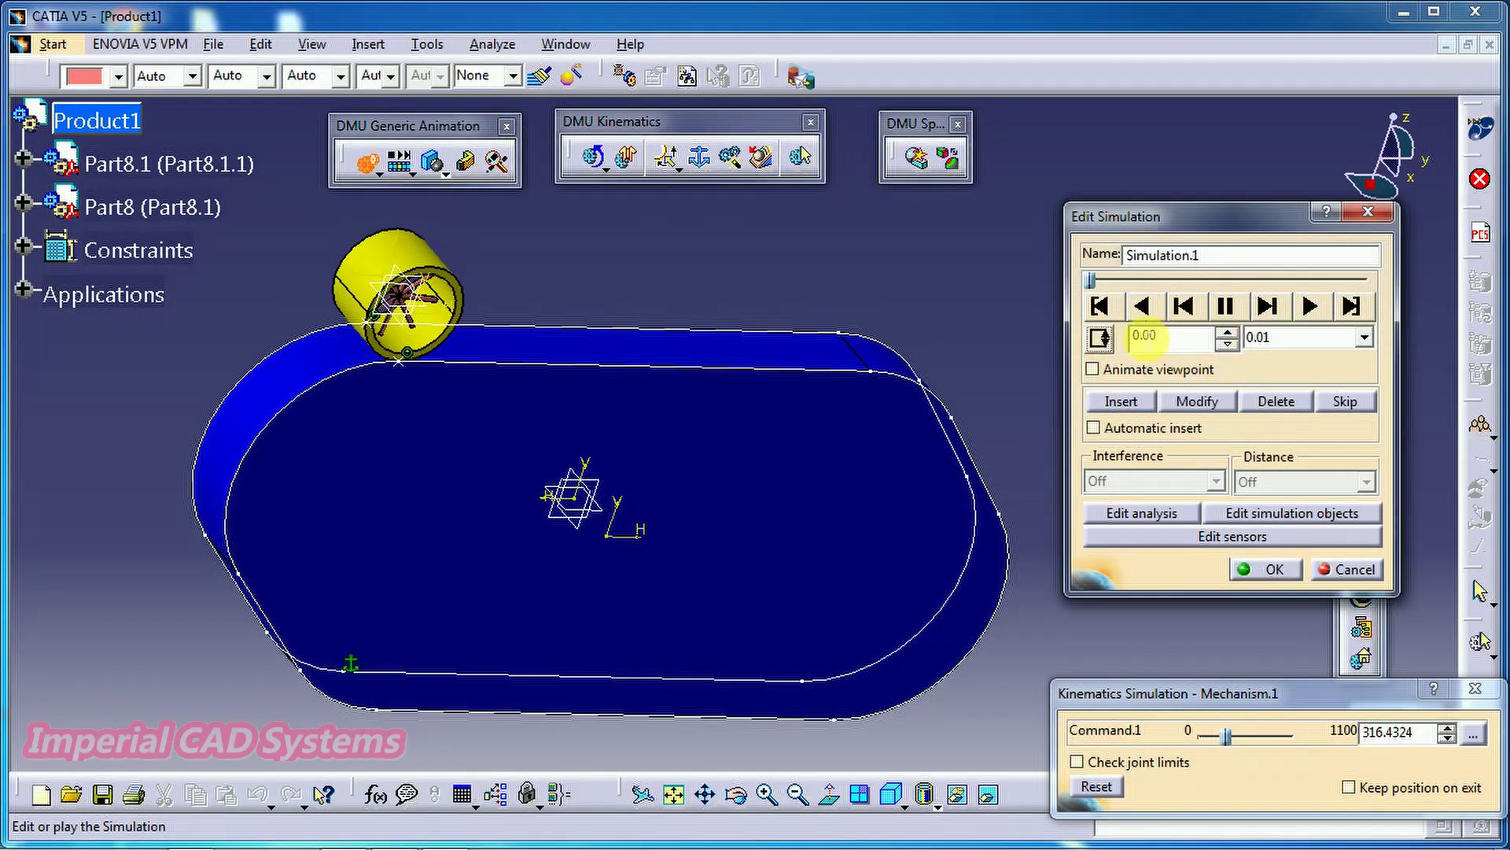
pyautogui.click(1226, 333)
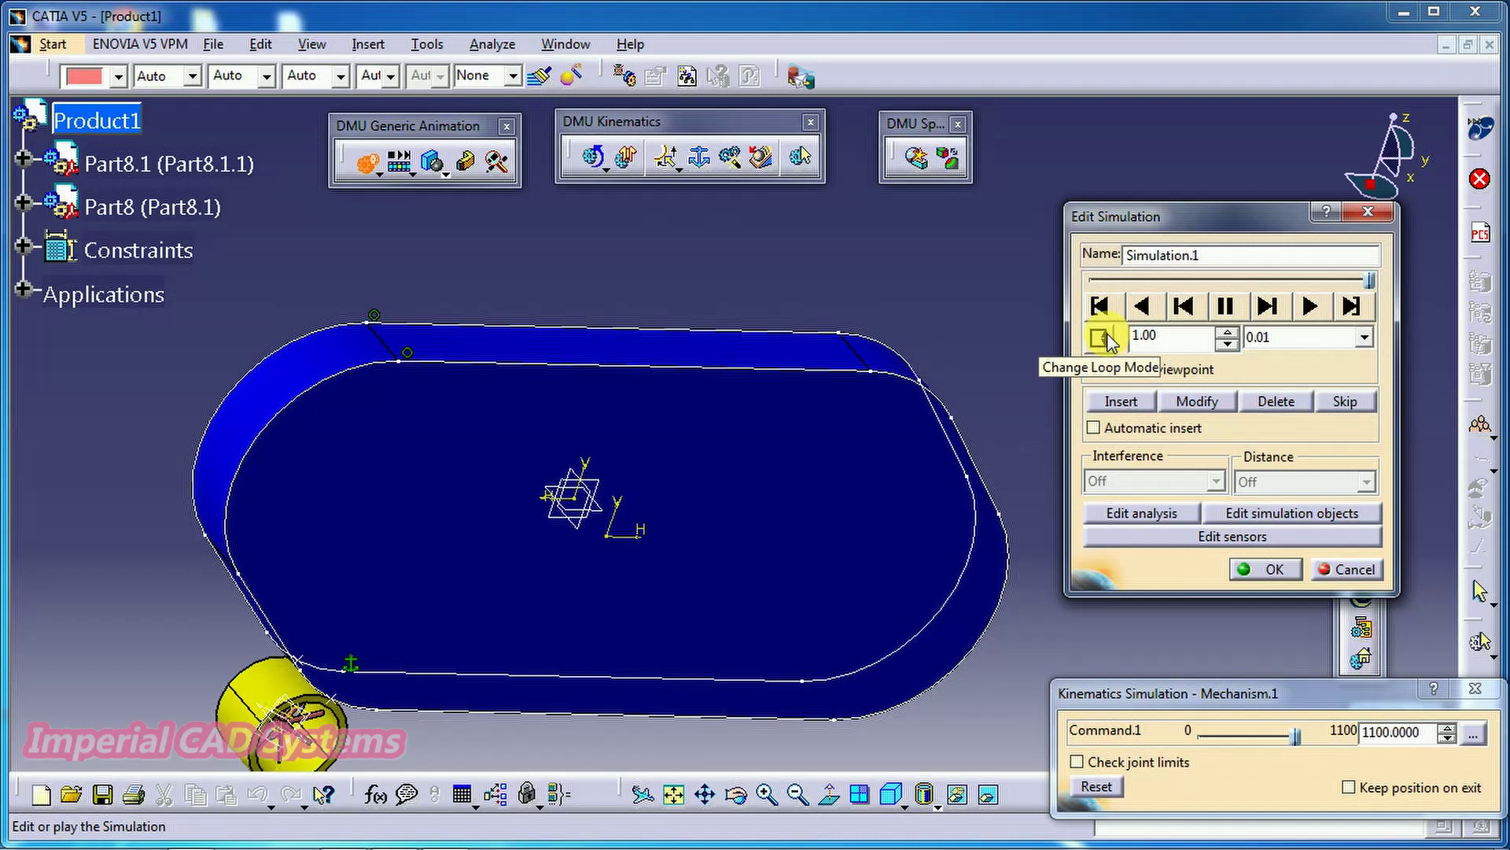
pyautogui.click(1143, 311)
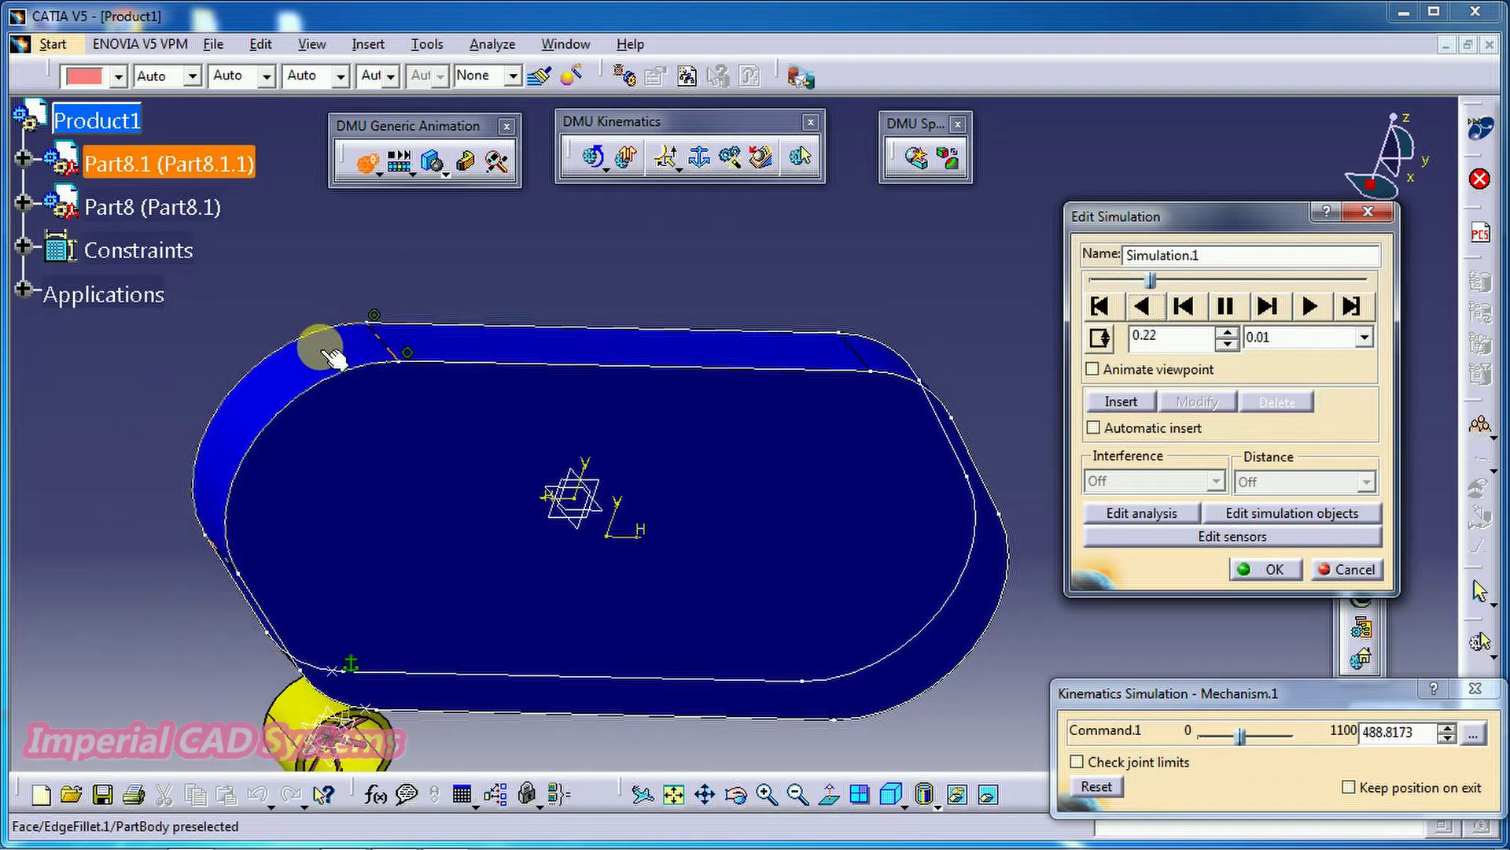
pyautogui.moveTo(960, 566); pyautogui.dragTo(1003, 528, button='middle')
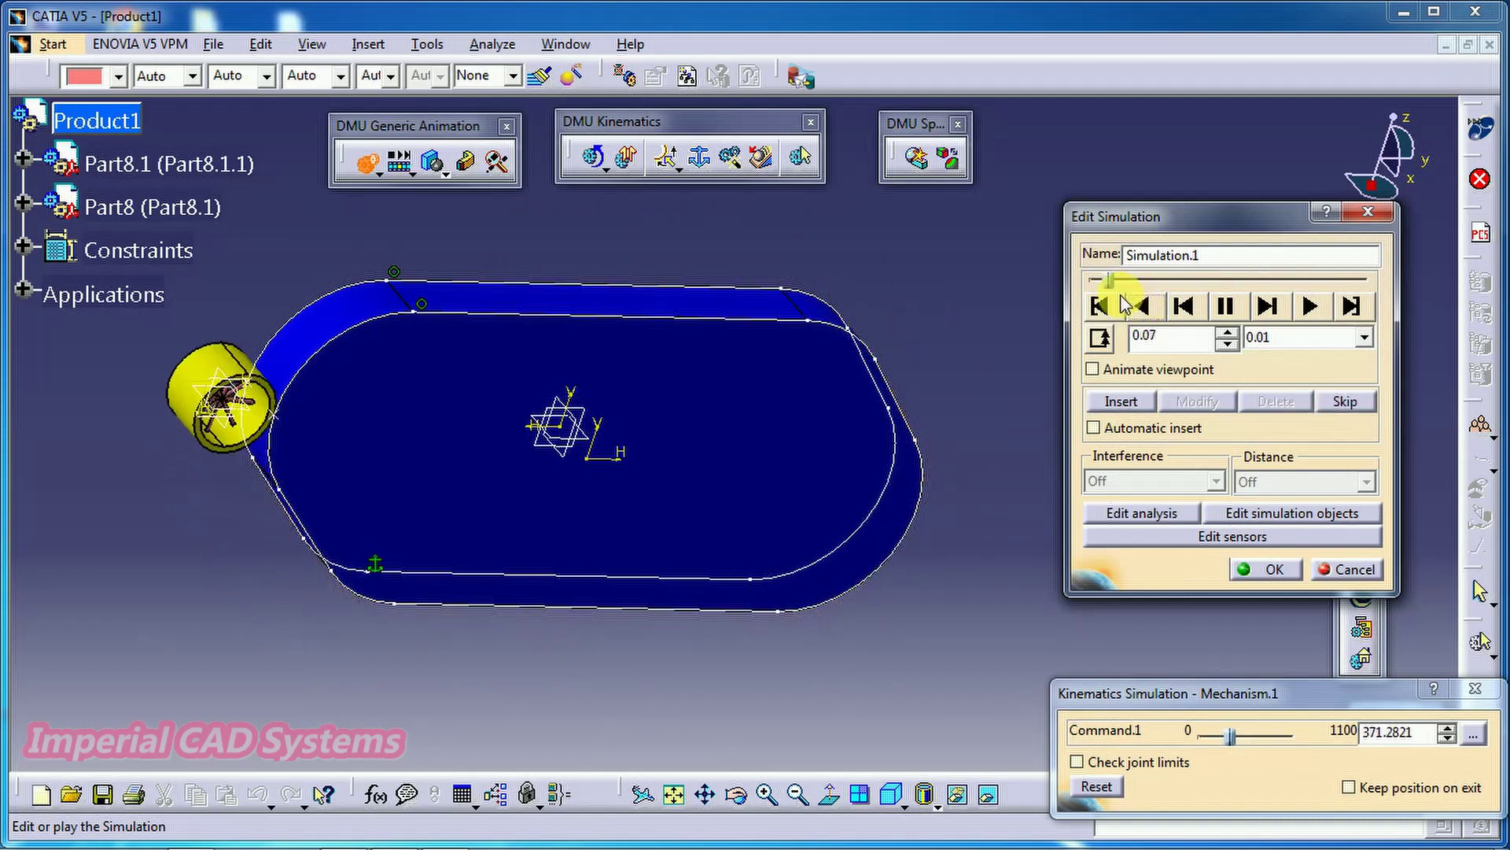
# Confirm Simulation.1 with OK, expand Applications in the tree and collapse Mechanism.1
pyautogui.click(1276, 569)
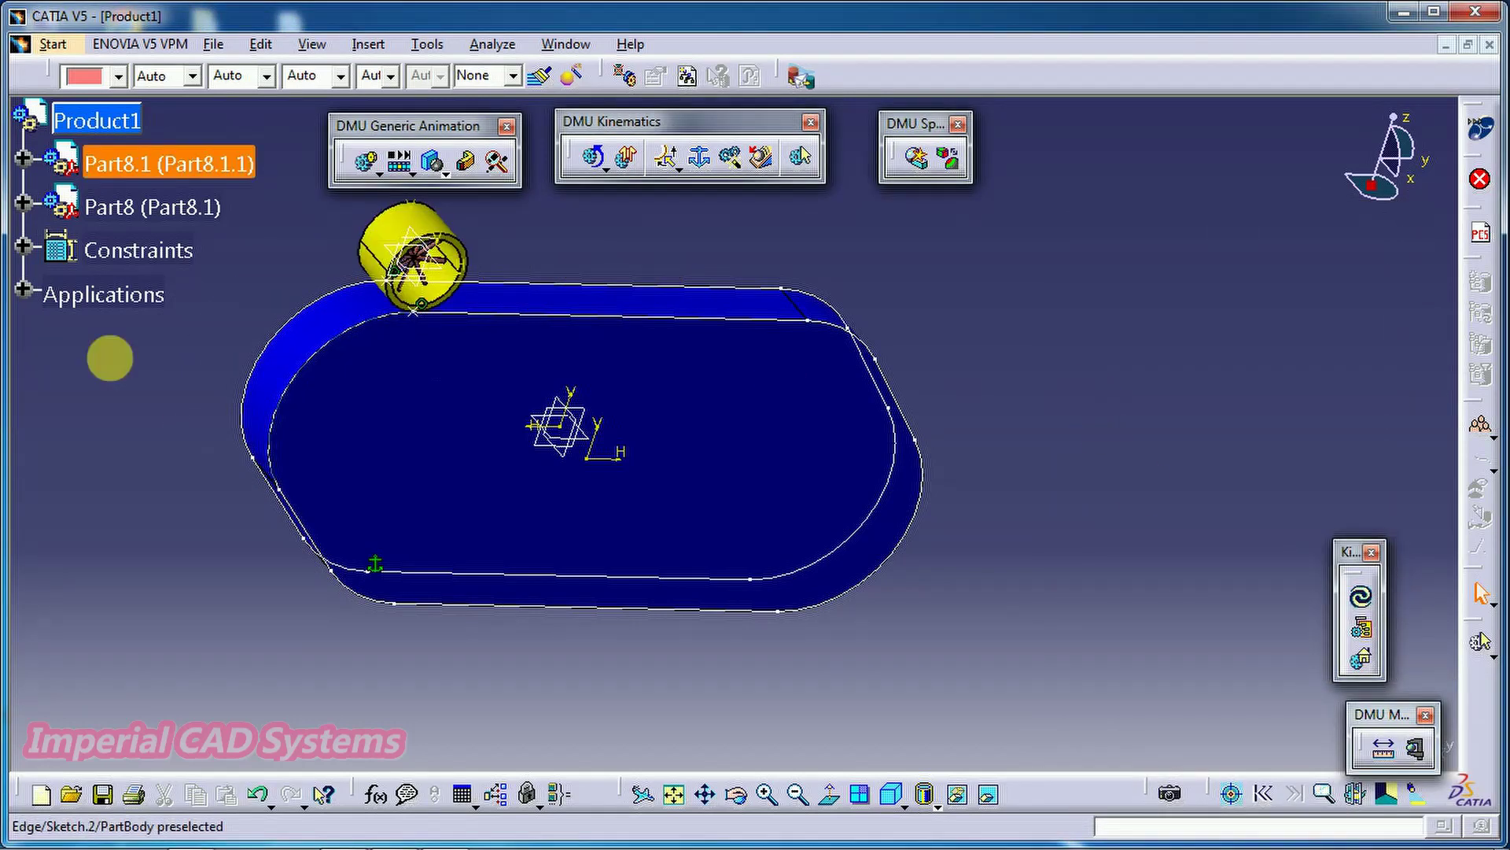
pyautogui.click(25, 291)
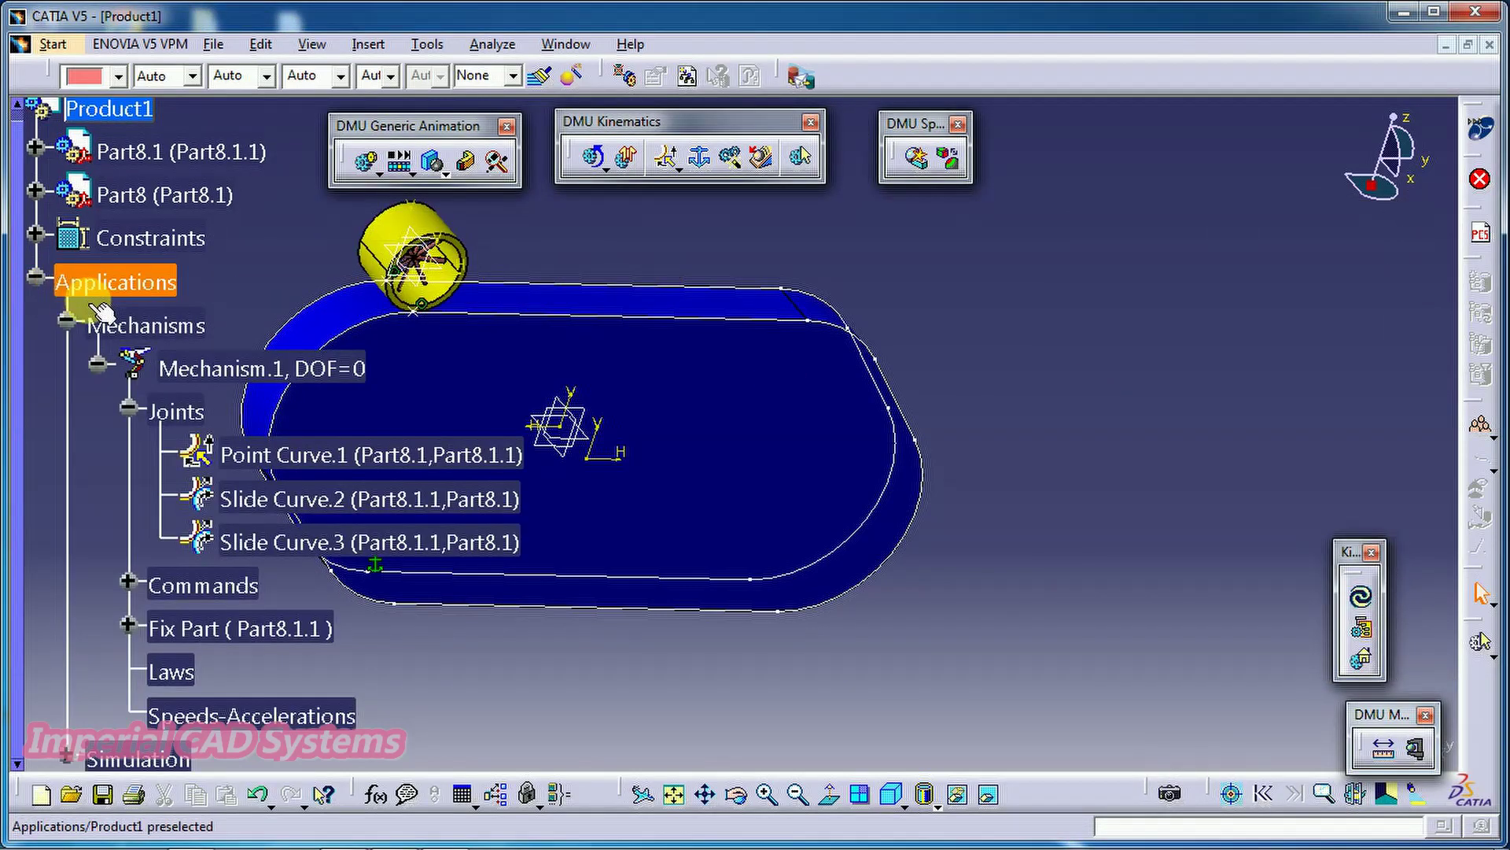
pyautogui.click(67, 321)
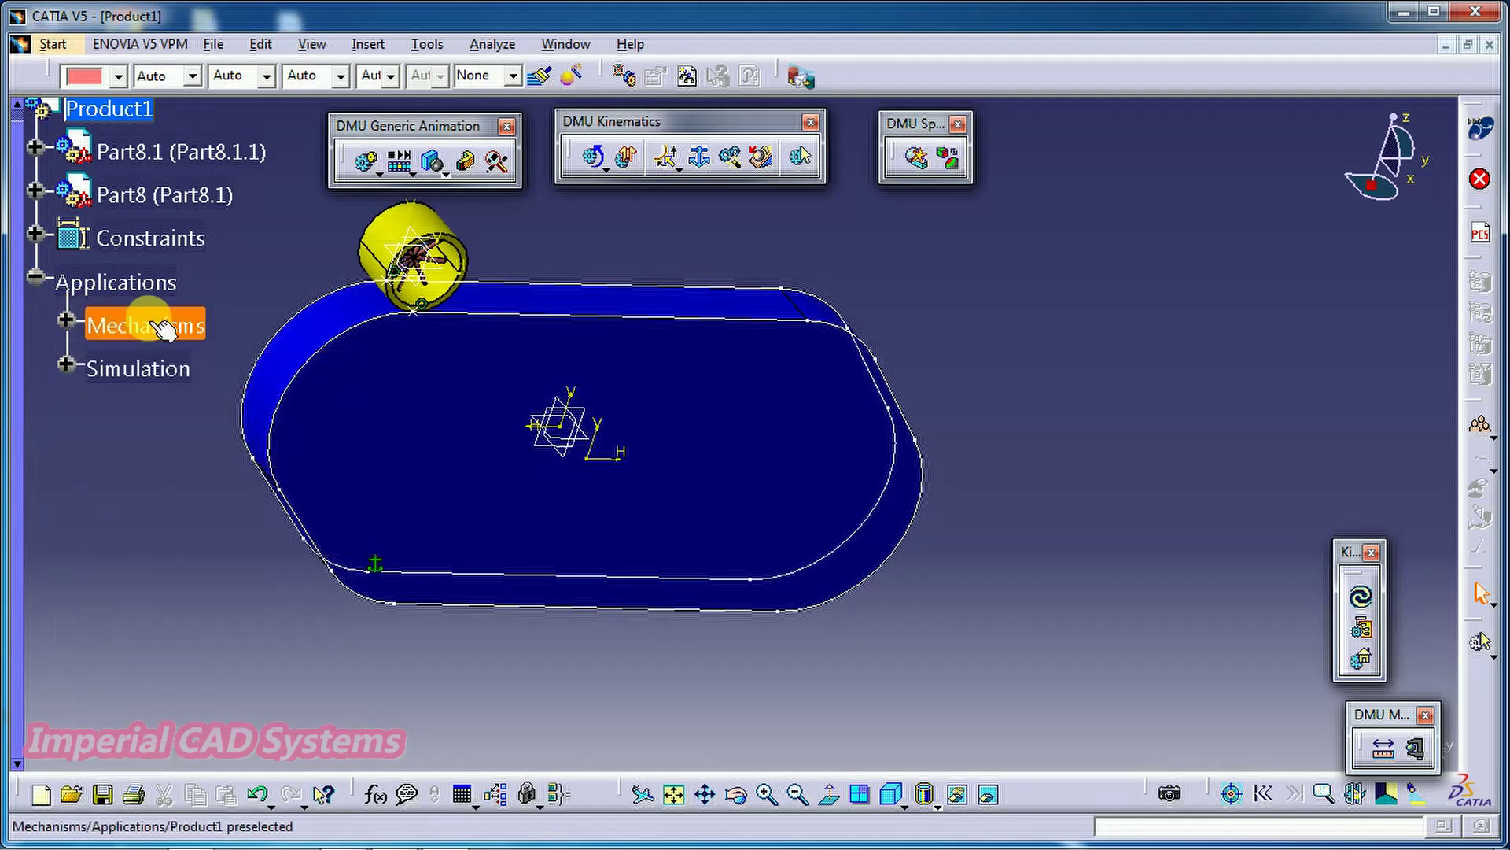
pyautogui.click(67, 321)
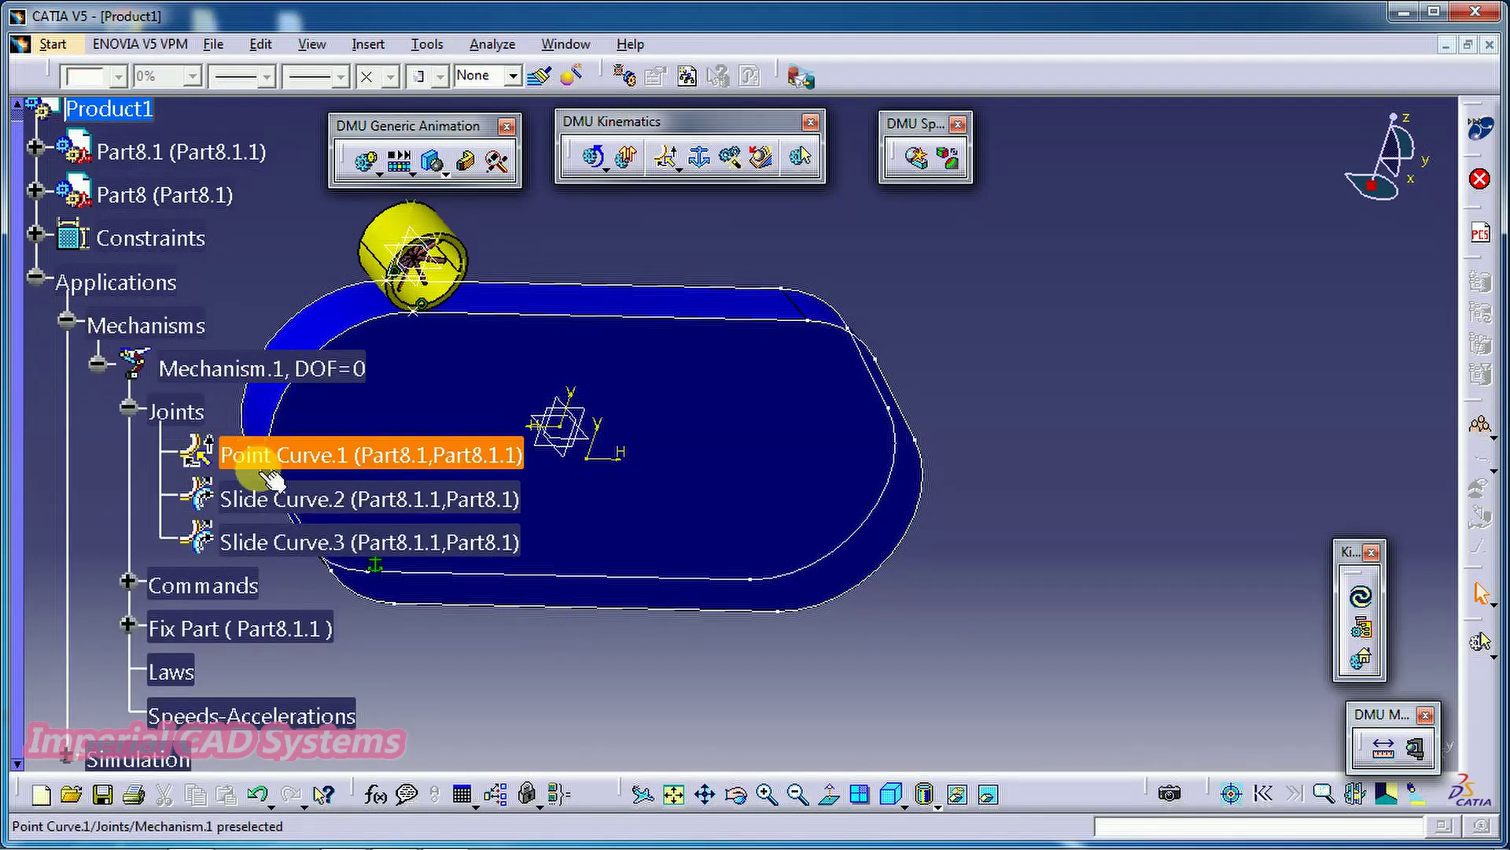
pyautogui.click(98, 364)
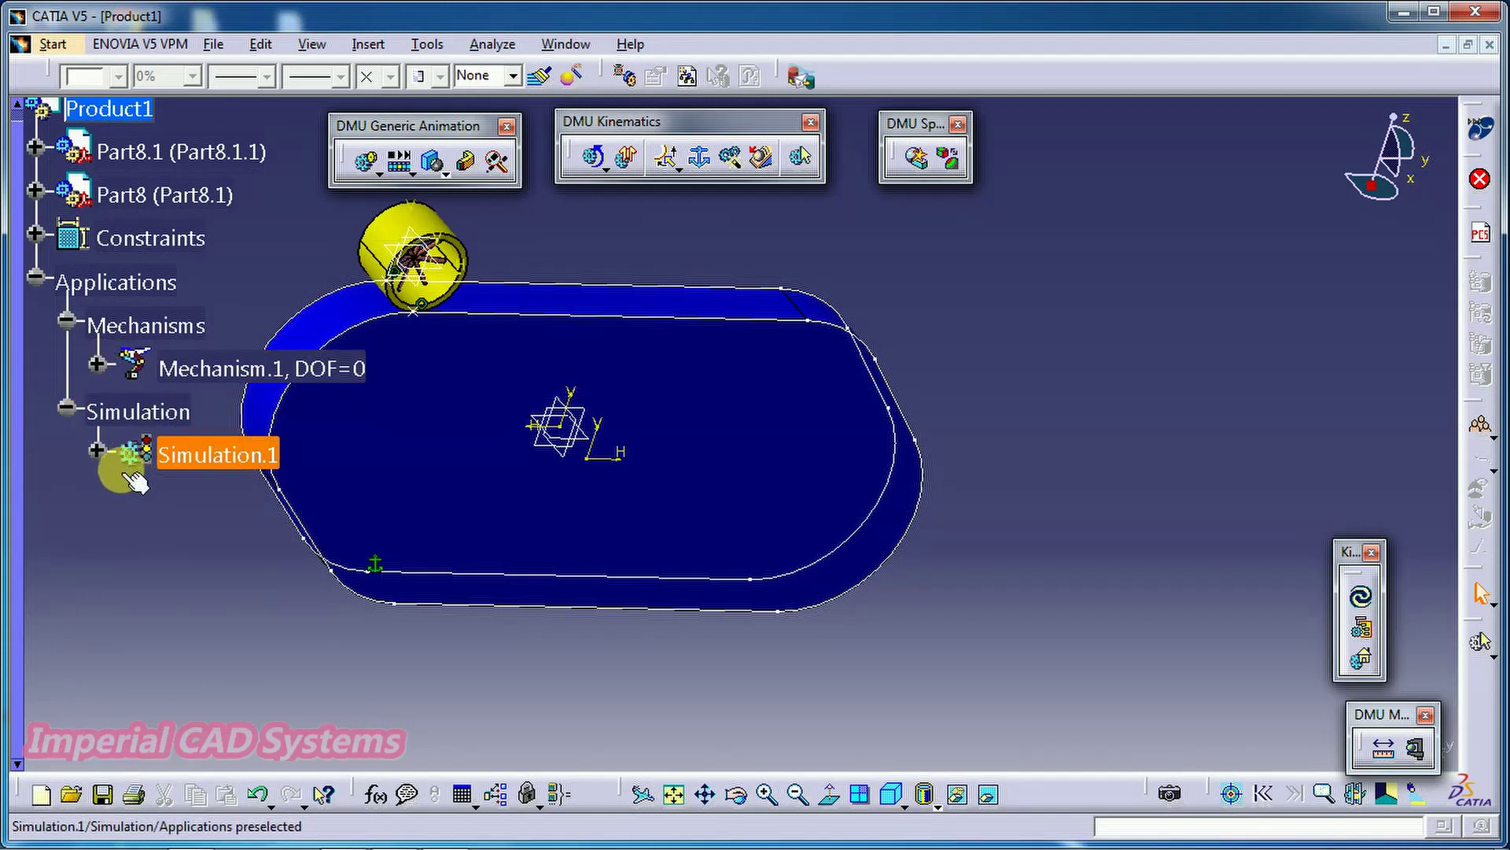
# Reopen Simulation.1 and replay it backward from the end with a 0.04 interpolation step
pyautogui.doubleClick(194, 454)
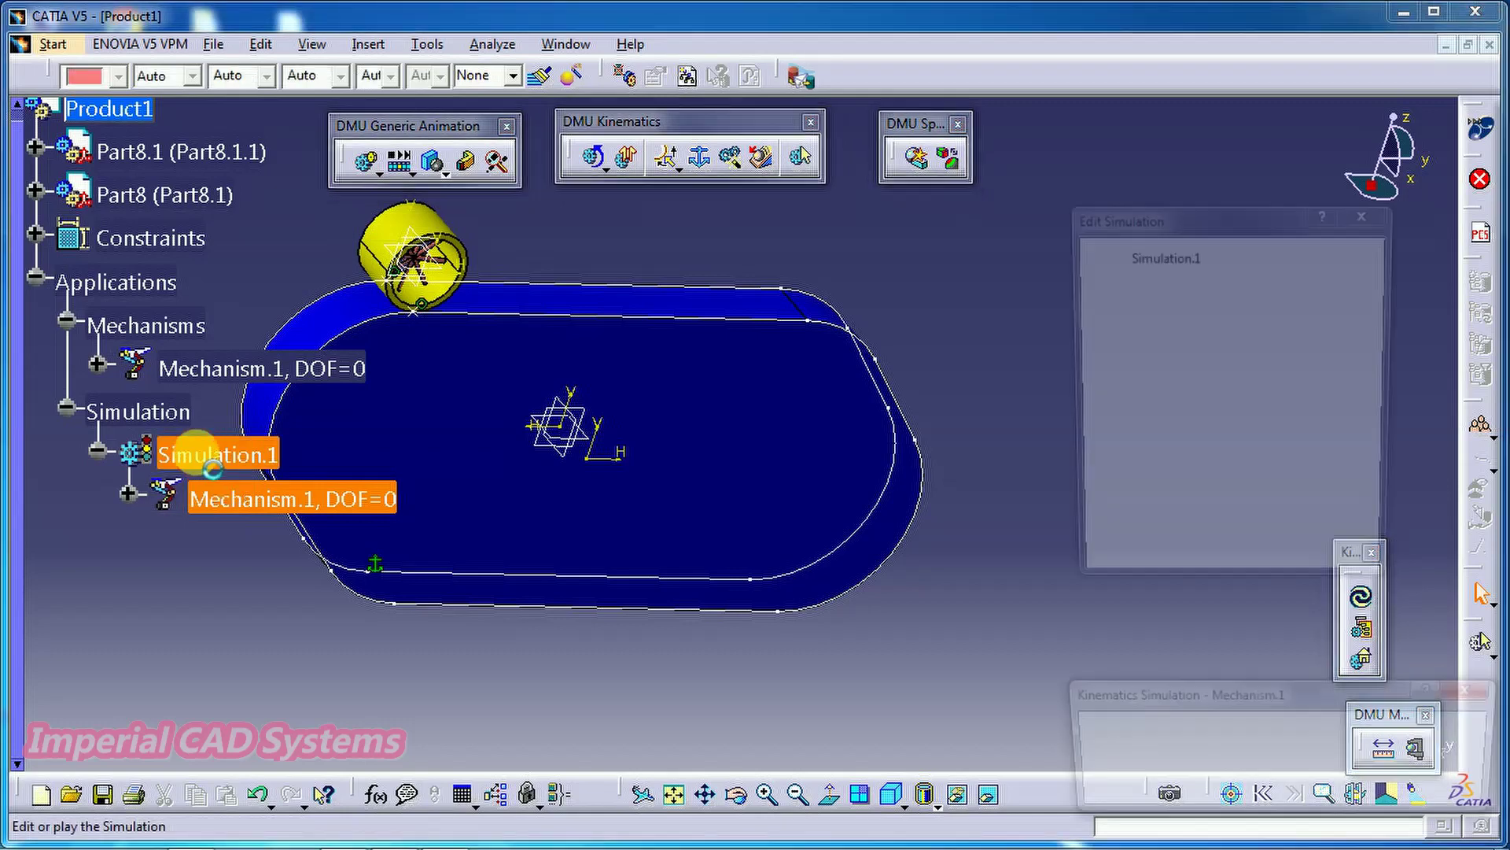
pyautogui.click(1142, 307)
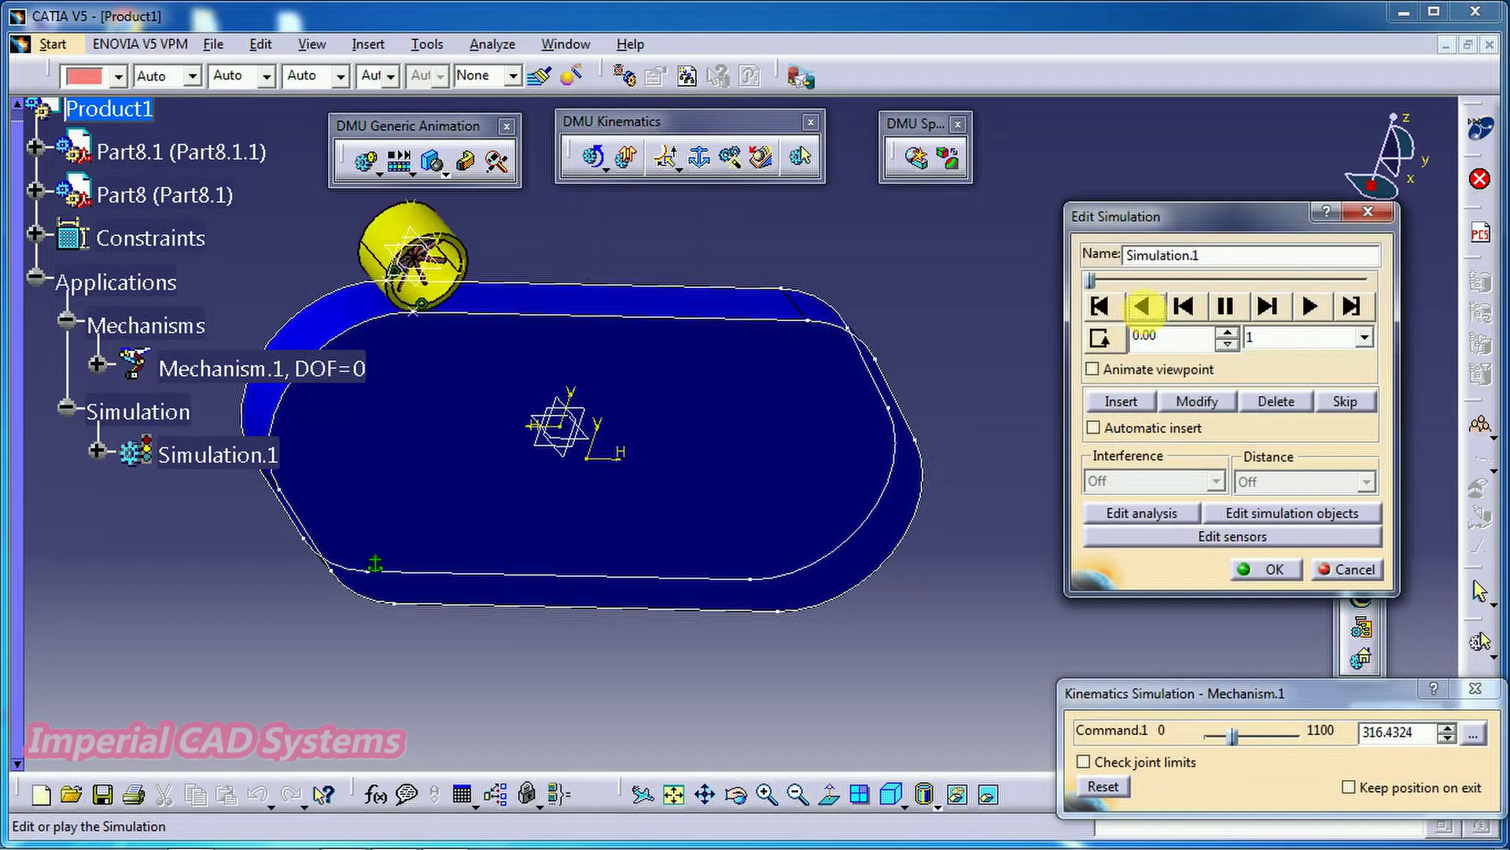
pyautogui.click(1227, 332)
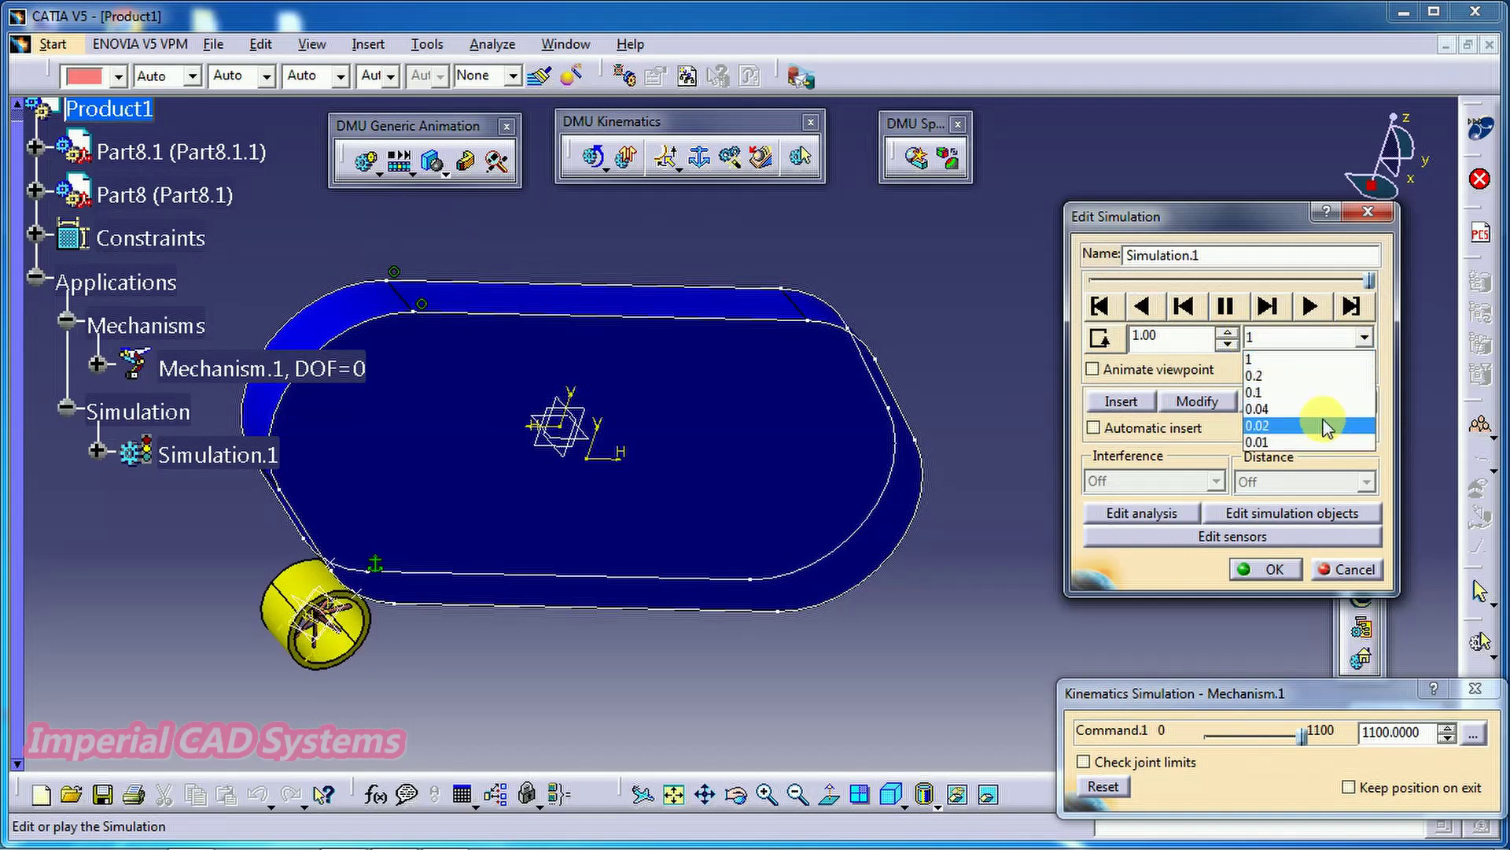
pyautogui.click(1324, 411)
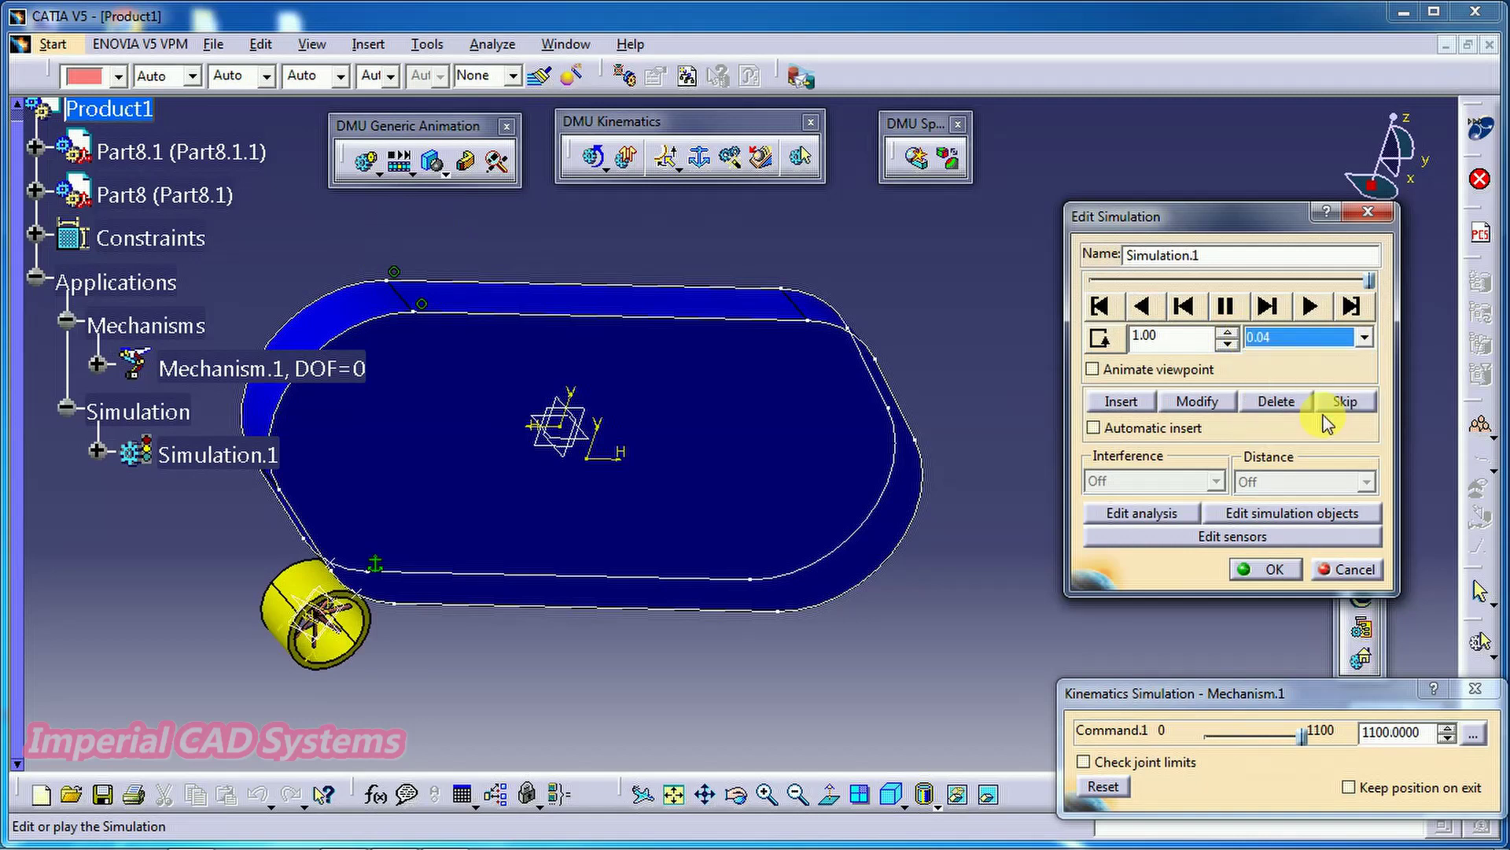
pyautogui.click(1142, 307)
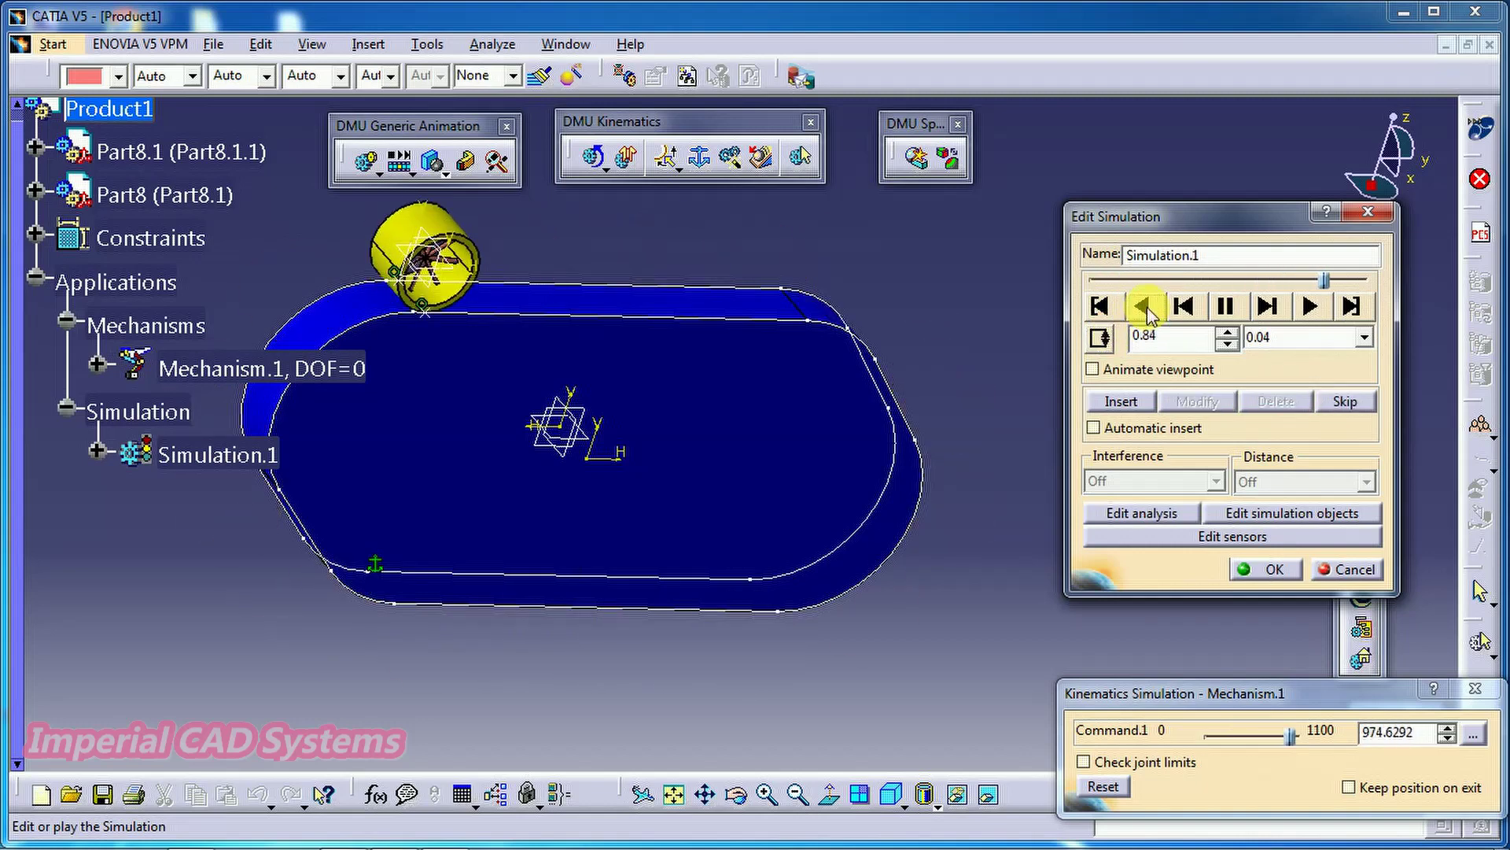
pyautogui.click(1145, 308)
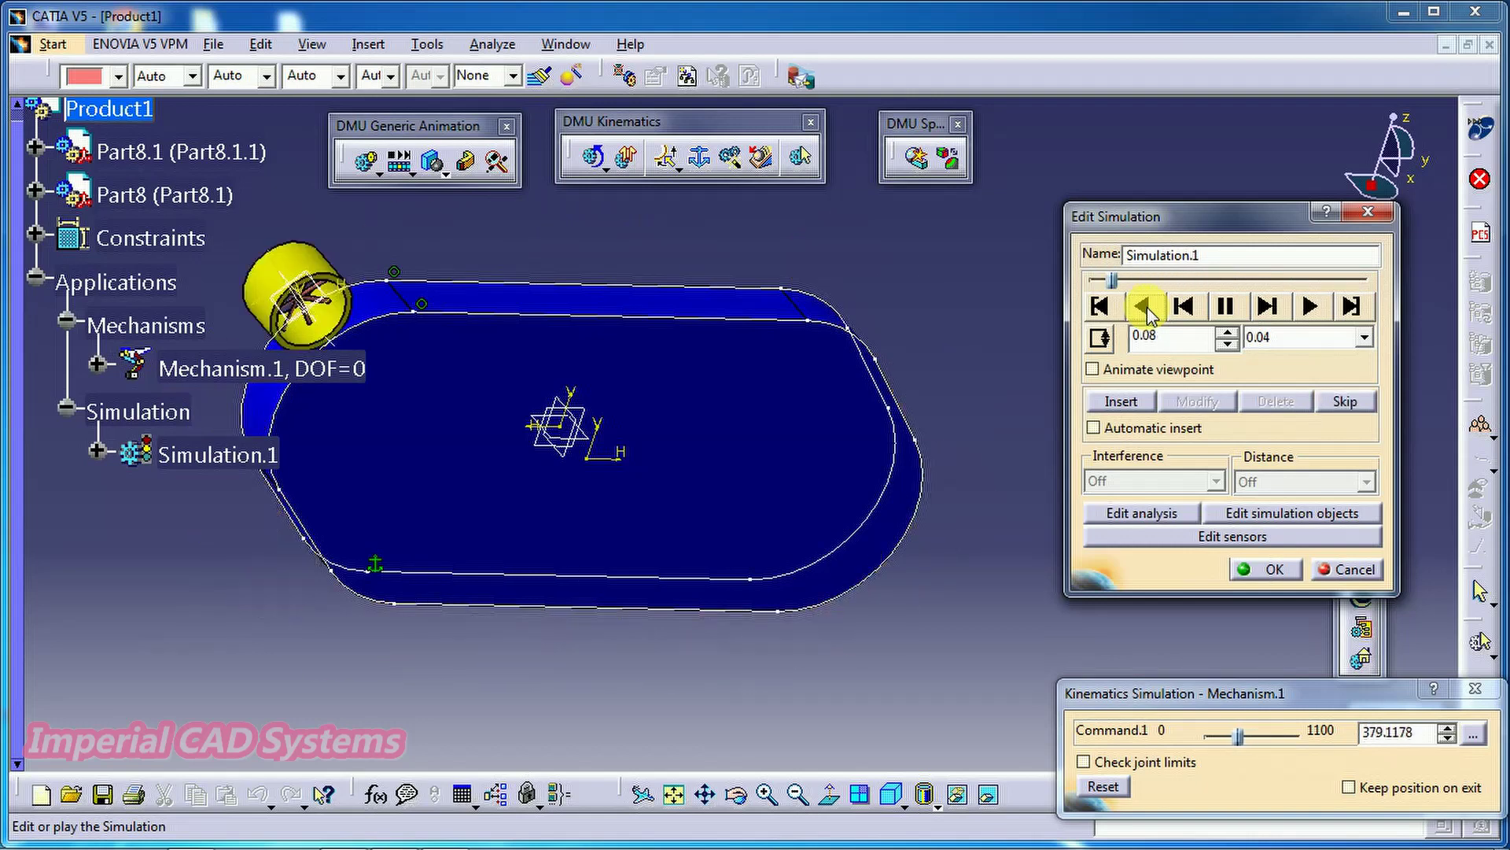